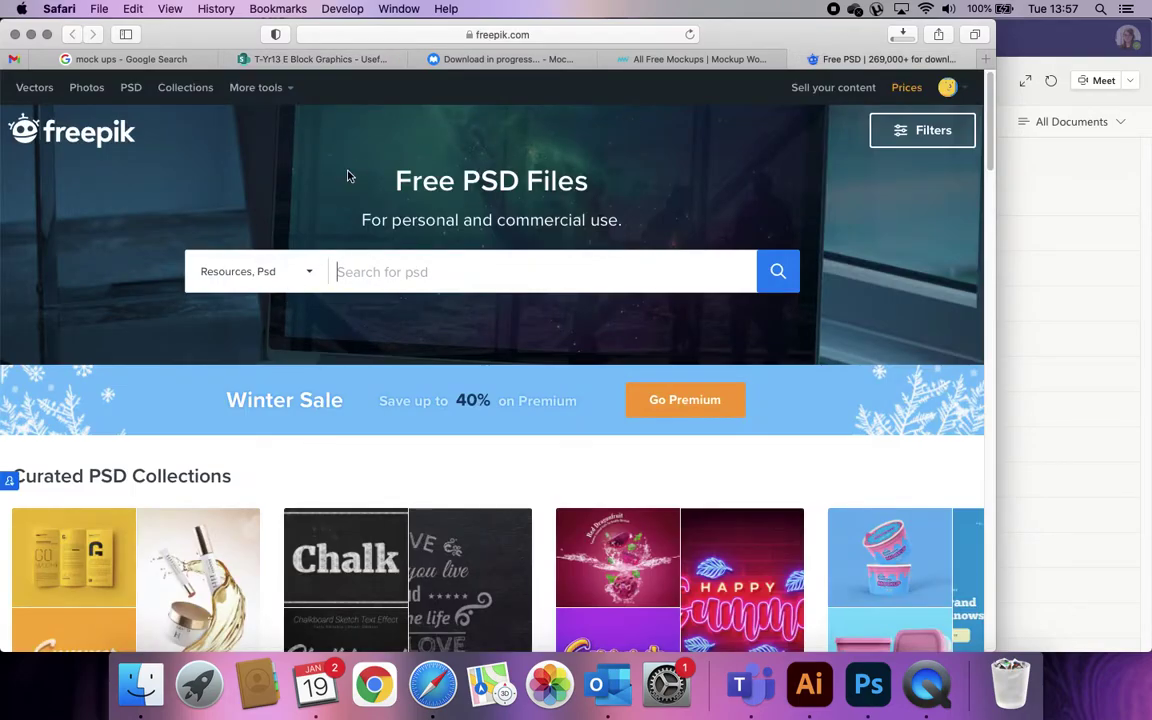
Restrict the Freepik PSD resource search to free items
left_click(296, 270)
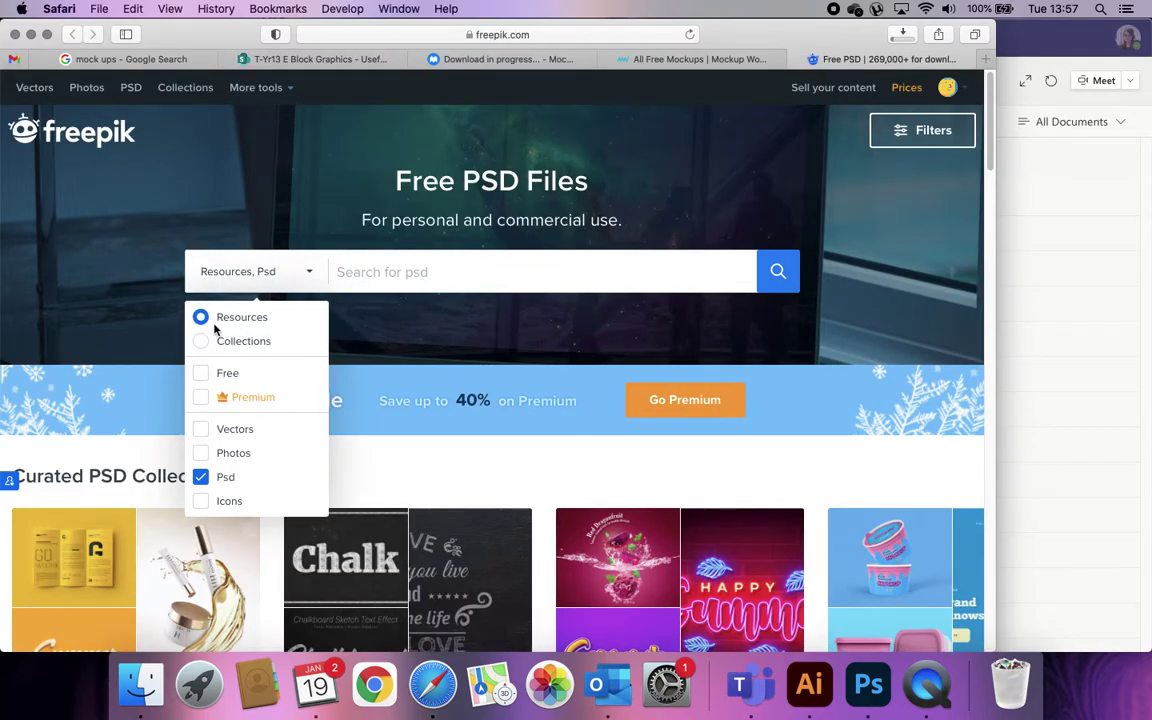
left_click(201, 373)
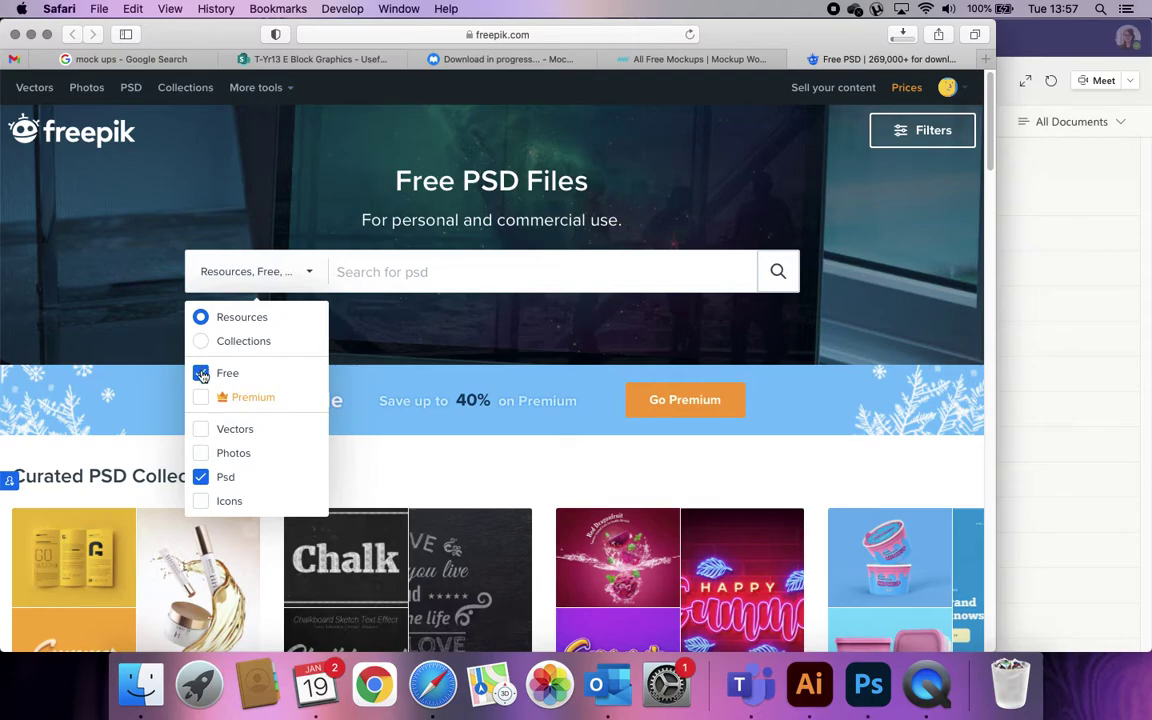
left_click(516, 264)
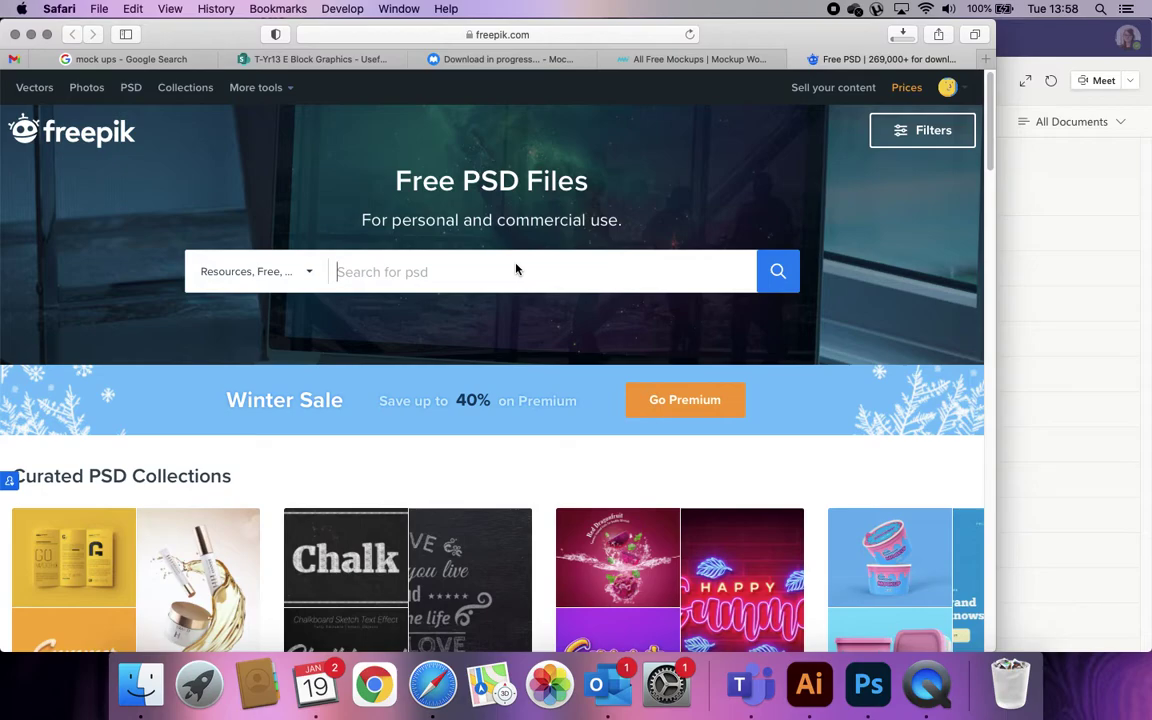
Search the free PSD resources for "book cover" and browse through the results
type("book ")
type("mock")
key("BackSpace")
key("BackSpace")
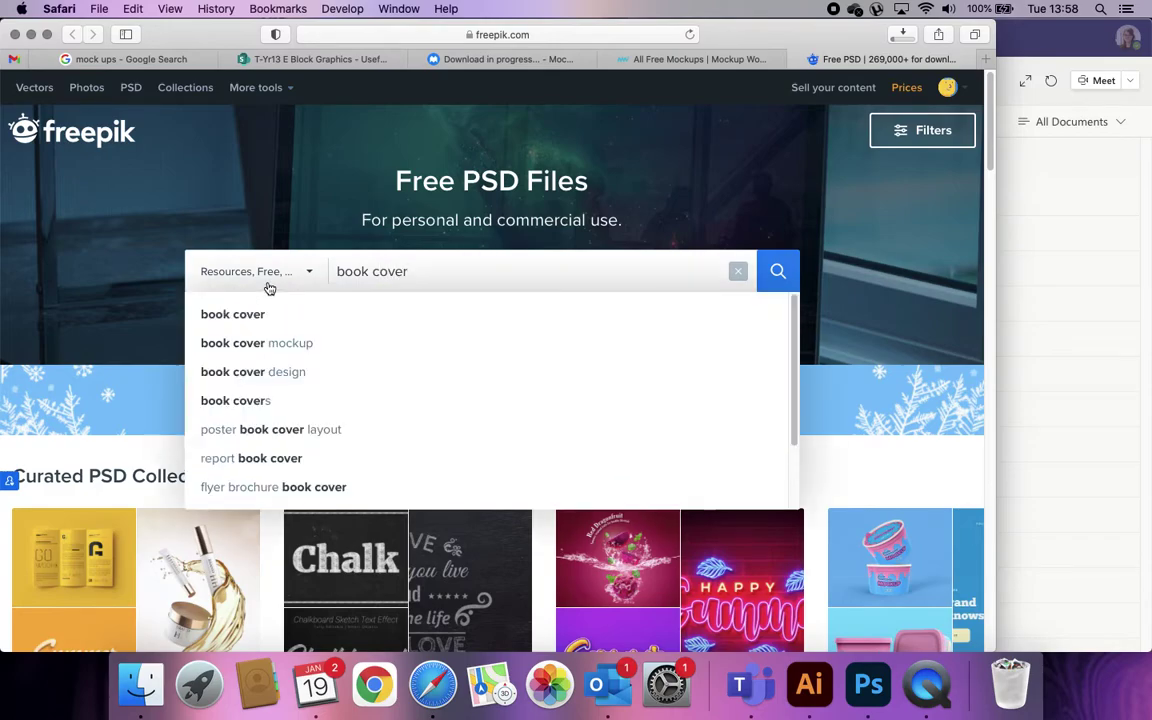
key("Return")
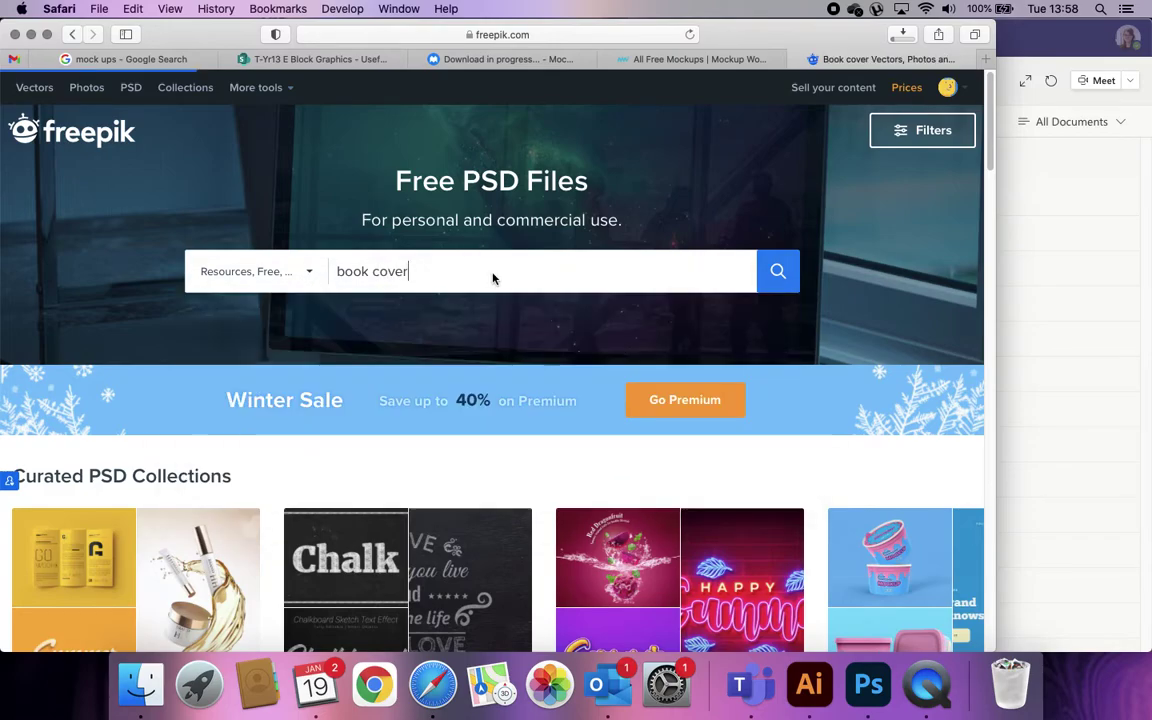
scroll(484, 267, "down", 3)
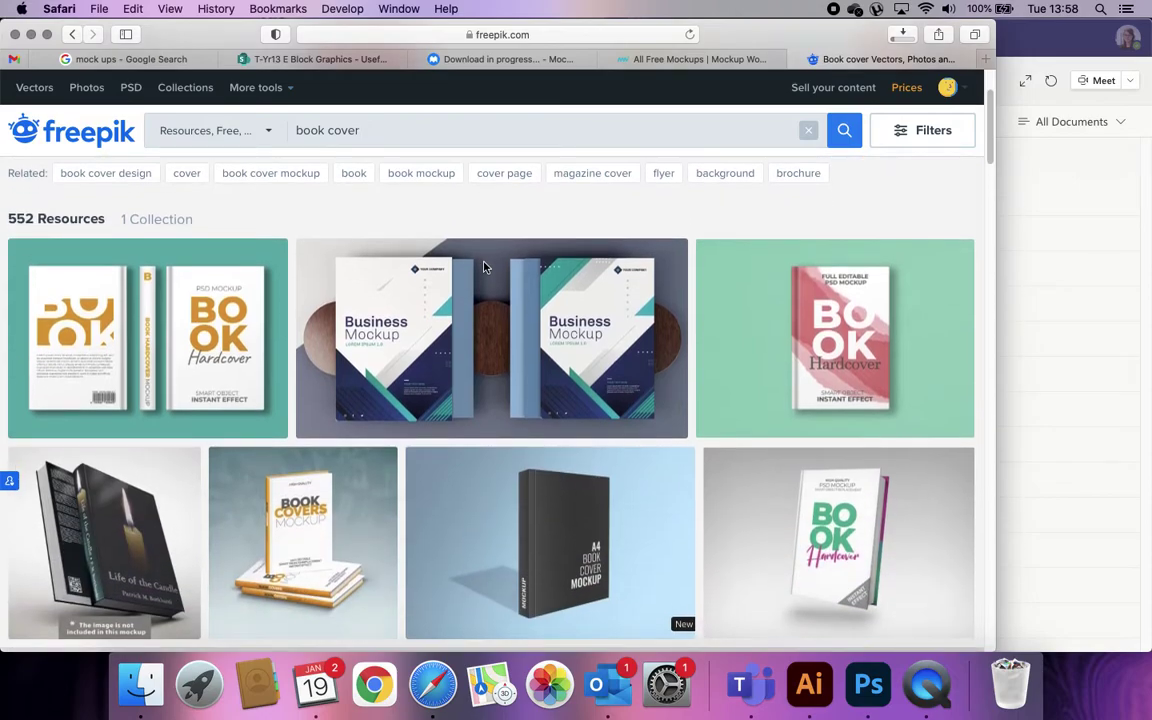
scroll(568, 521, "down", 3)
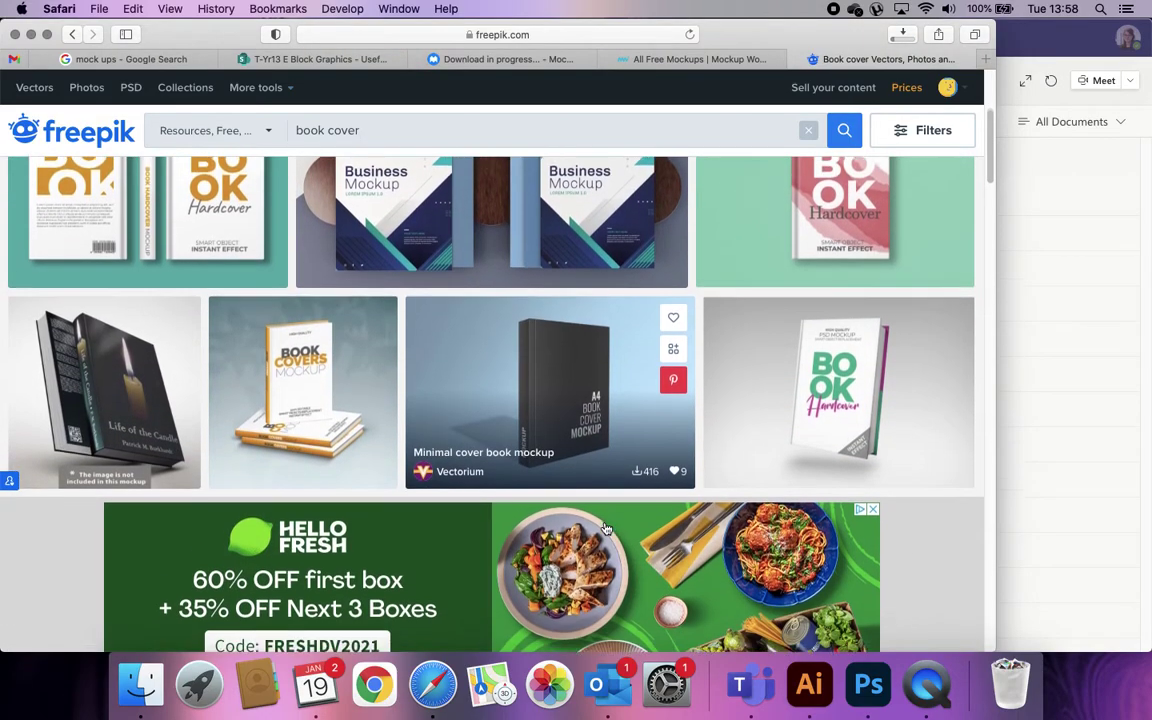
scroll(740, 386, "up", 3)
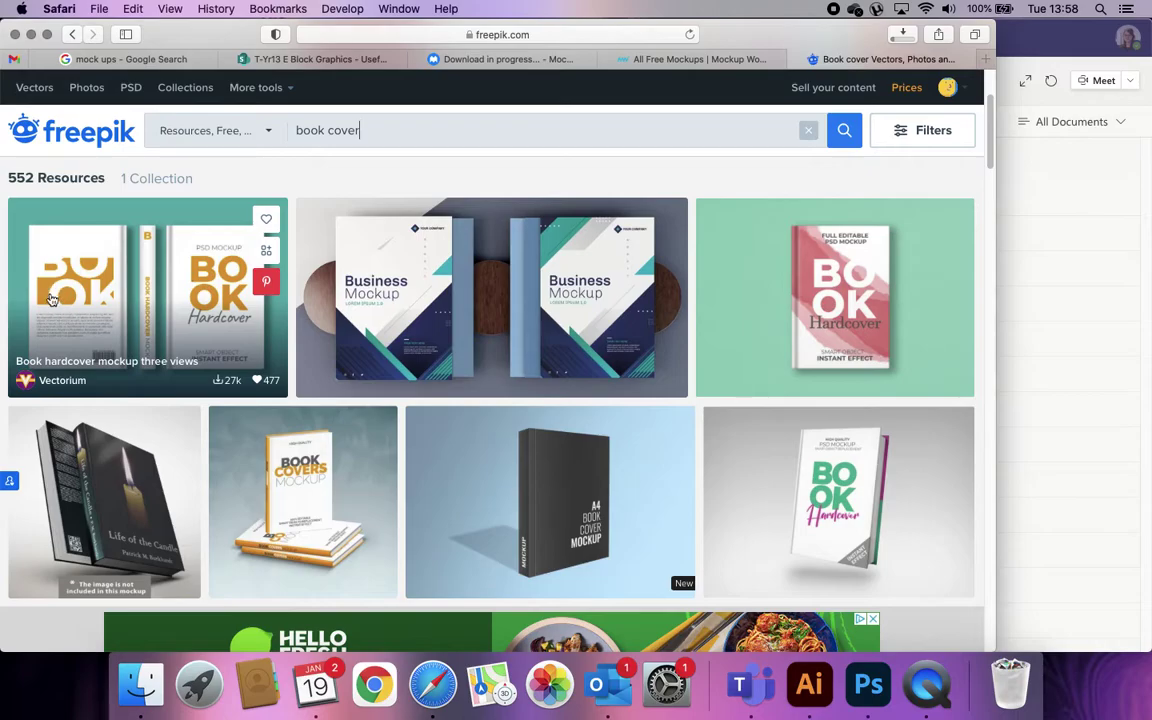
scroll(69, 345, "down", 8)
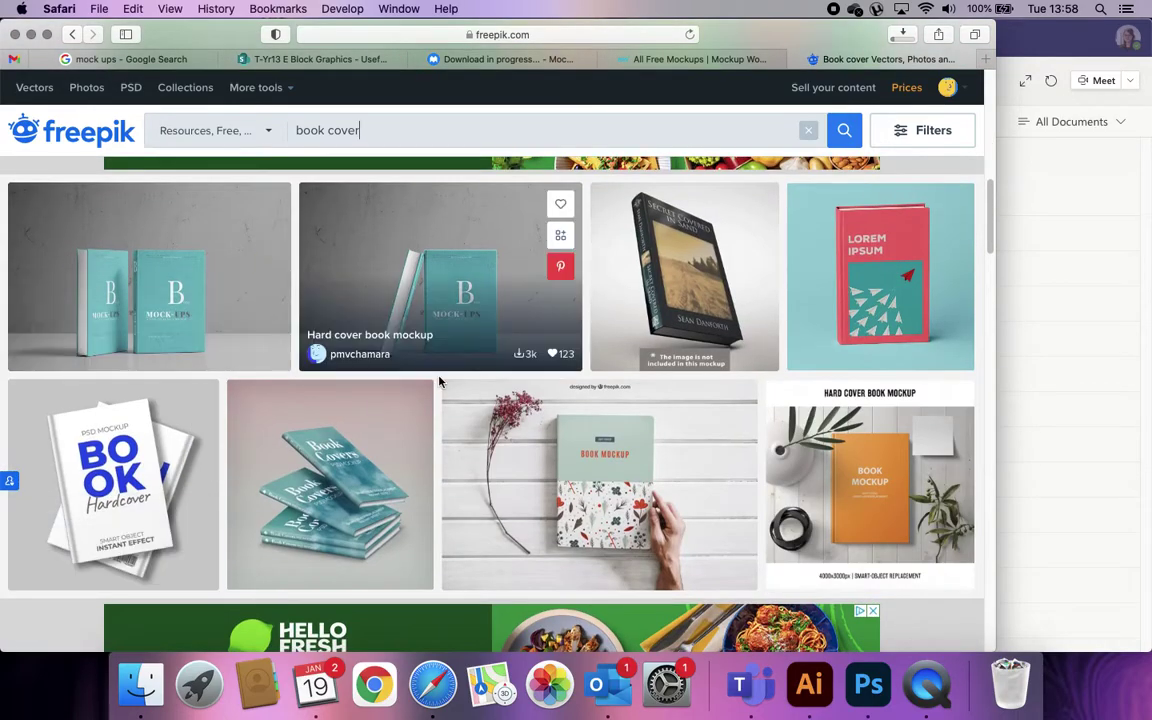
scroll(437, 380, "down", 12)
scroll(383, 274, "up", 20)
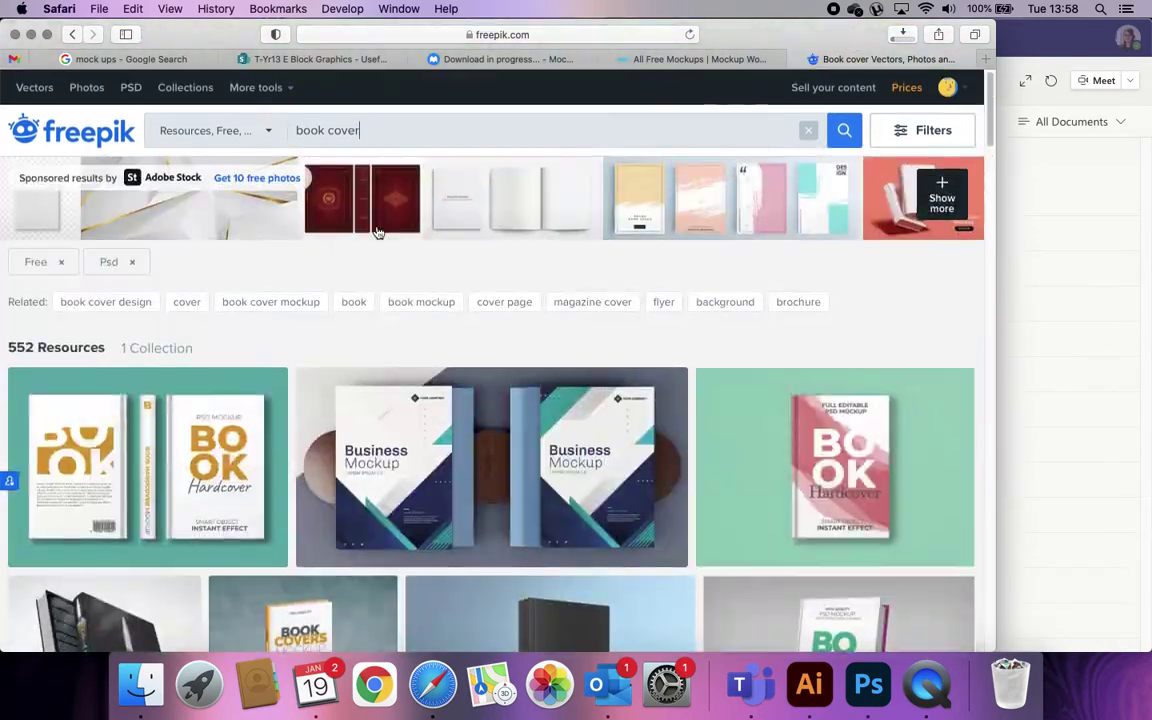
Broaden the search to "book" and look through the mockup results
type("o")
key("Return")
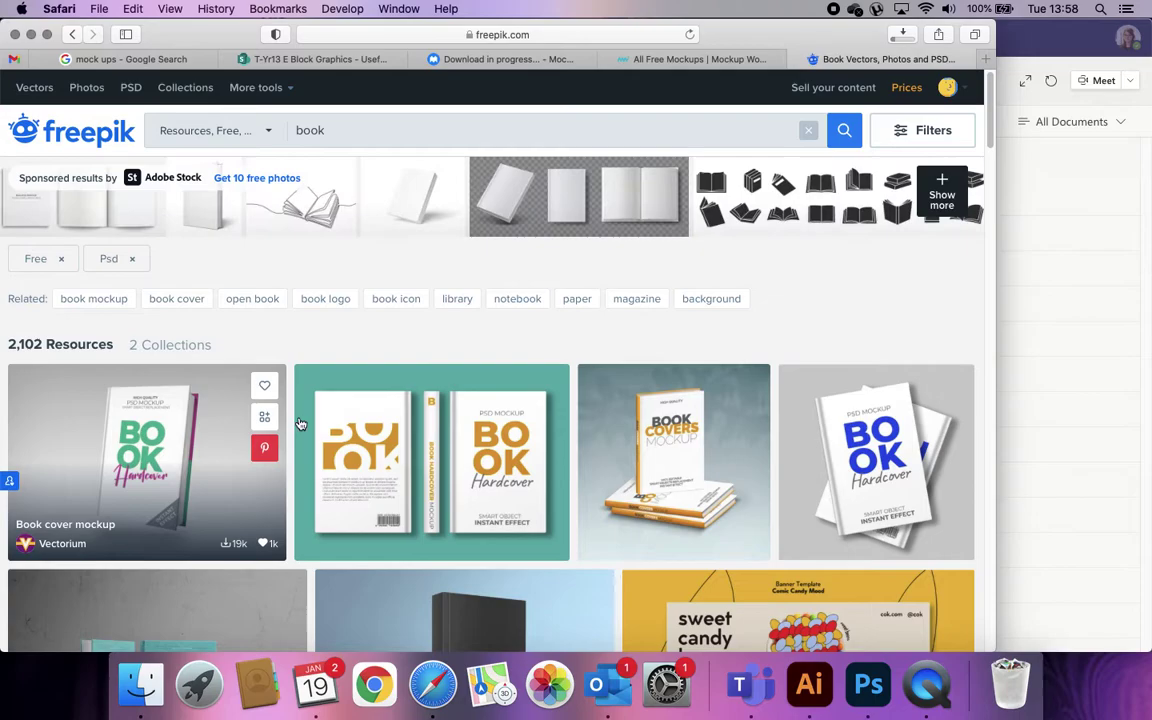
scroll(430, 440, "down", 10)
scroll(569, 451, "down", 3)
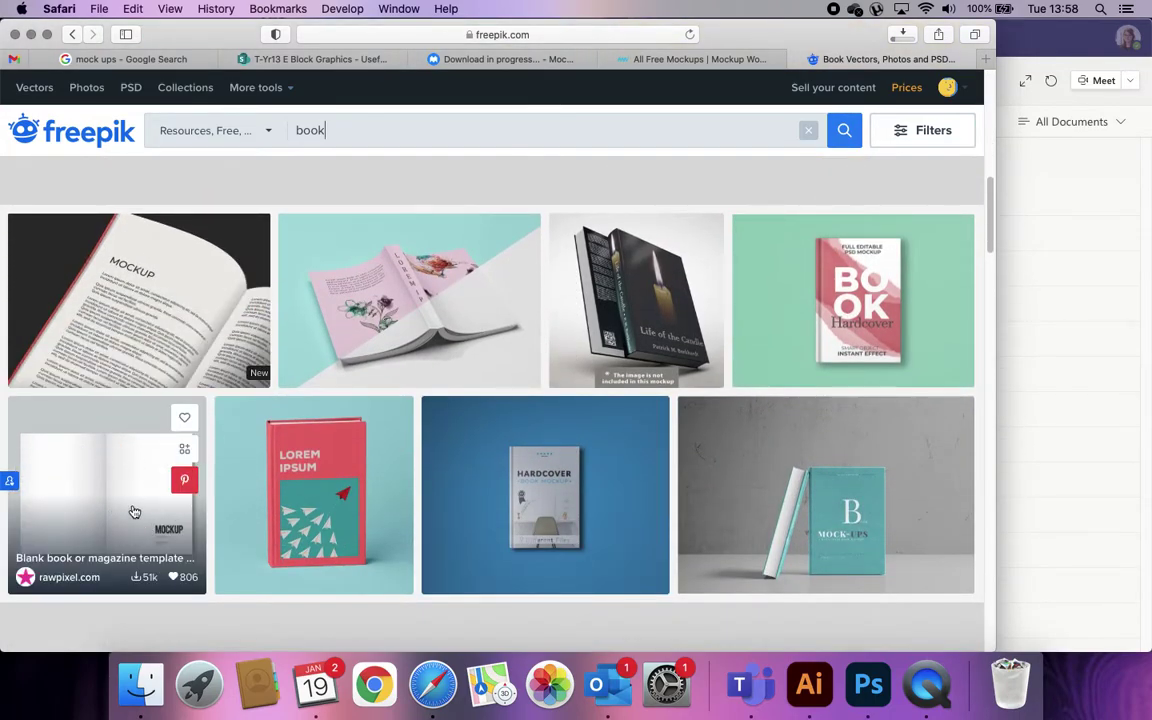
scroll(560, 470, "down", 1)
scroll(617, 473, "down", 6)
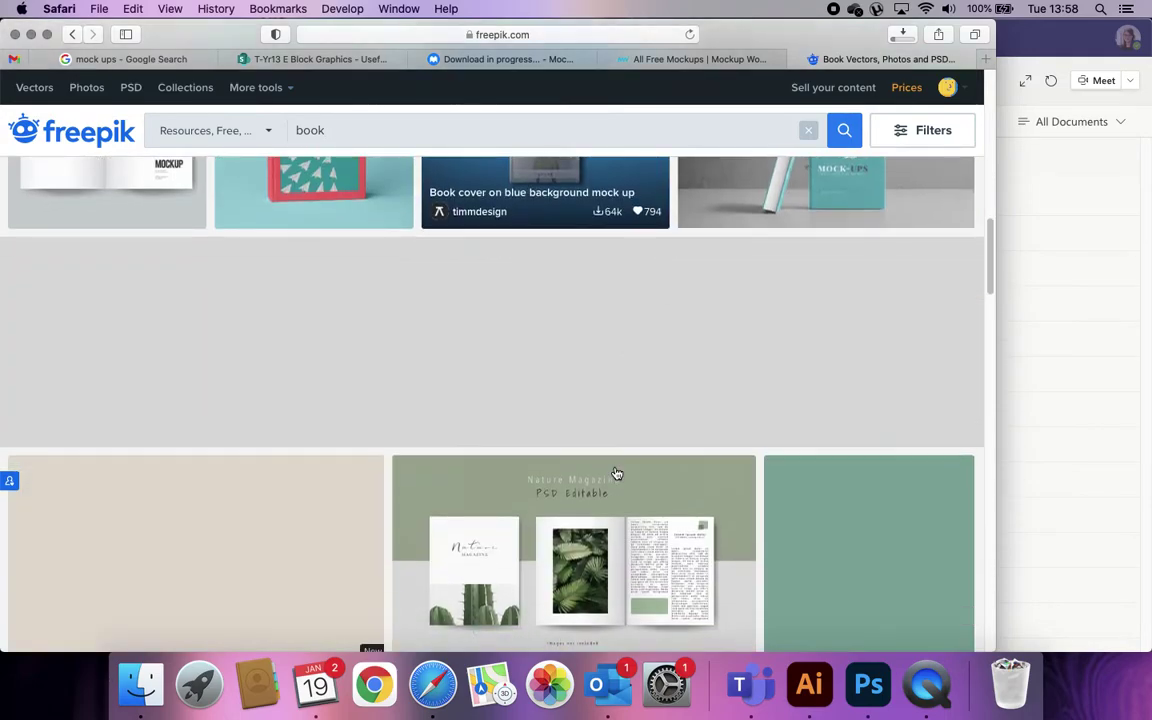
scroll(617, 473, "down", 7)
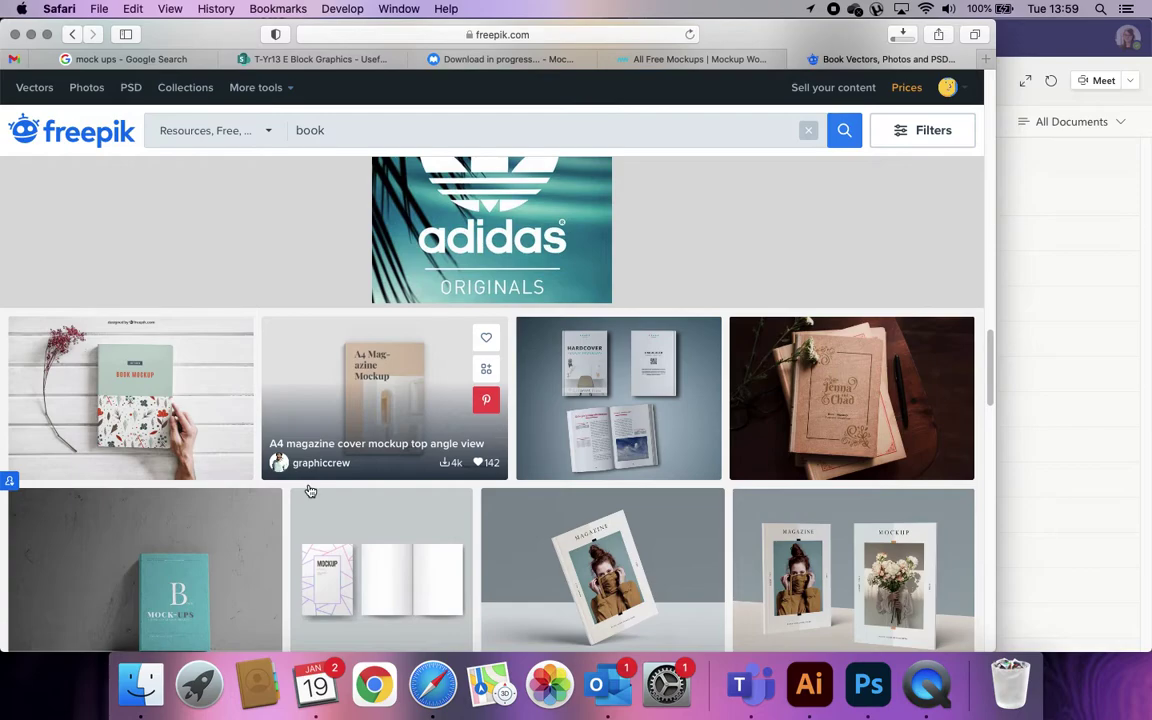
scroll(379, 486, "down", 10)
scroll(379, 486, "down", 2)
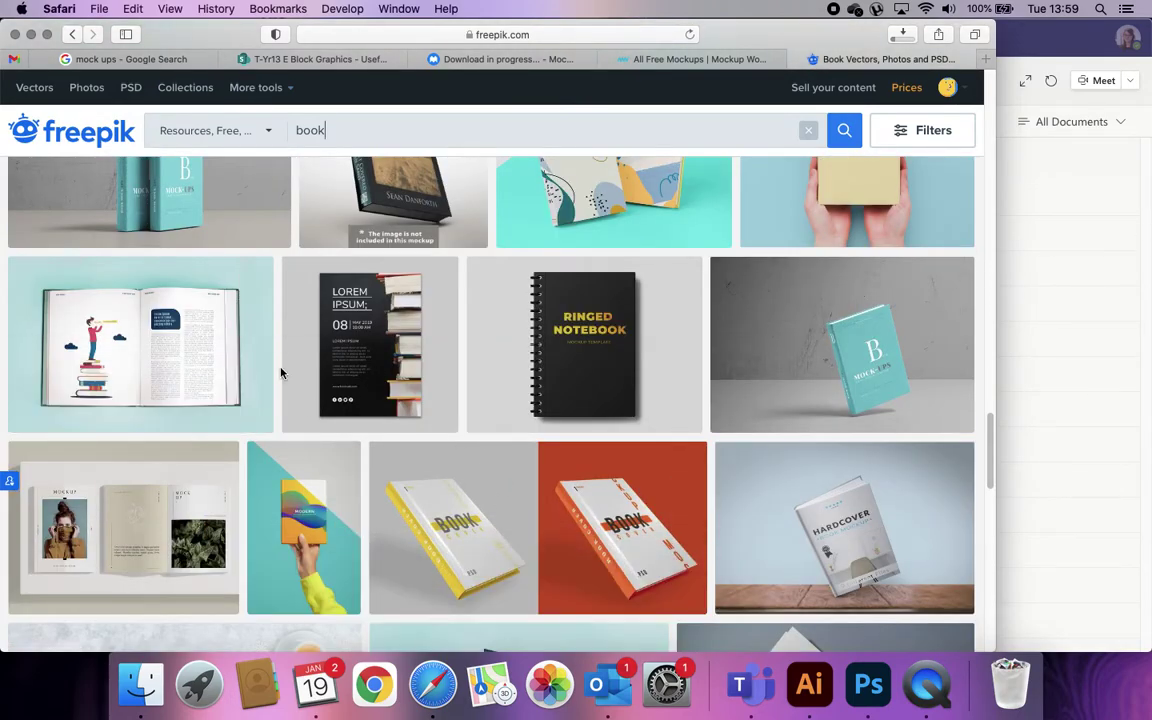
Change the search to "square book" and review the resulting mockups
left_click(293, 130)
type("square")
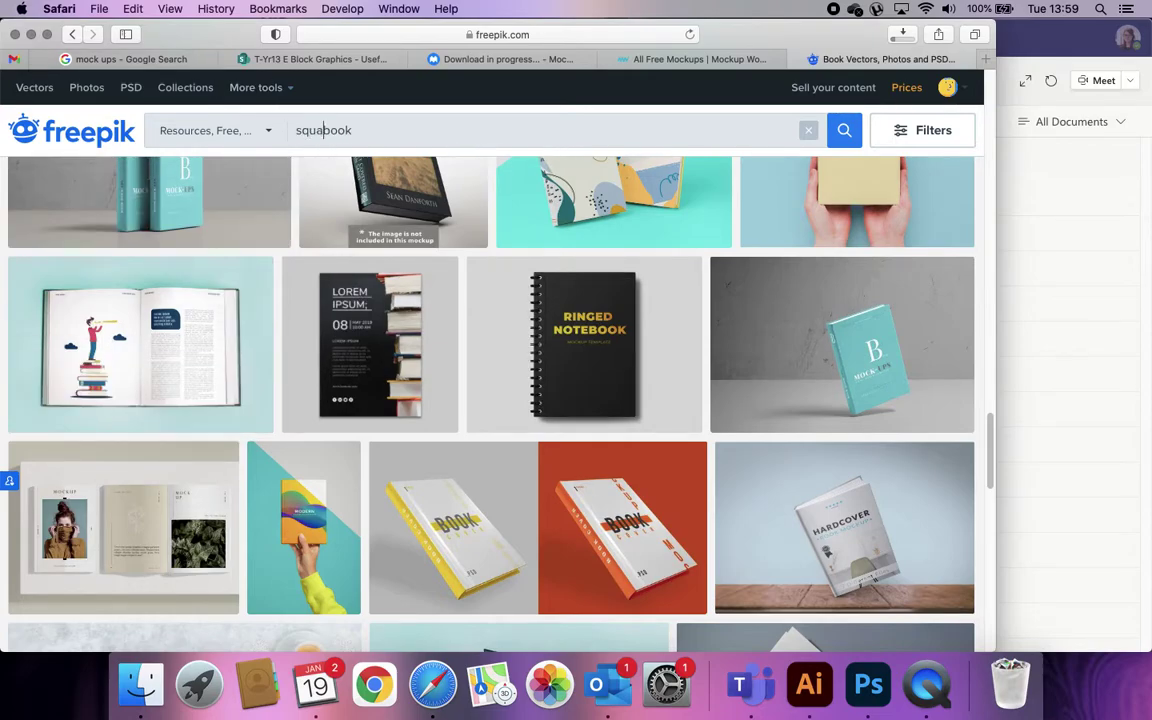
key("super+Right")
key("Return")
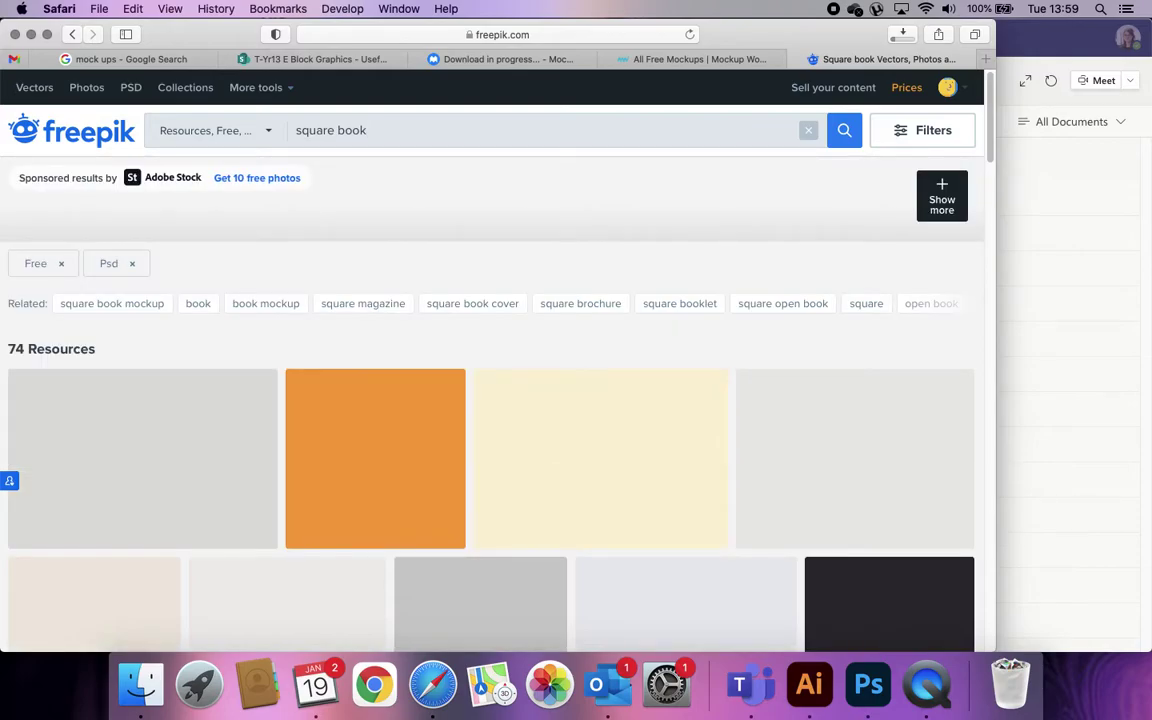
scroll(522, 416, "down", 5)
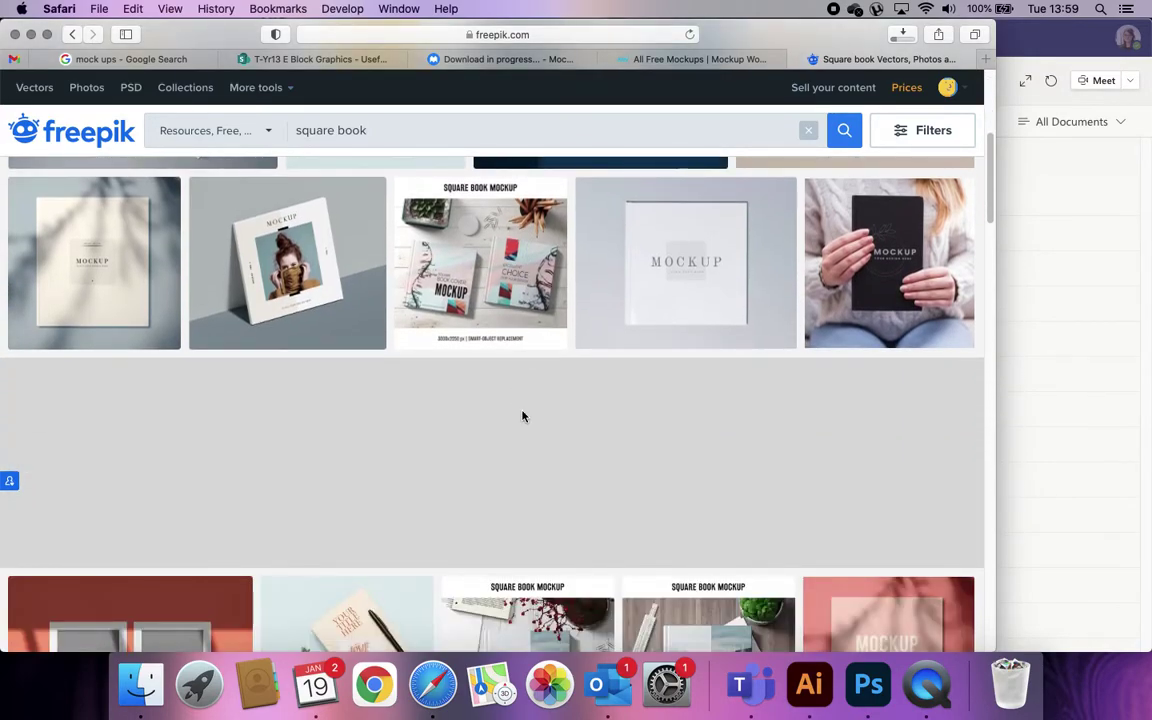
scroll(522, 416, "up", 5)
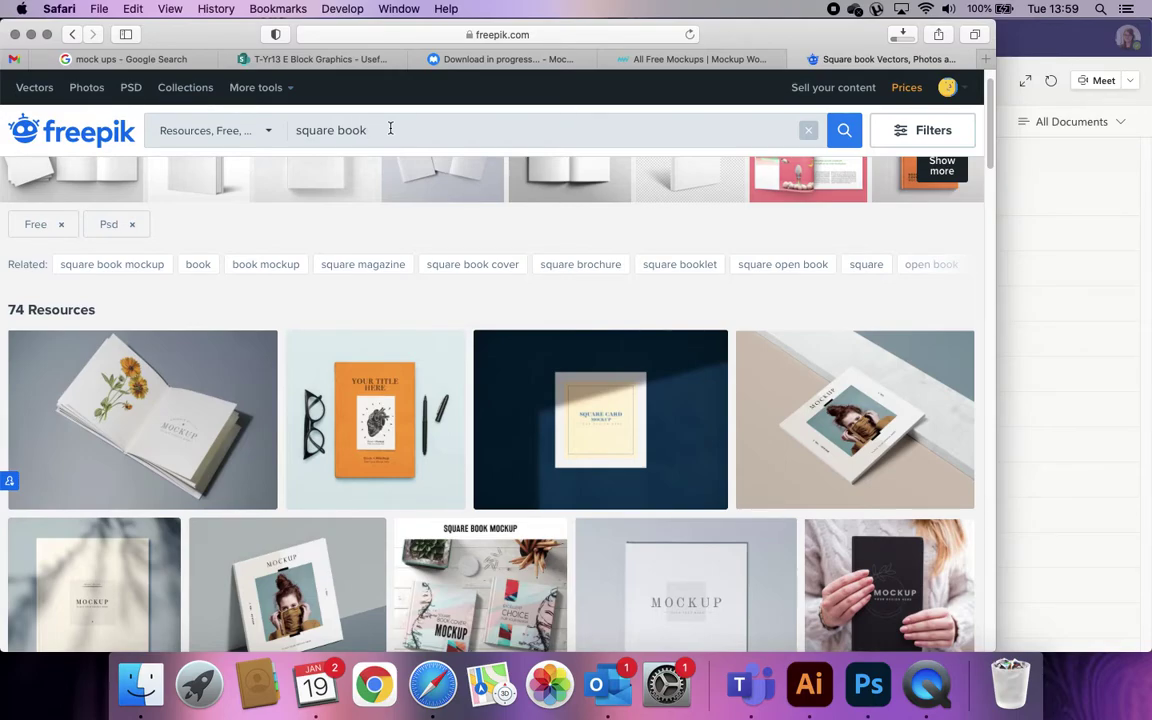
Clear the "square book" search term
key("BackSpace")
key("BackSpace")
key("BackSpace")
key("BackSpace")
key("BackSpace")
key("BackSpace")
key("BackSpace")
key("BackSpace")
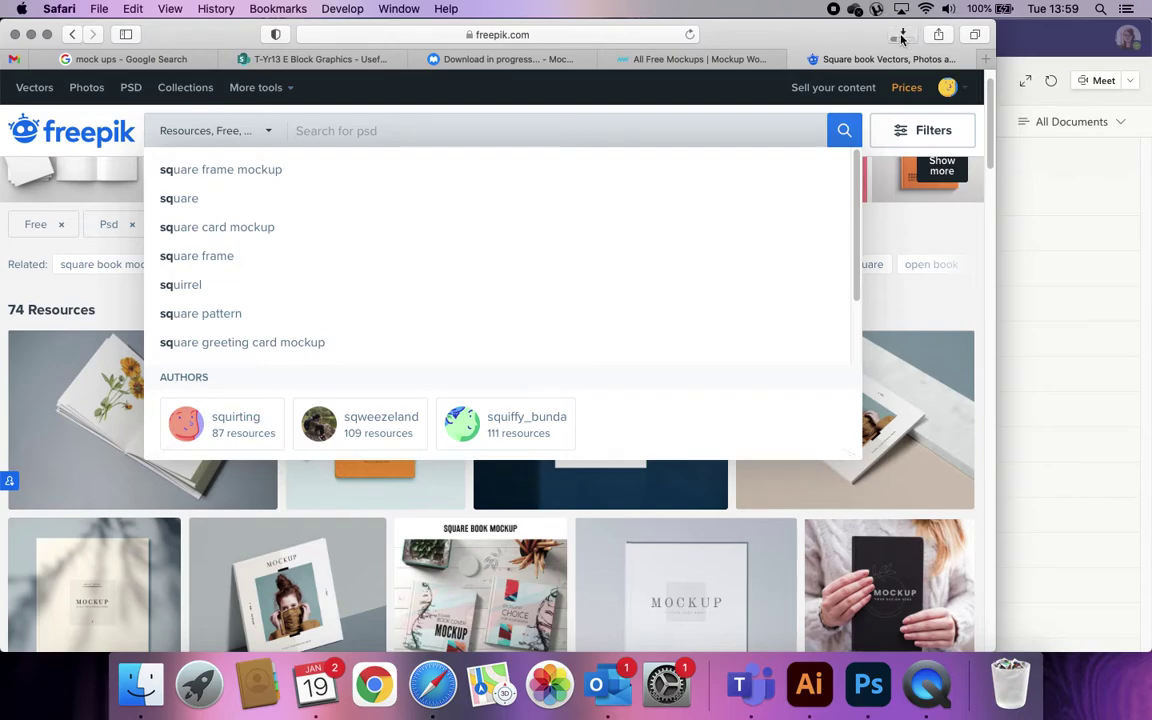
Check the browser's downloads, then look in Finder at the tote-bag-black-mockup folder inside Downloads
left_click(902, 35)
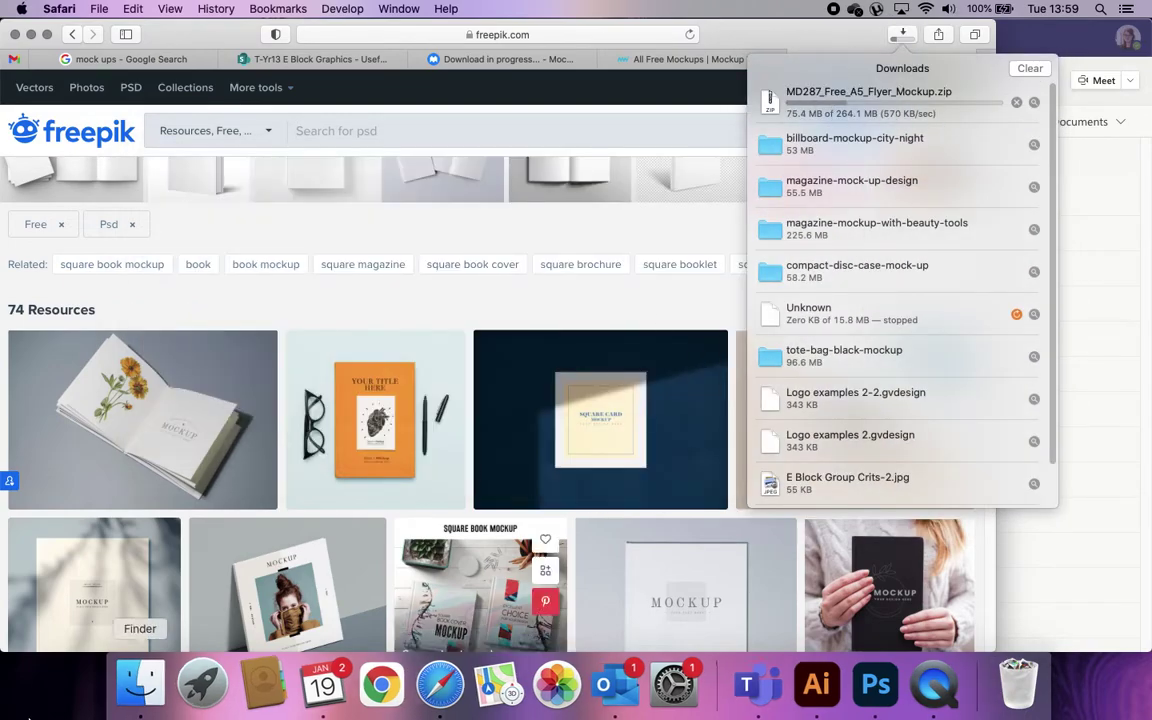
left_click(141, 684)
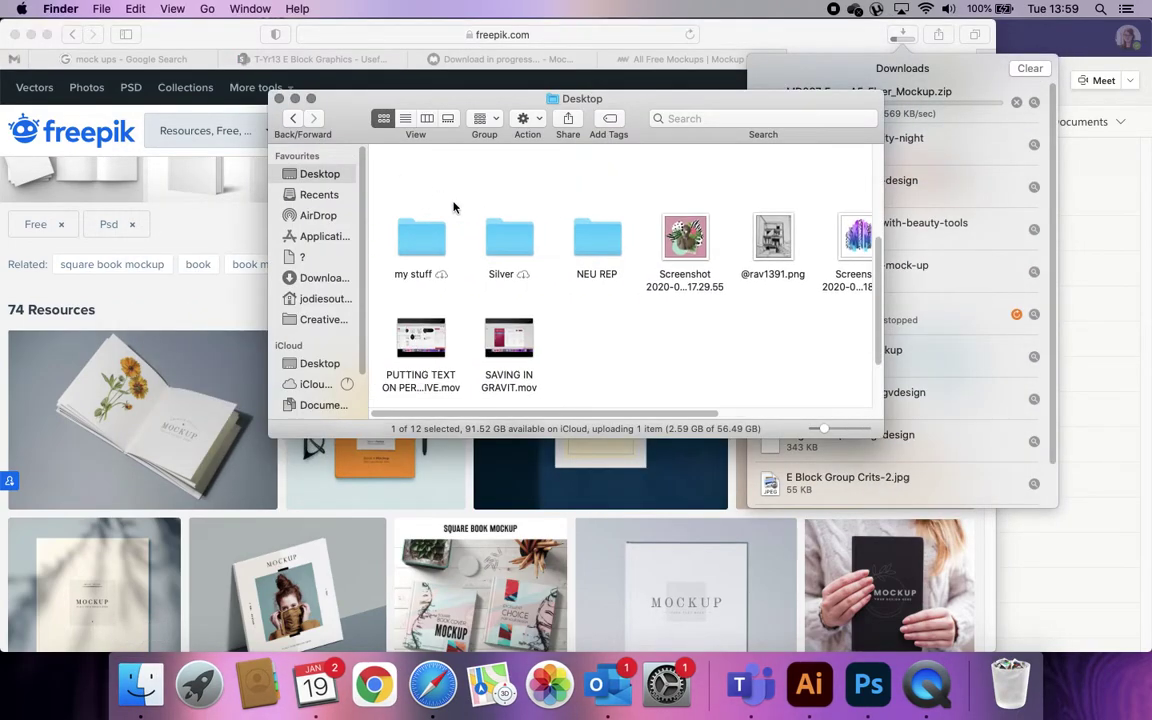
left_click(331, 280)
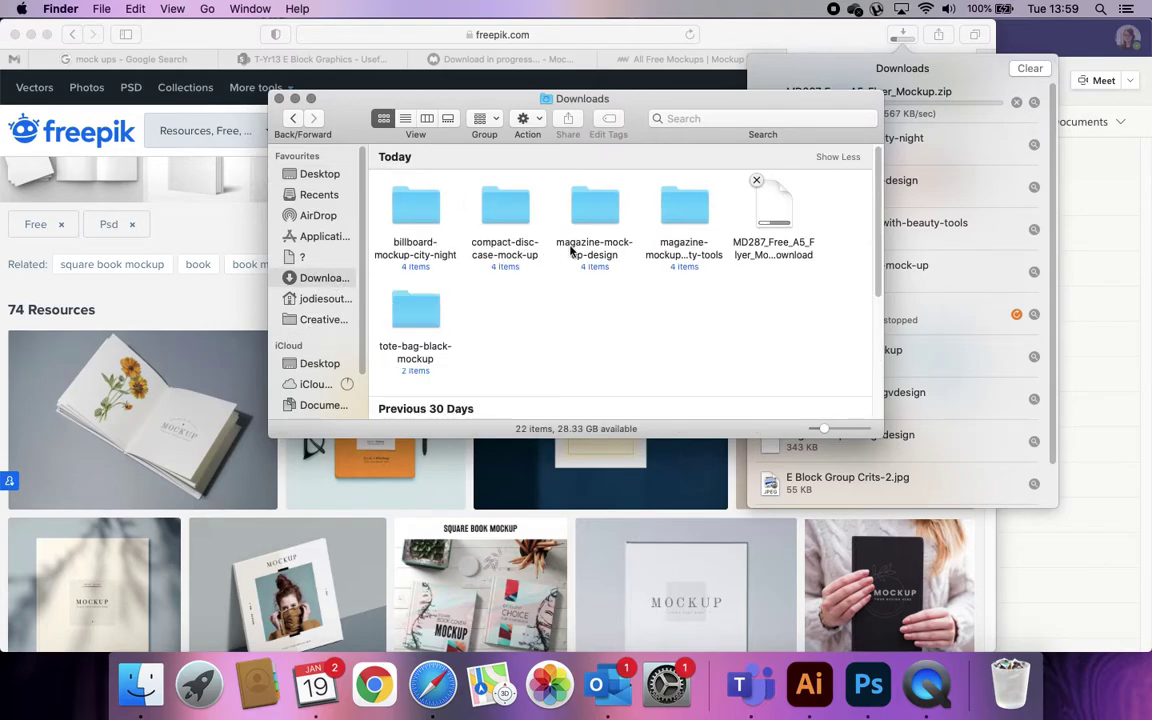
double_click(418, 318)
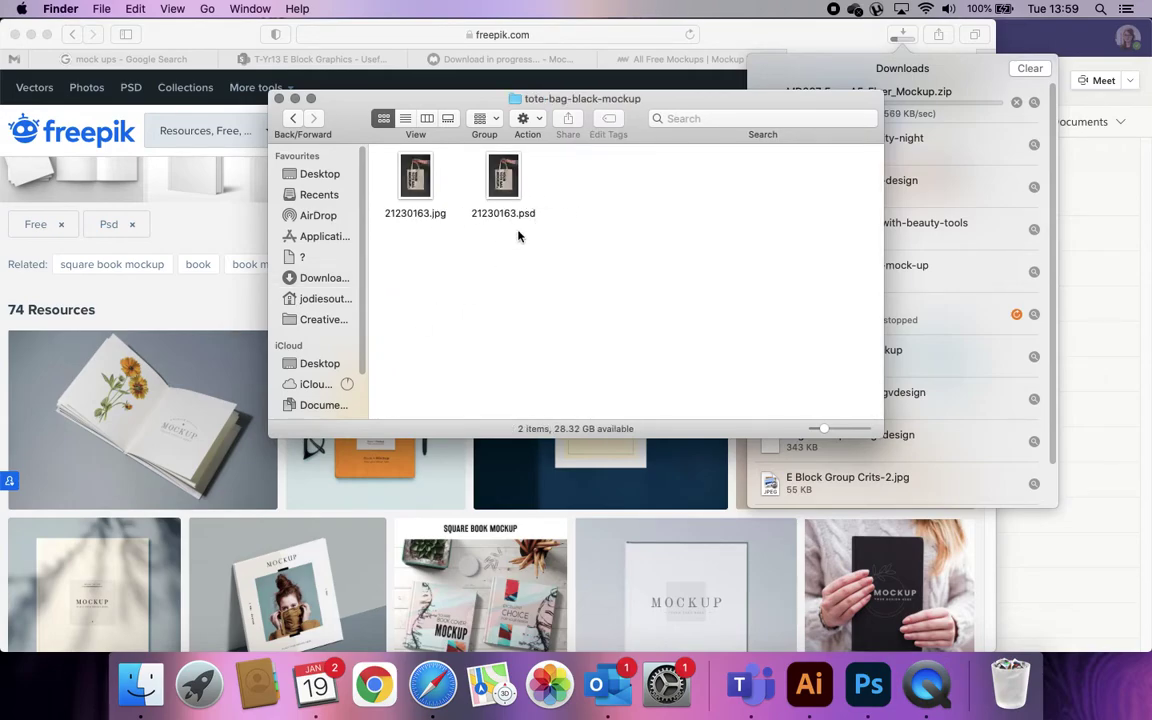
Look inside the billboard-mockup-city-night folder in Downloads and select PE4BT31.psd
left_click(292, 118)
double_click(404, 192)
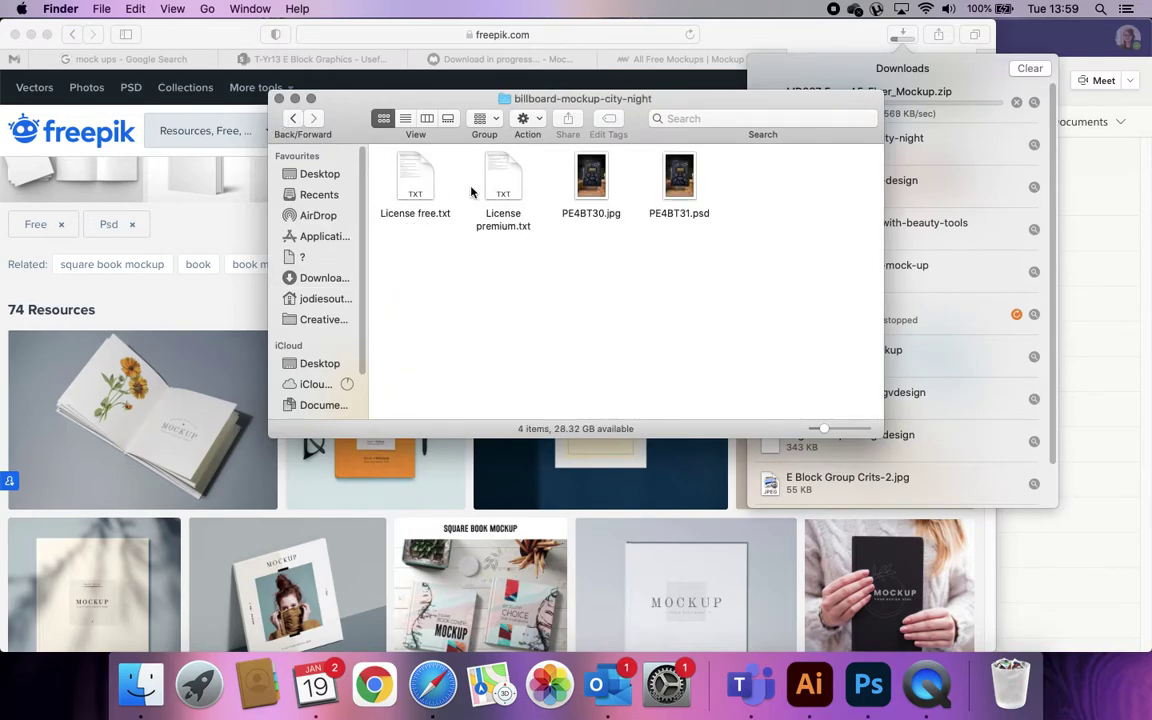
left_click(700, 216)
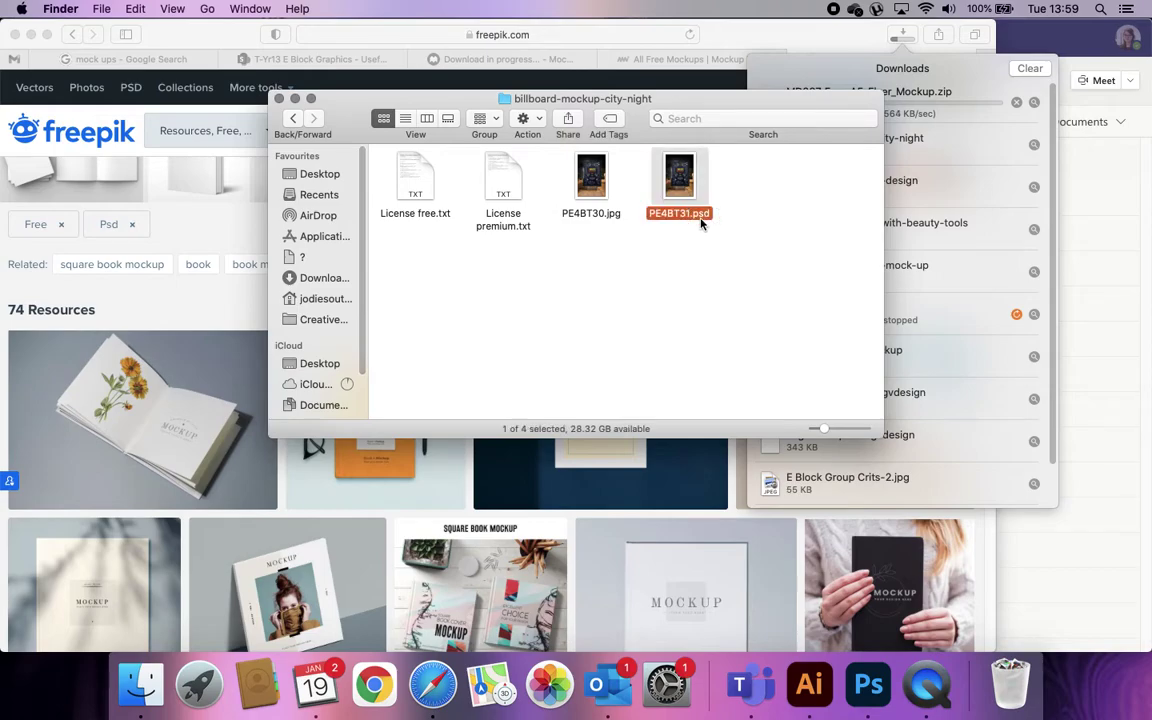
Open 21230163.psd from the tote-bag-black-mockup folder in Photoshop
left_click(292, 119)
double_click(413, 305)
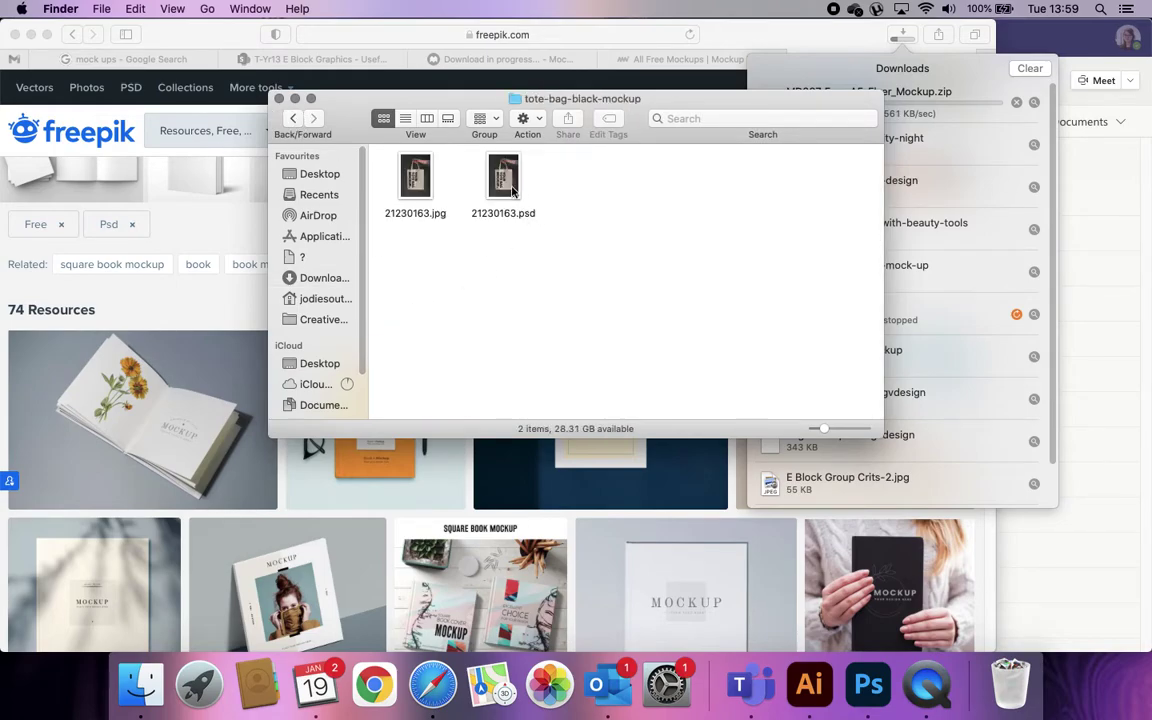
left_click(512, 190)
double_click(512, 190)
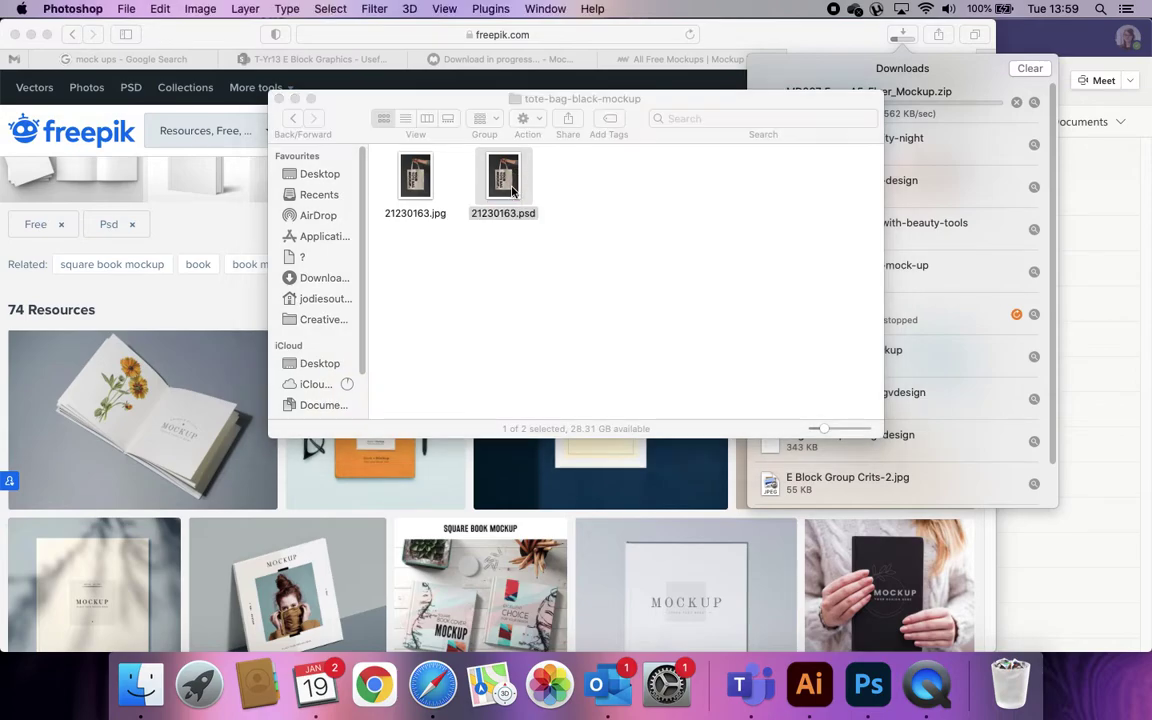
Switch back to Safari and clear the completed items from its downloads list
left_click(740, 103)
left_click(828, 33)
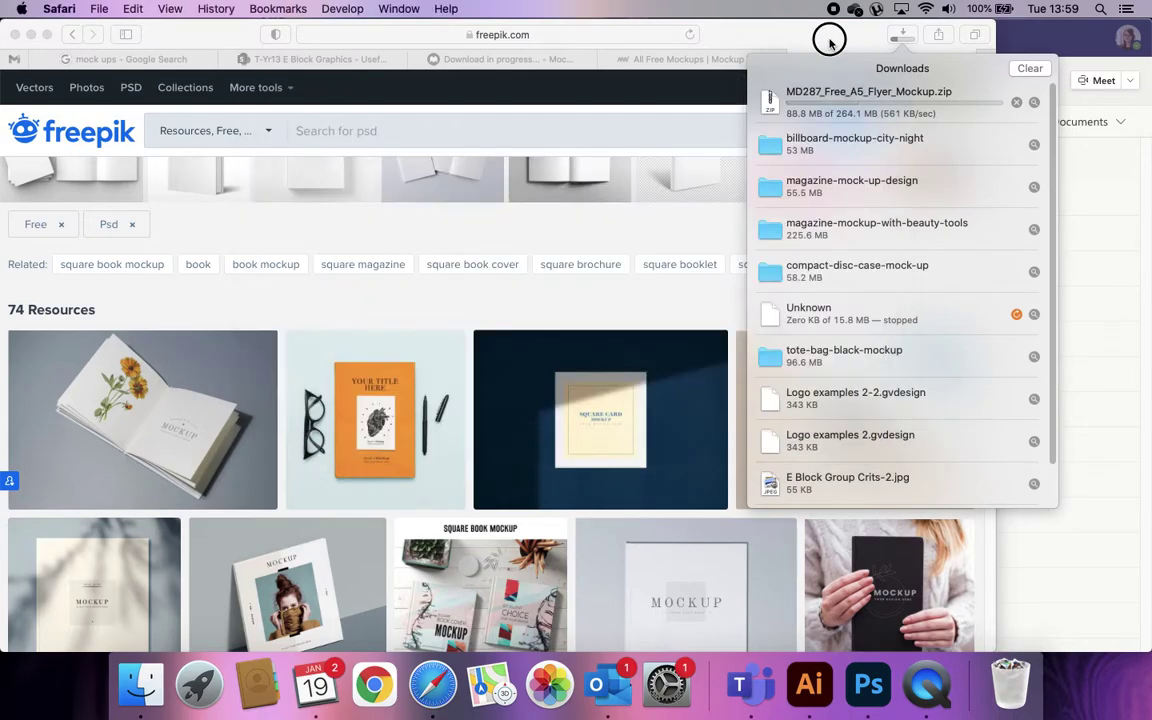
left_click(1028, 69)
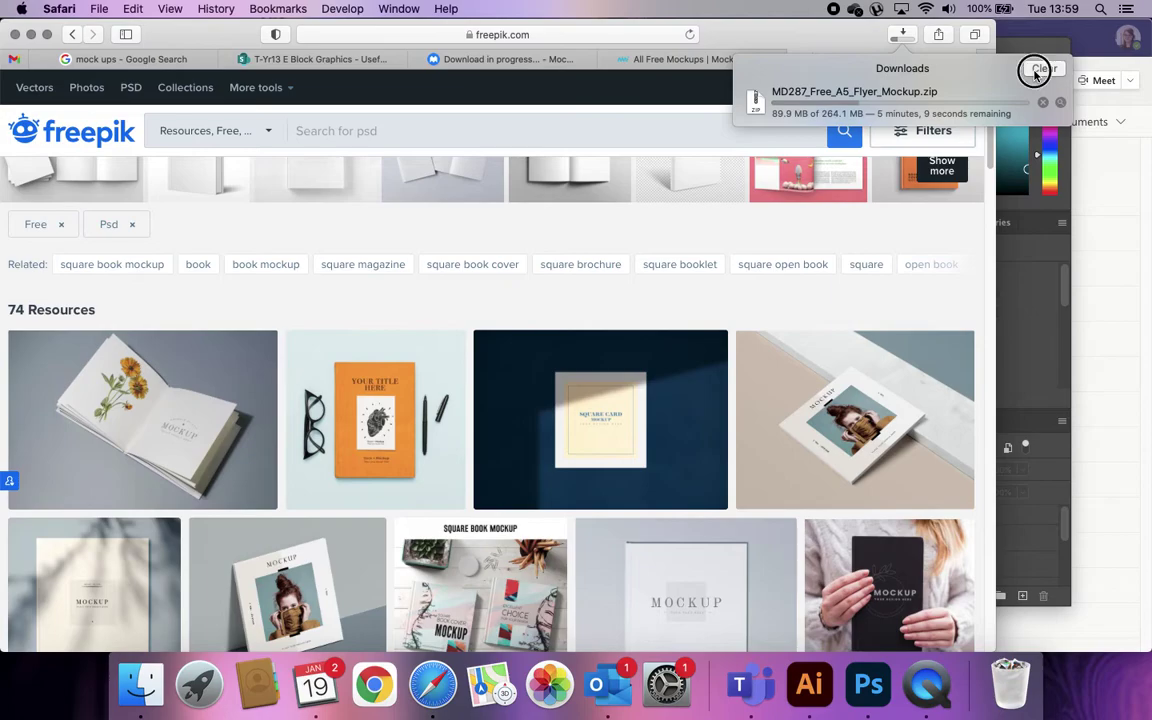
left_click(846, 51)
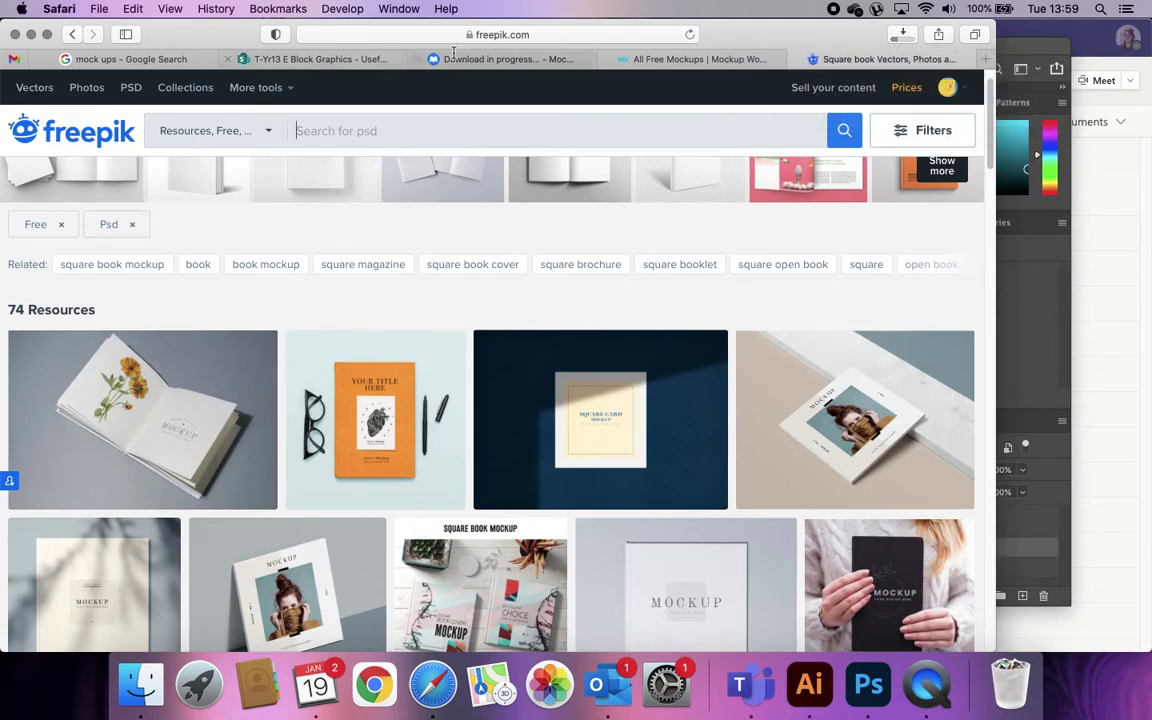
Open a new browser tab and close the Freepik, All Free Mockups and mockup download tabs
left_click(986, 62)
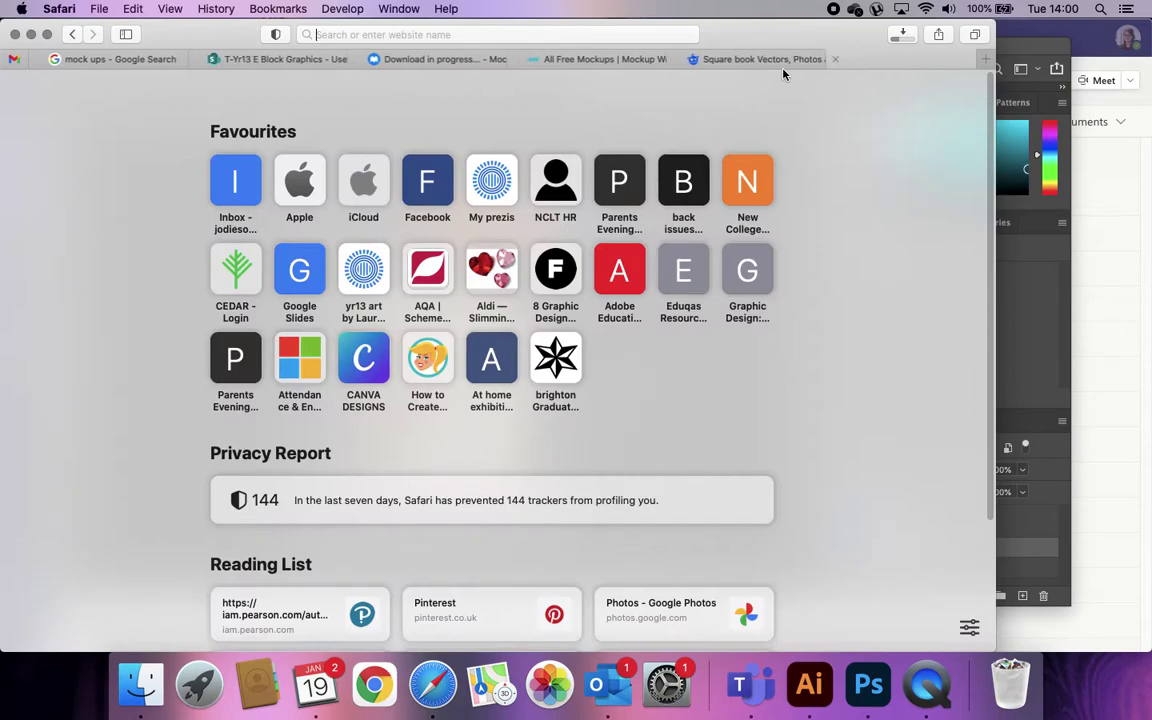
left_click(516, 61)
left_click(524, 60)
left_click(355, 59)
Load the Photopea online photo editor in the new tab
type("photopes")
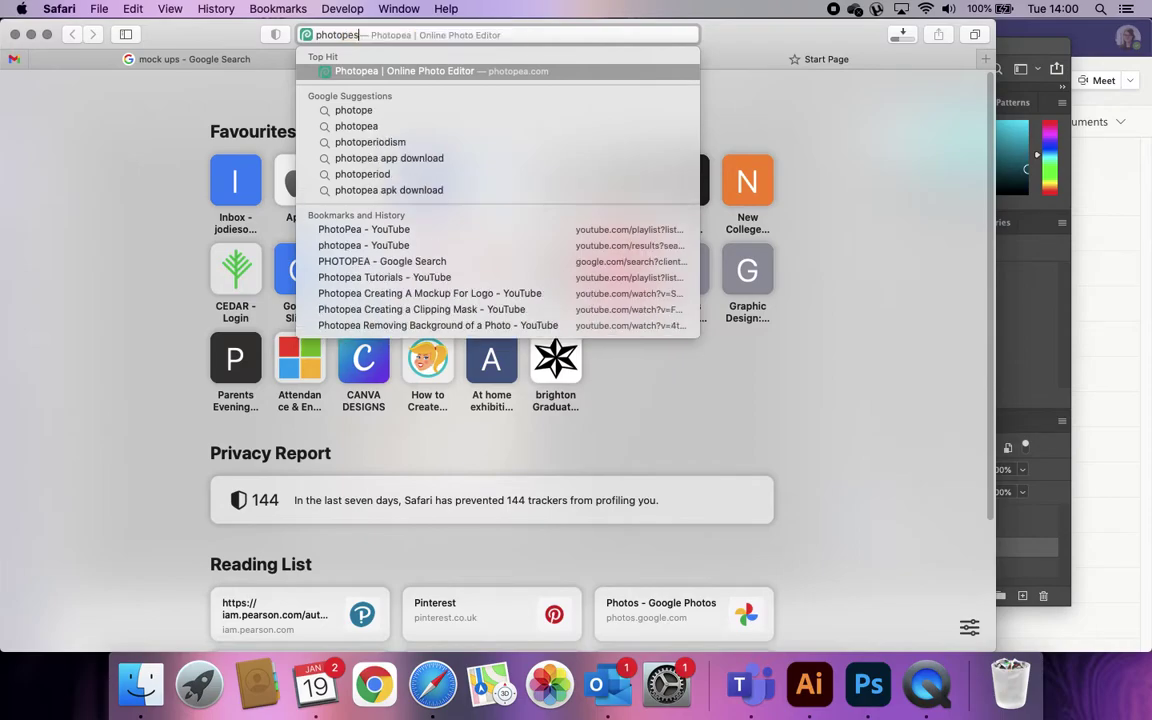
key("BackSpace")
key("Down")
key("Return")
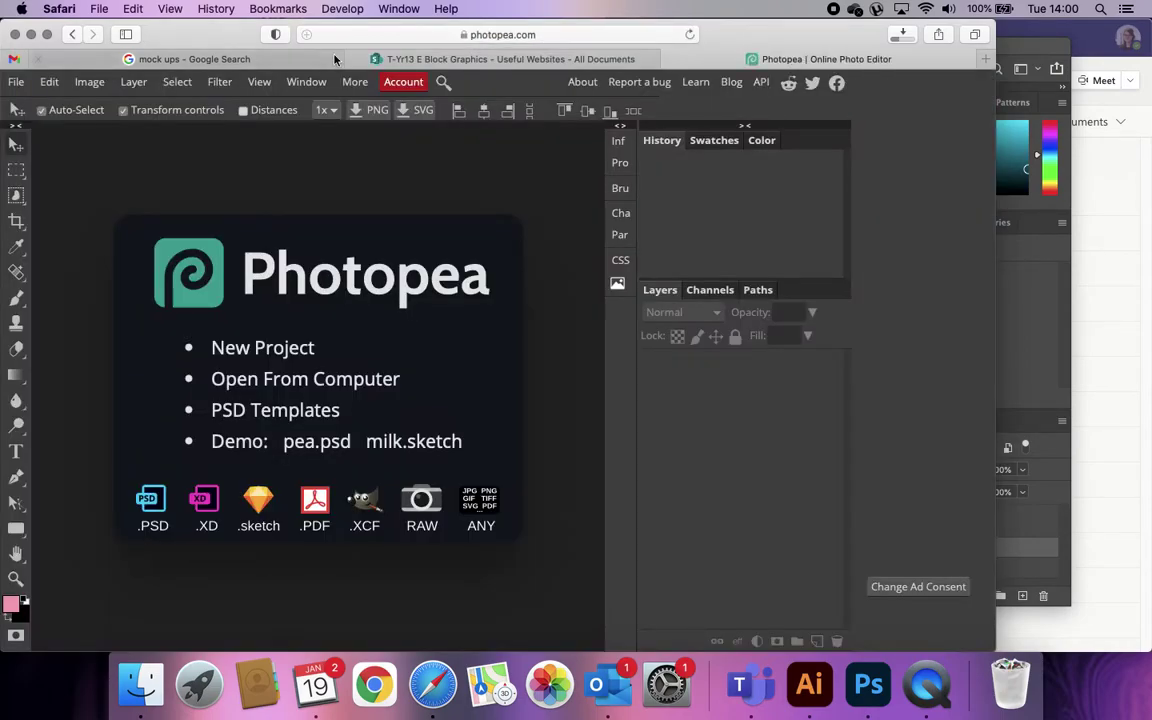
Open 21230163.psd from the tote-bag-black-mockup folder in Downloads in Photopea
left_click(14, 81)
left_click(50, 128)
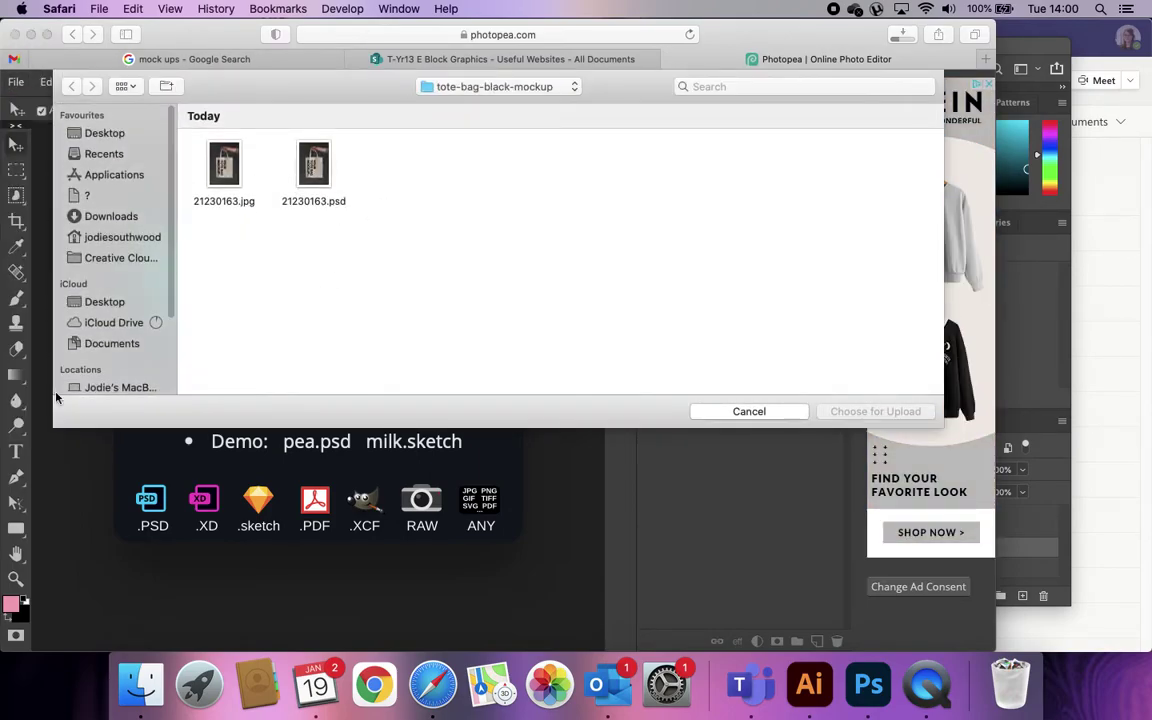
left_click(112, 216)
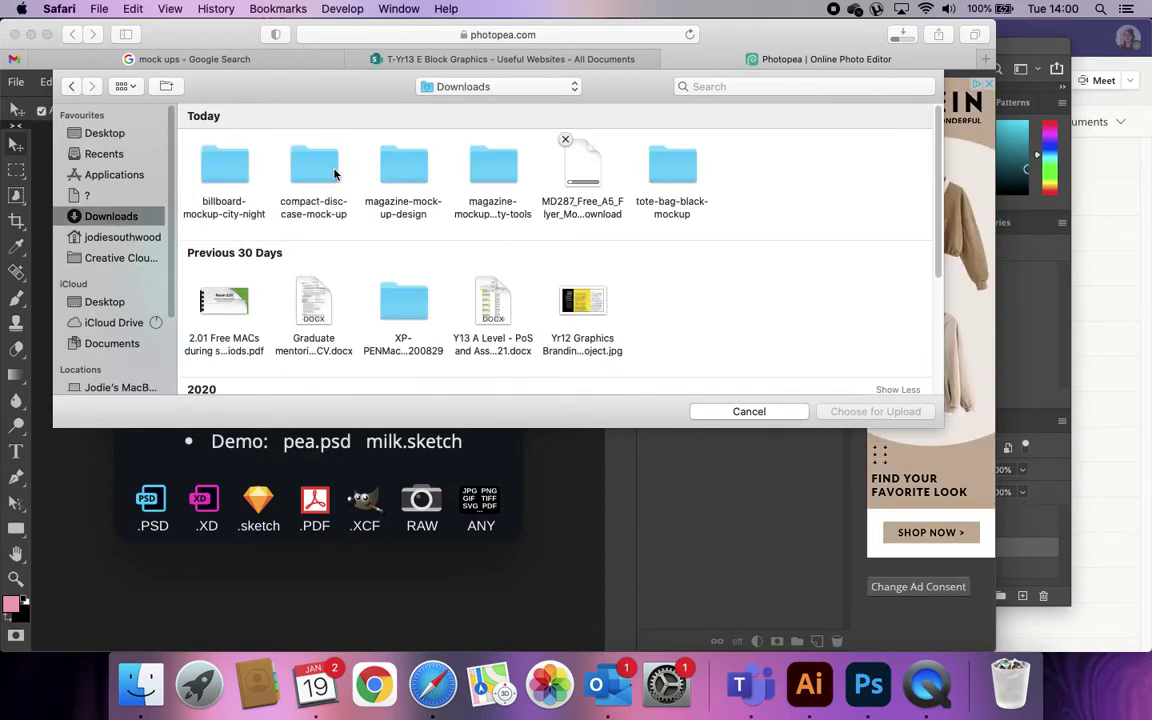
double_click(672, 163)
left_click(313, 172)
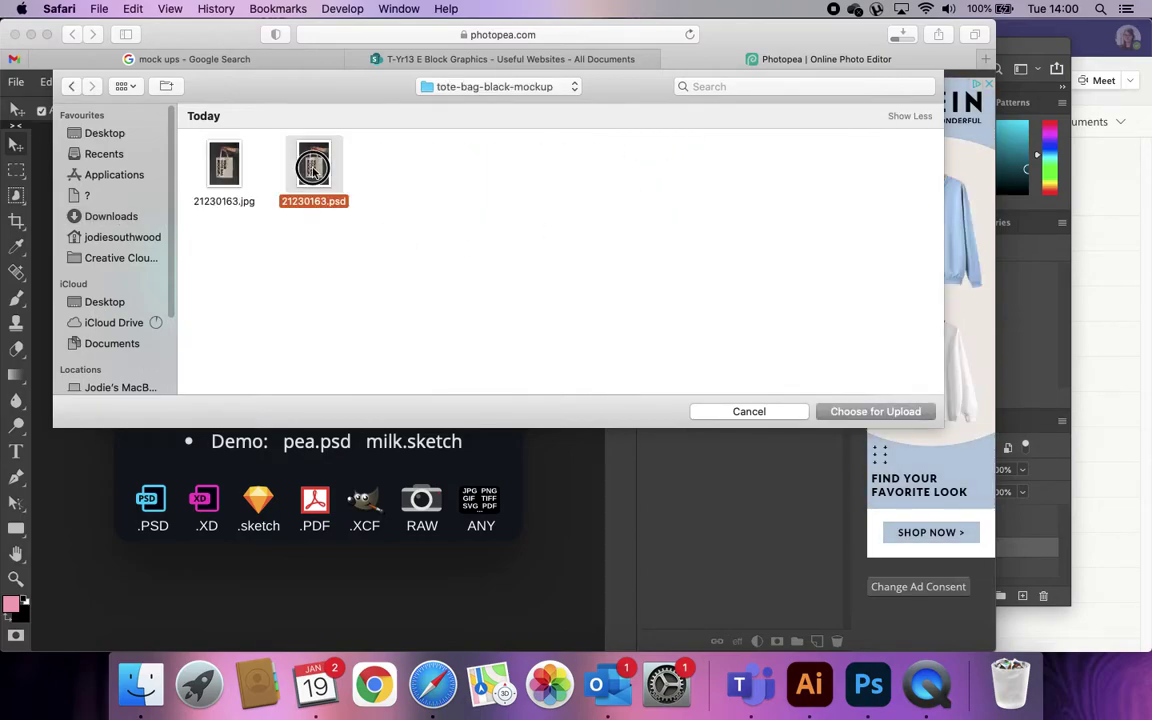
double_click(313, 172)
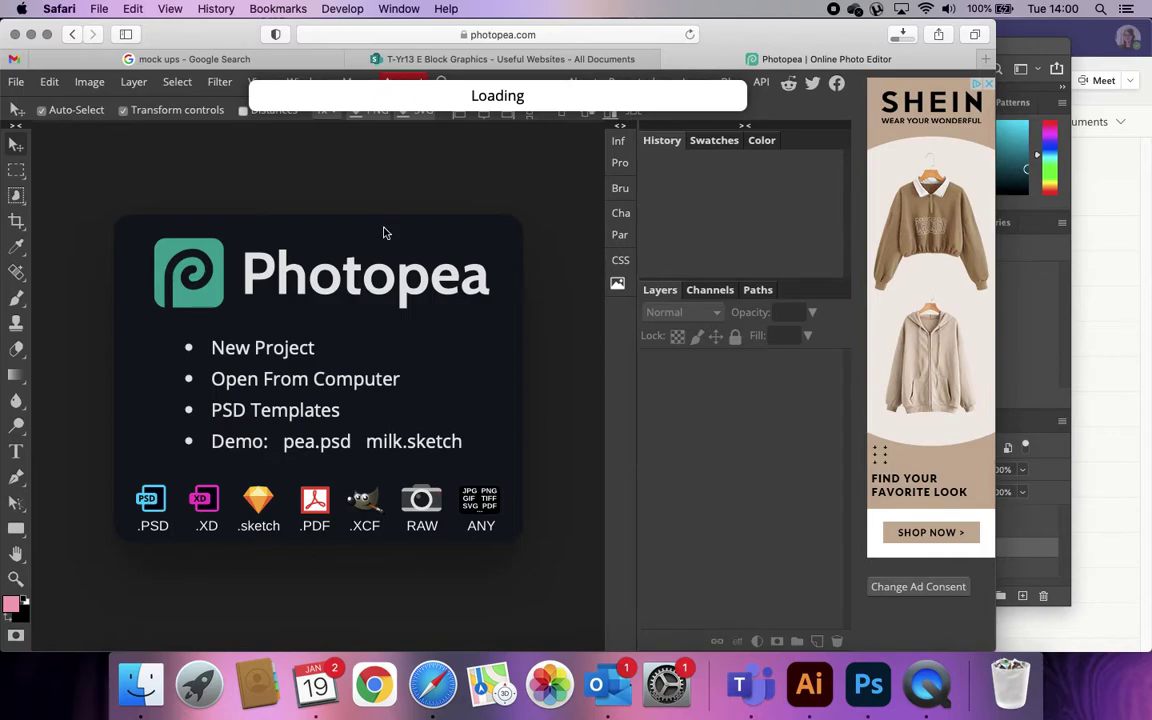
Arrange and resize the Photoshop and Photopea windows side by side to compare their copies of the tote bag mockup and layers
left_click(1049, 50)
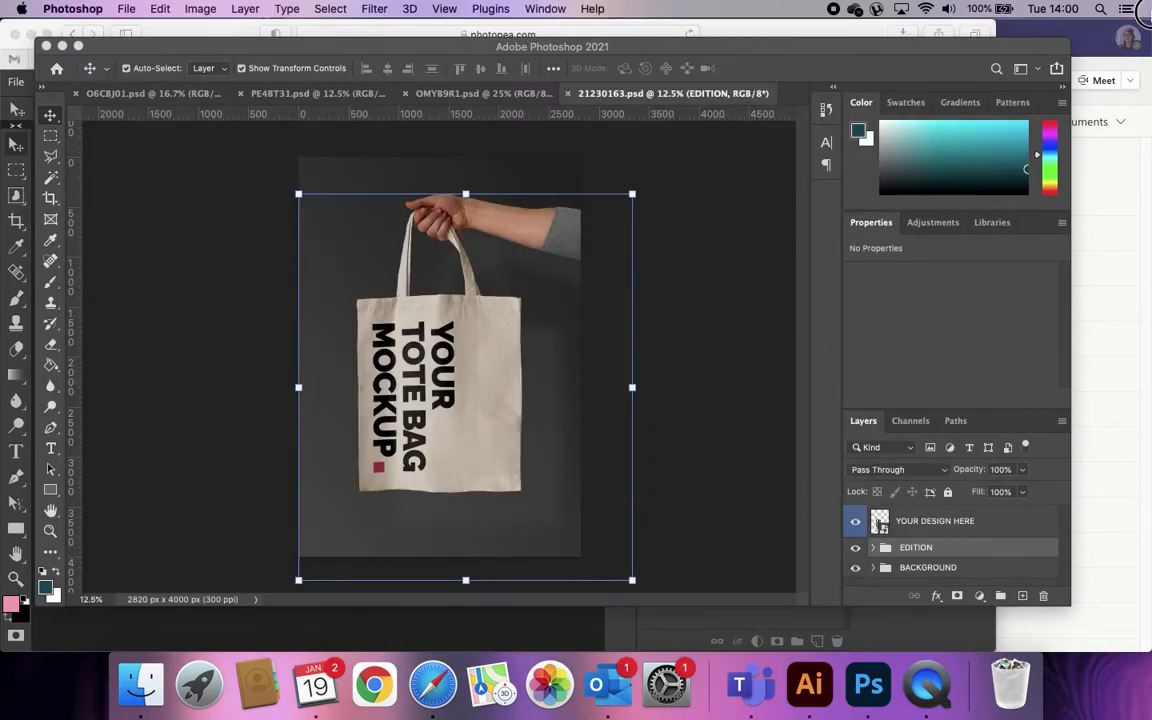
left_click_drag(1049, 50, 1110, 20)
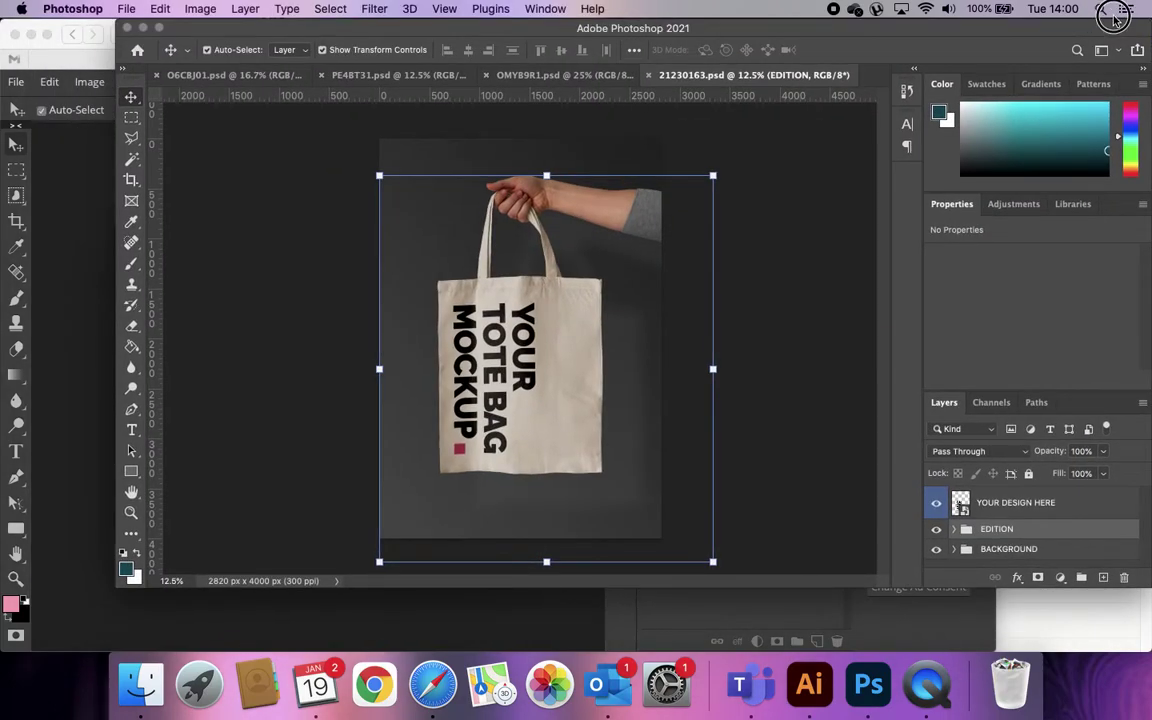
left_click_drag(117, 352, 472, 280)
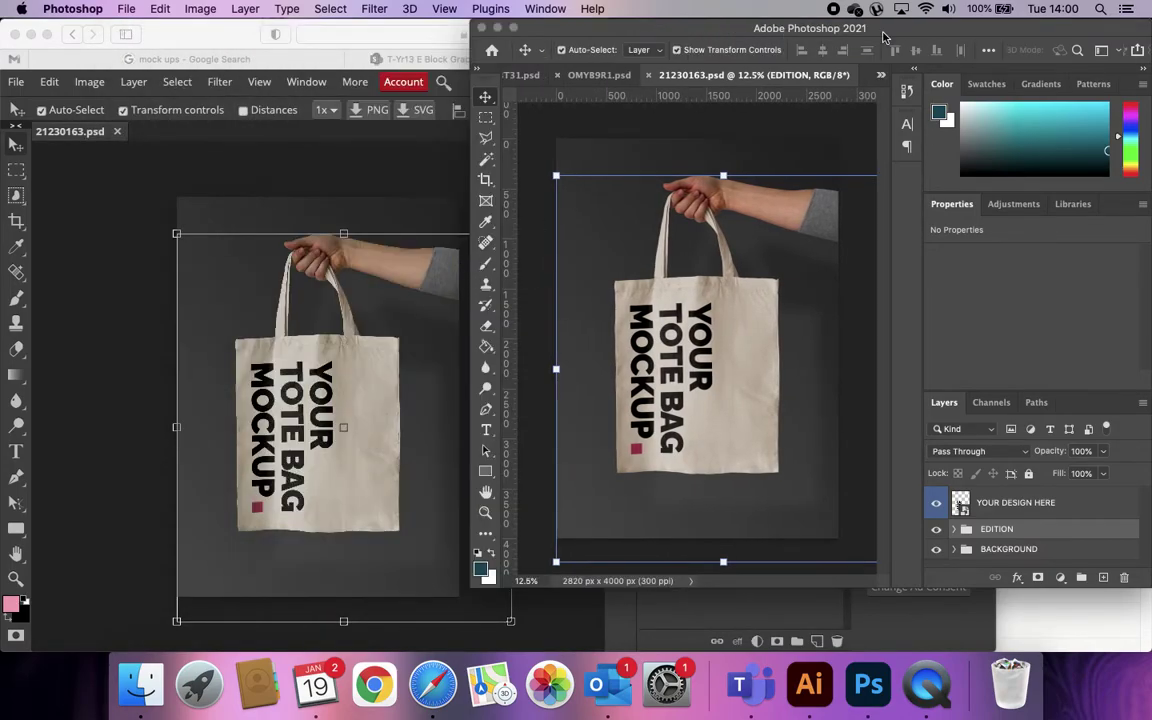
left_click_drag(883, 37, 355, 57)
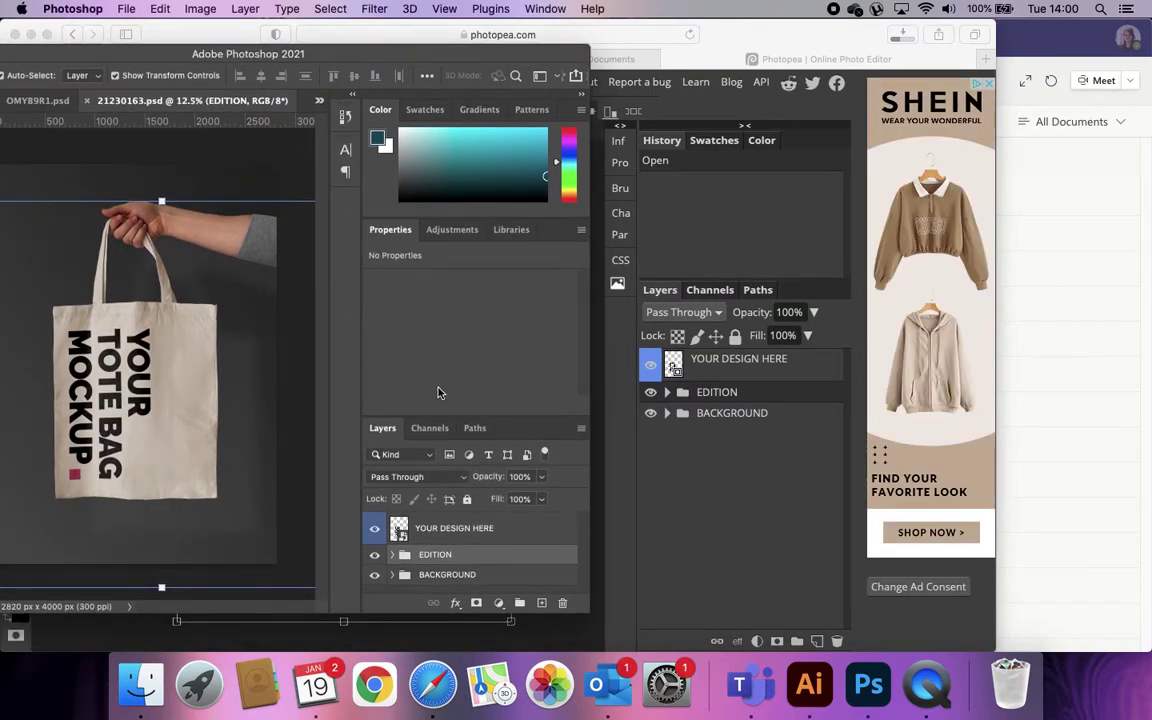
left_click_drag(437, 418, 442, 311)
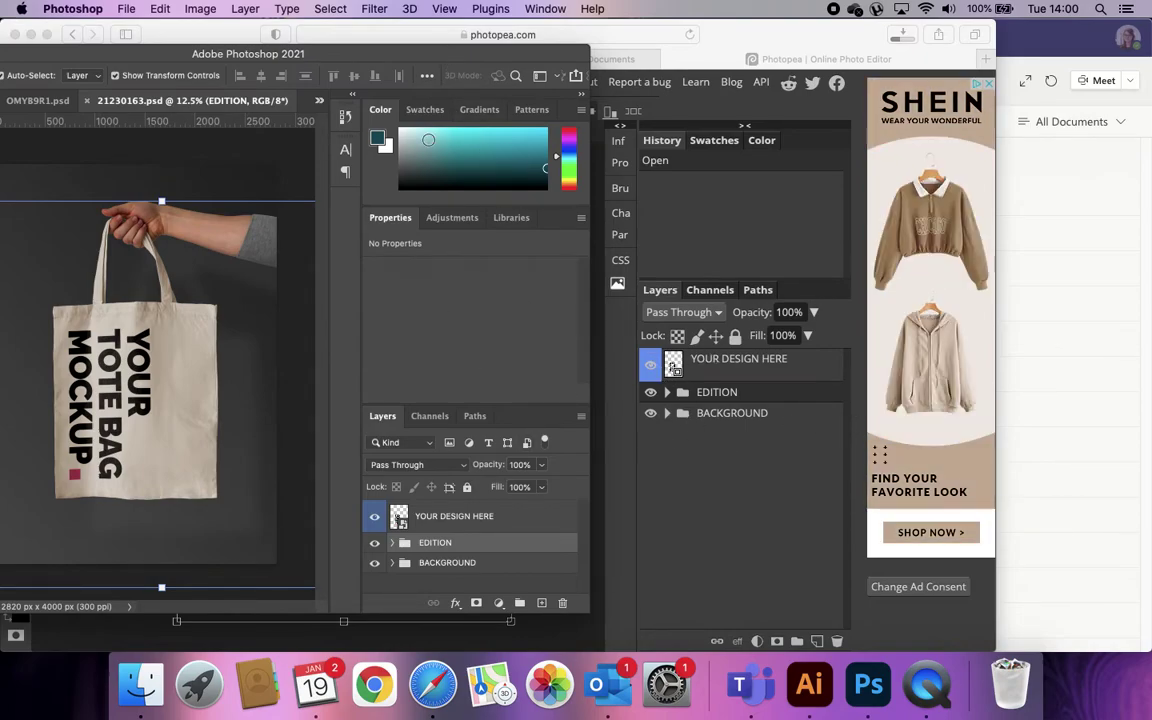
left_click_drag(491, 52, 1067, 27)
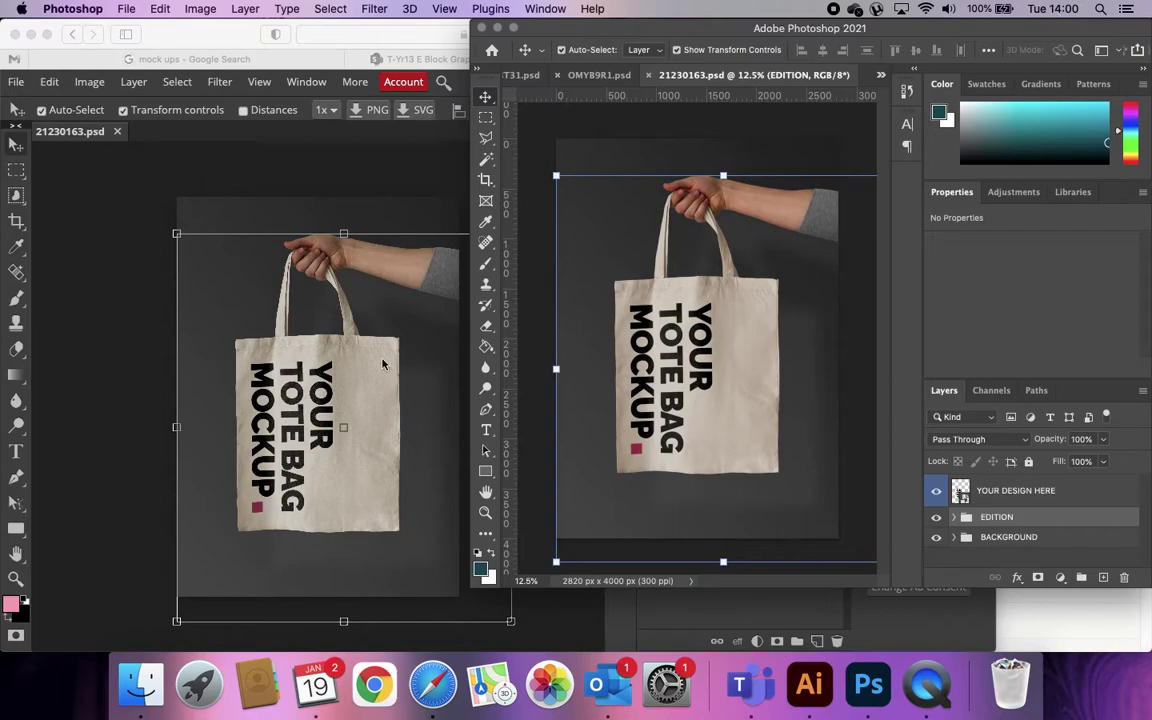
left_click(360, 183)
left_click_drag(995, 255, 884, 260)
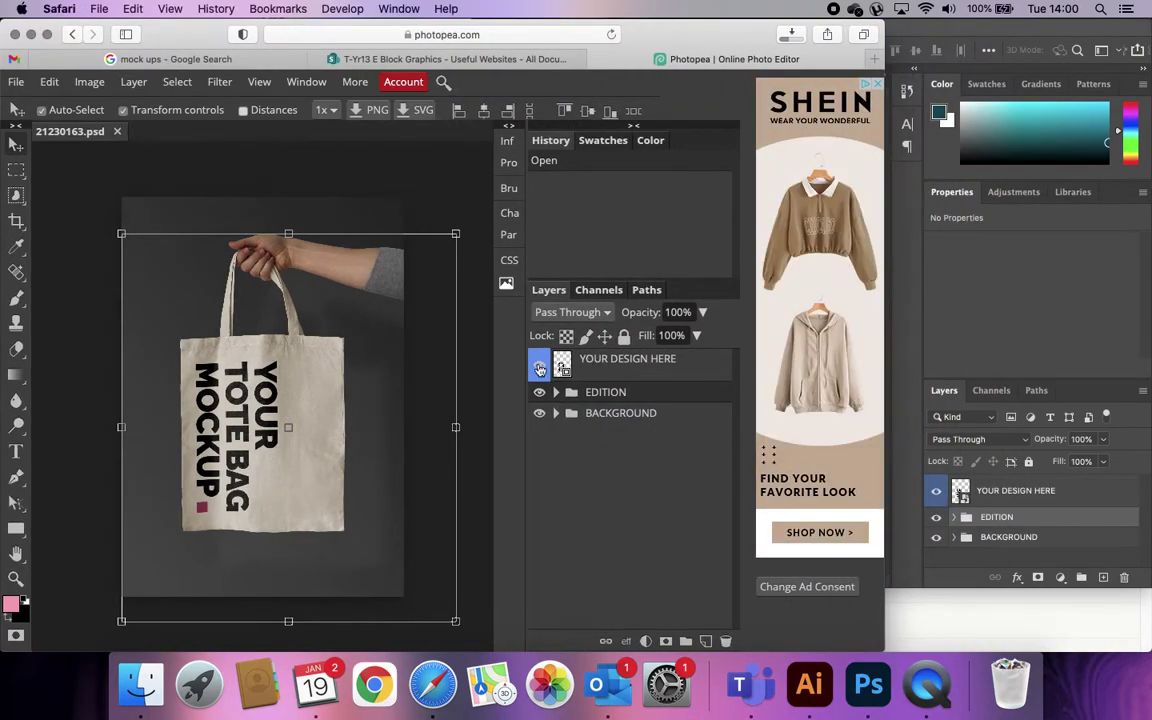
In Photopea, expand the EDITION group, toggle the visibility of its layers to see what each contributes, and collapse it
left_click(556, 392)
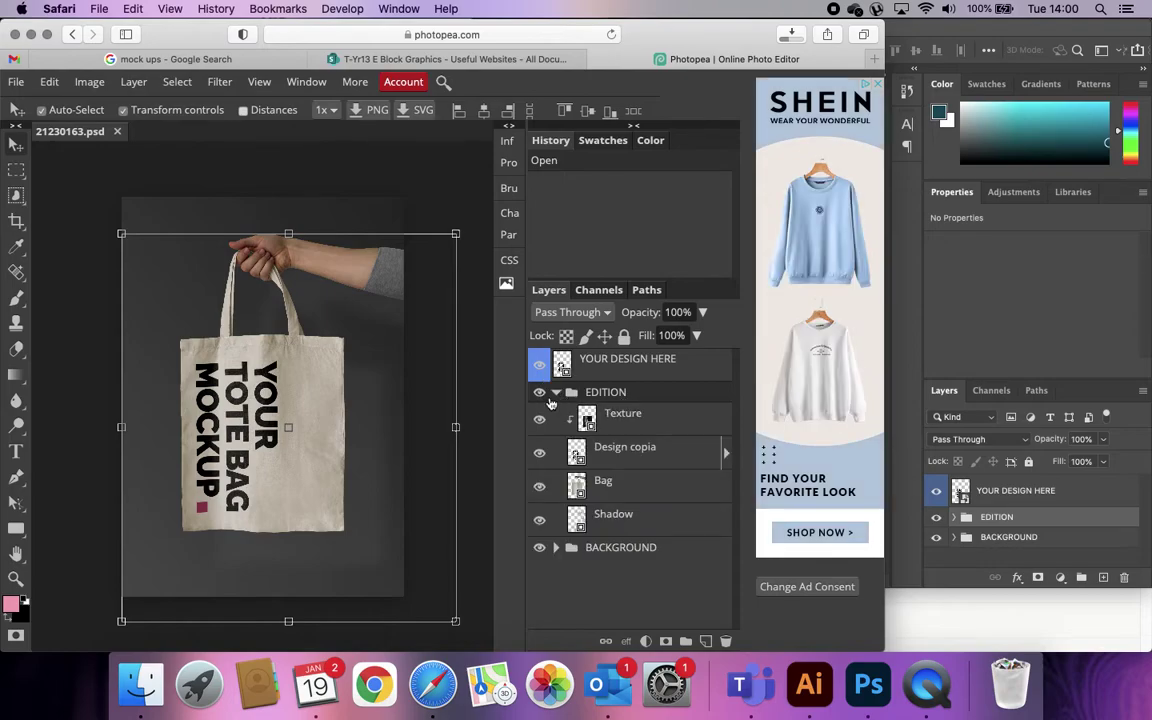
left_click(628, 420)
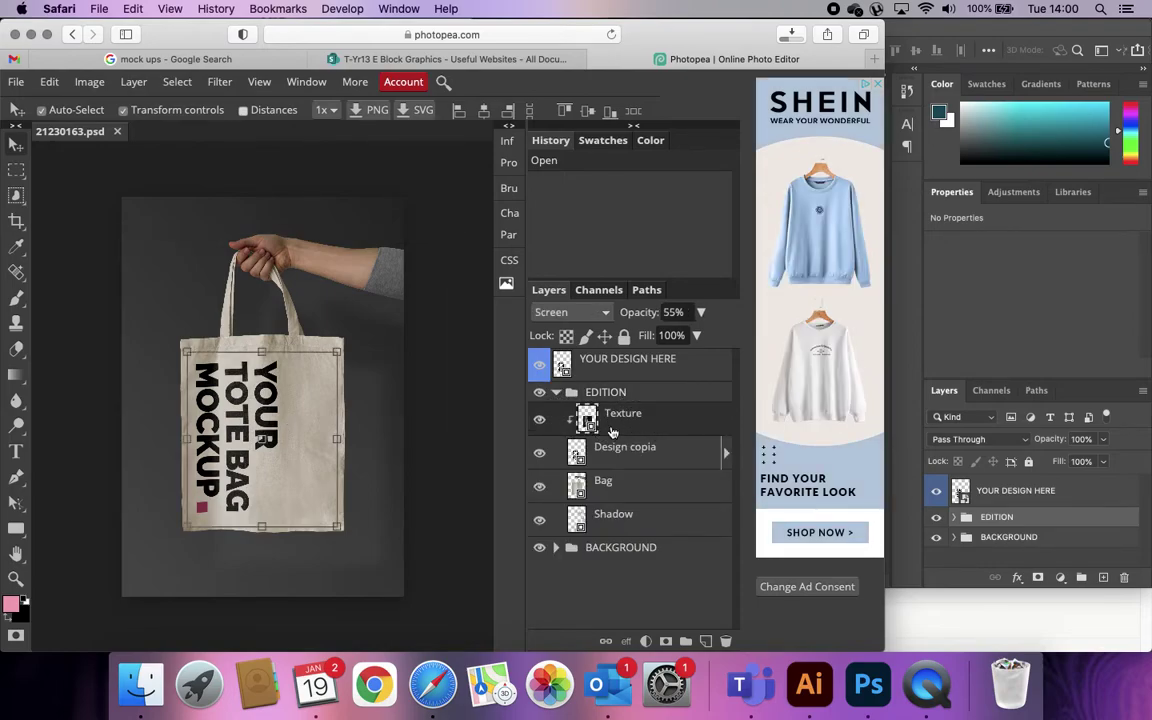
left_click(540, 422)
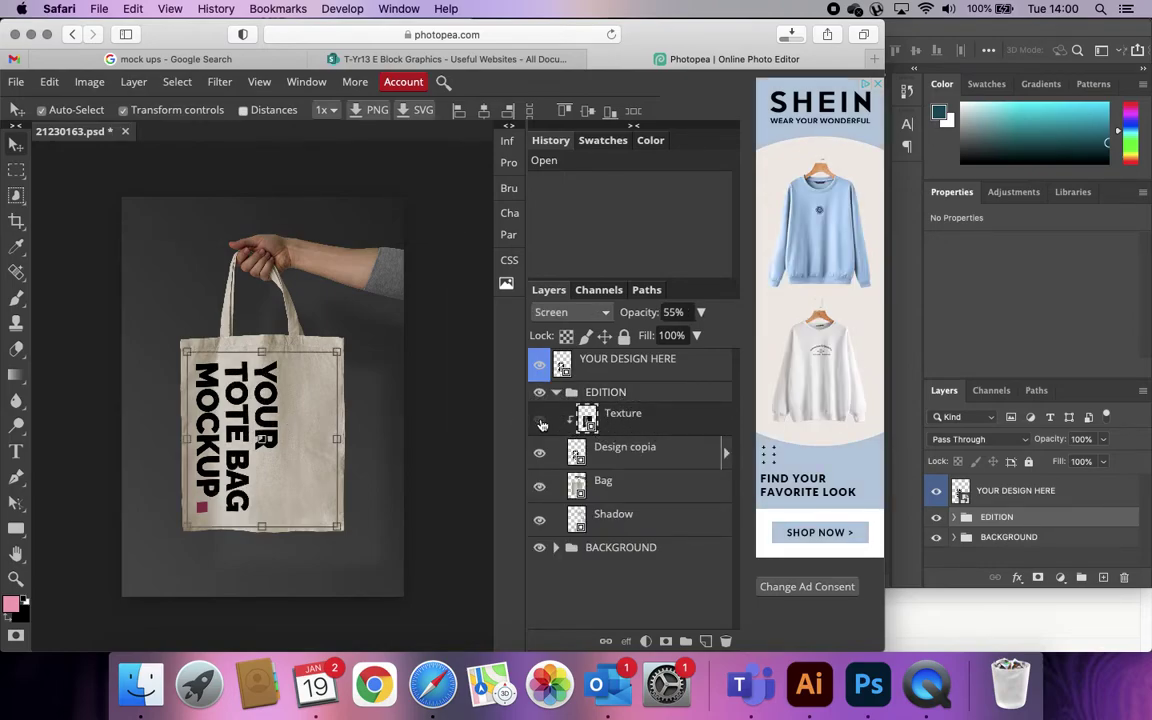
left_click(540, 422)
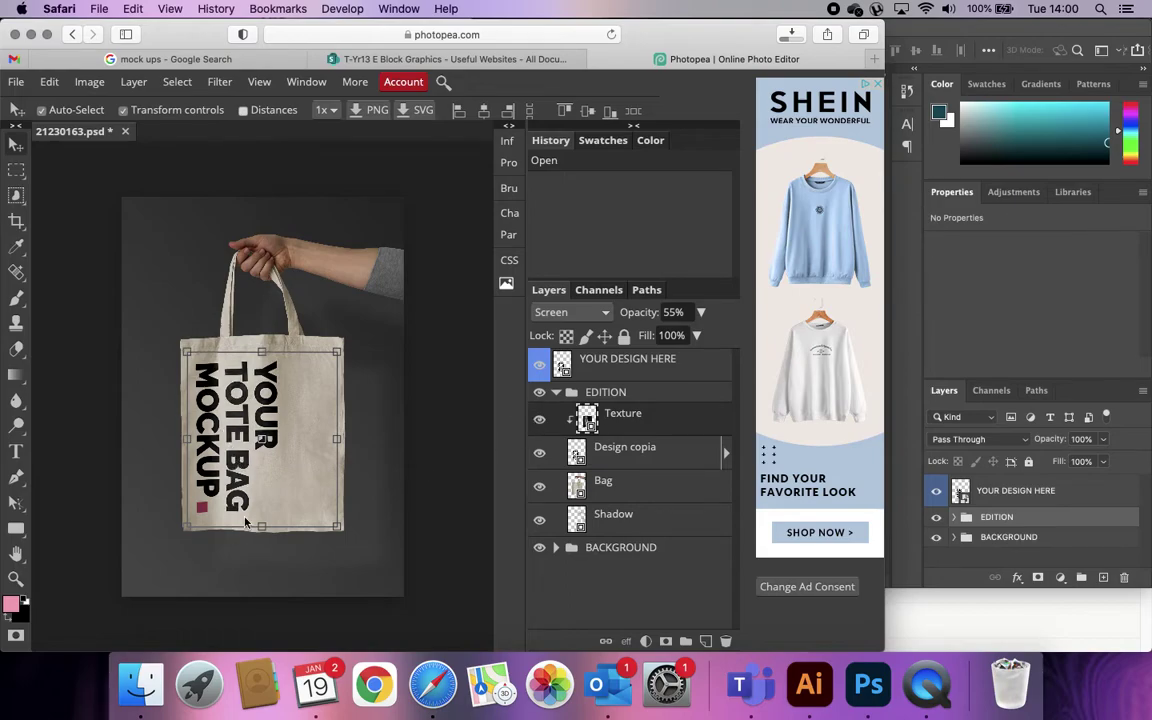
left_click(540, 421)
left_click(540, 453)
left_click(540, 453)
left_click(540, 487)
left_click(540, 487)
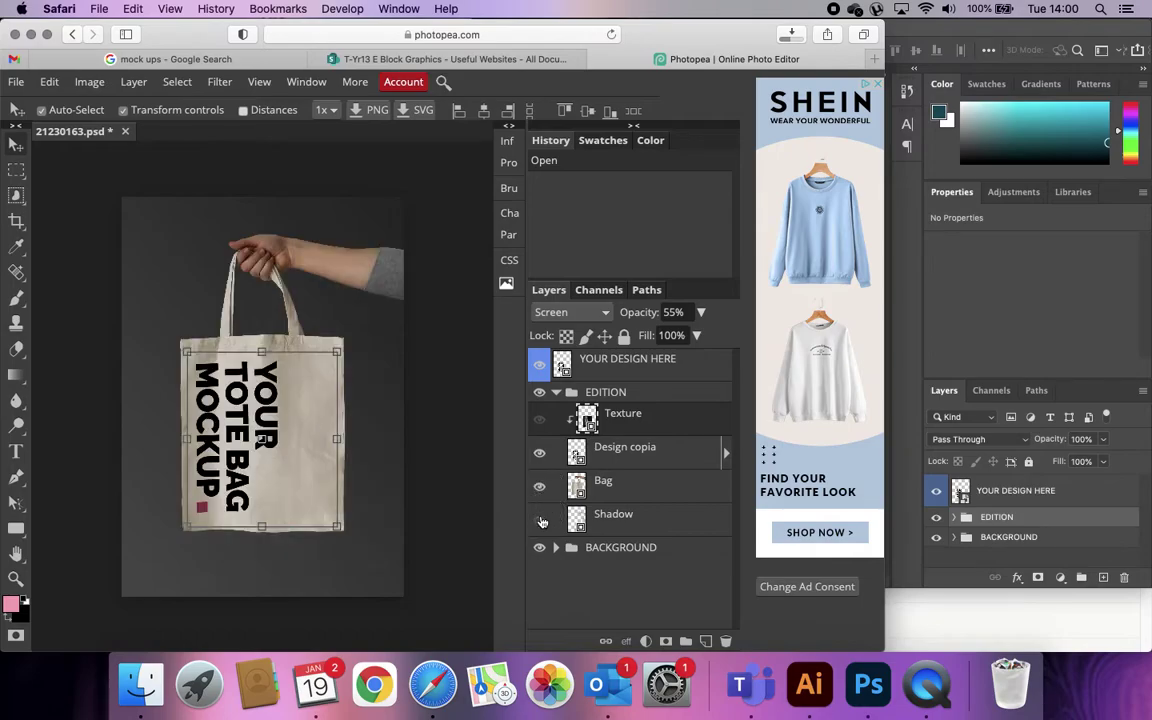
left_click(556, 392)
Toggle the BACKGROUND group's visibility off and on, and briefly expand it to inspect its contents
left_click(540, 413)
left_click(540, 413)
left_click(556, 413)
left_click(541, 415)
left_click(541, 415)
left_click(556, 413)
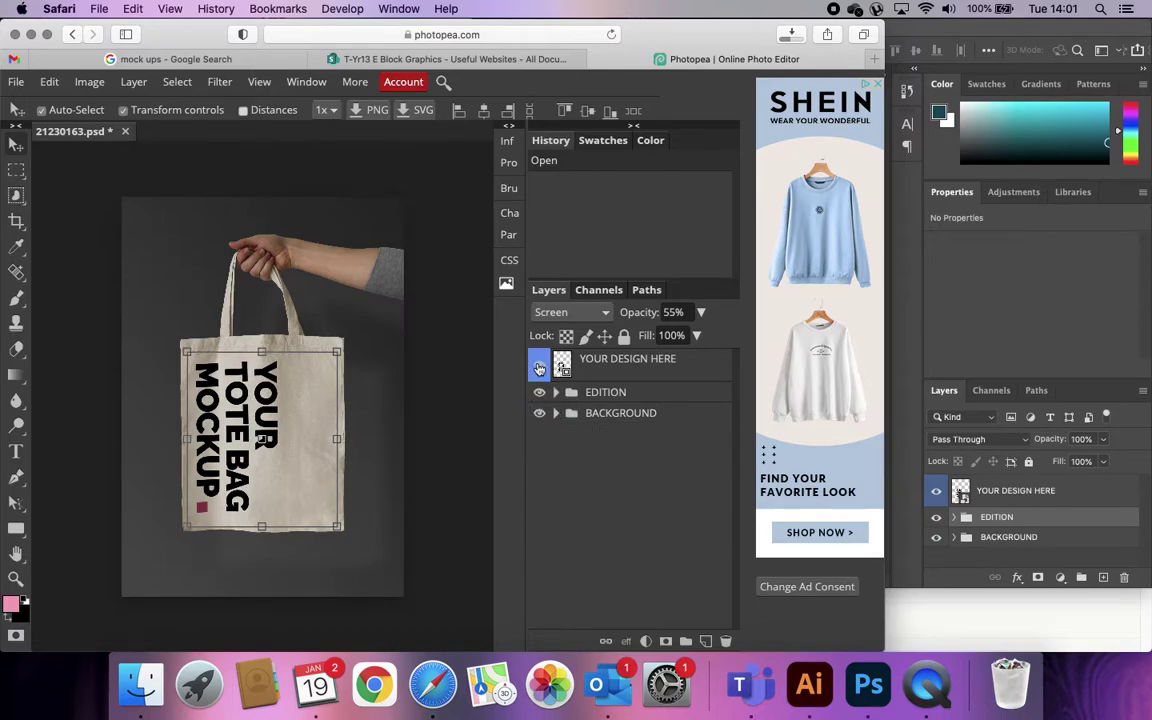
Select the YOUR DESIGN HERE layer in both Photopea and Photoshop to compare it
left_click(653, 366)
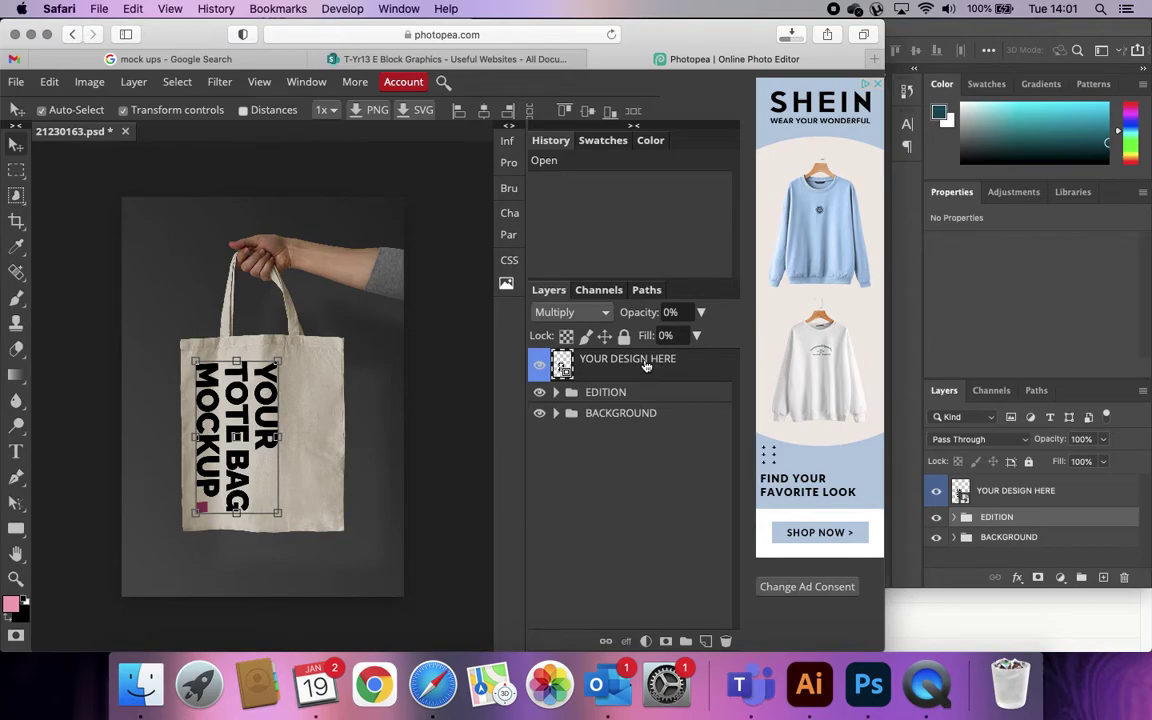
left_click(1020, 500)
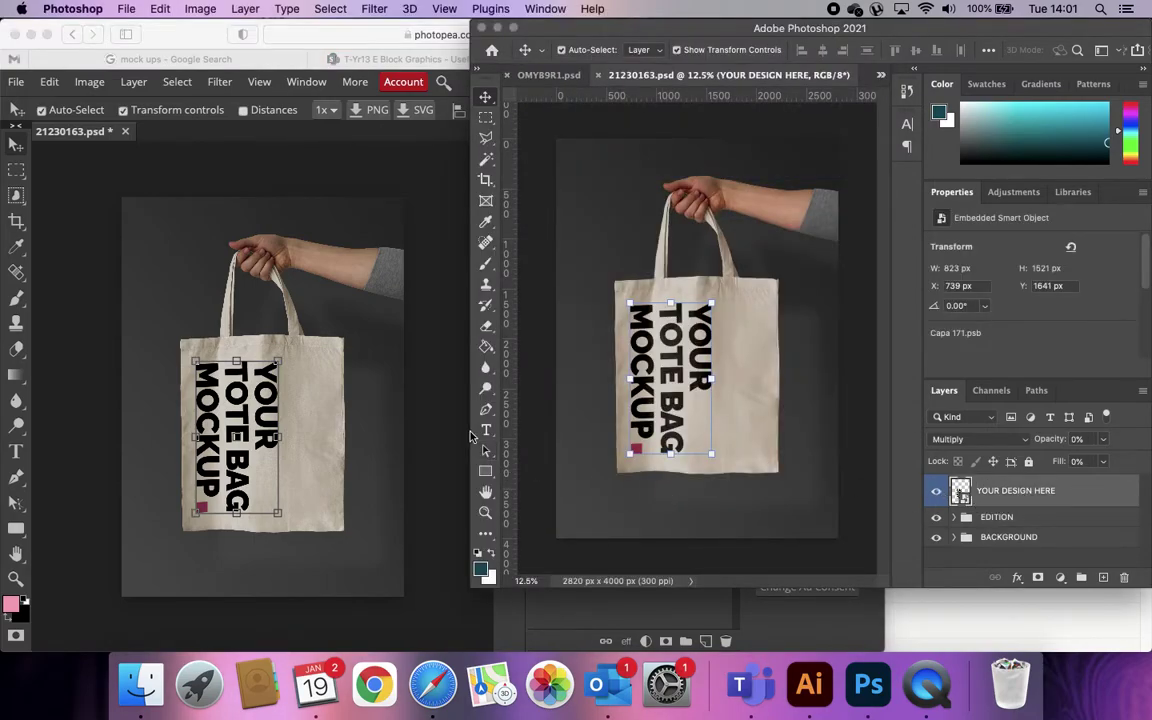
left_click(425, 395)
left_click(538, 370)
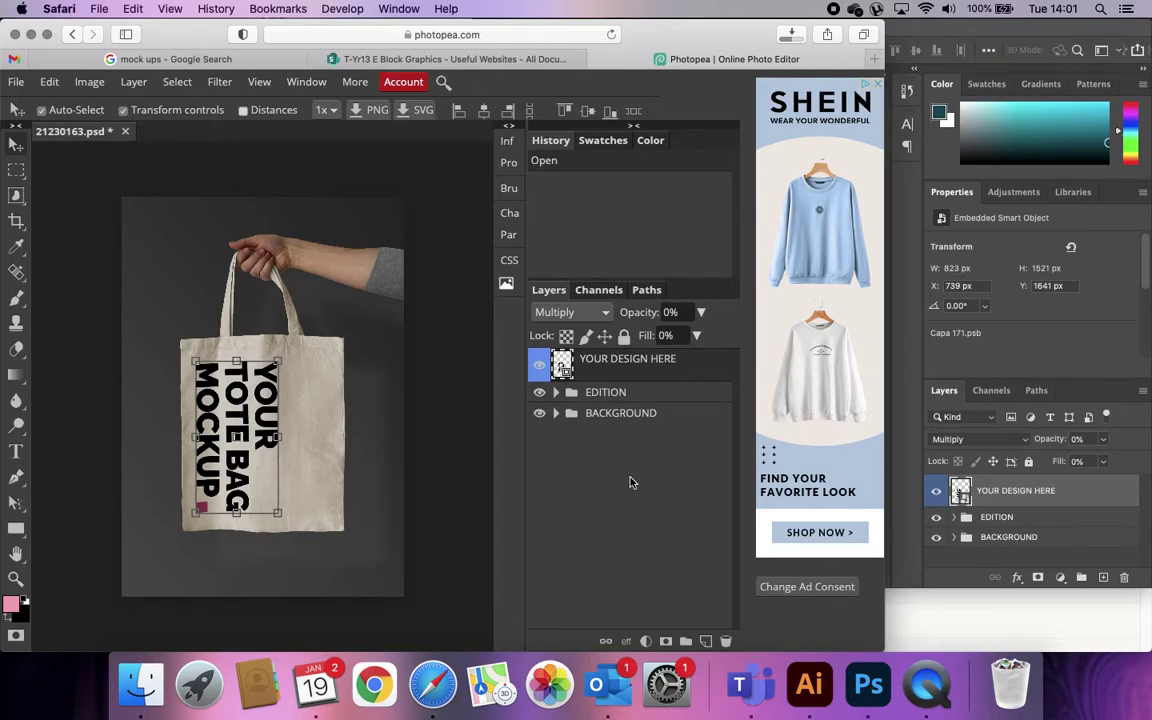
Switch to Photoshop and widen its window across the full width of the screen
left_click(910, 438)
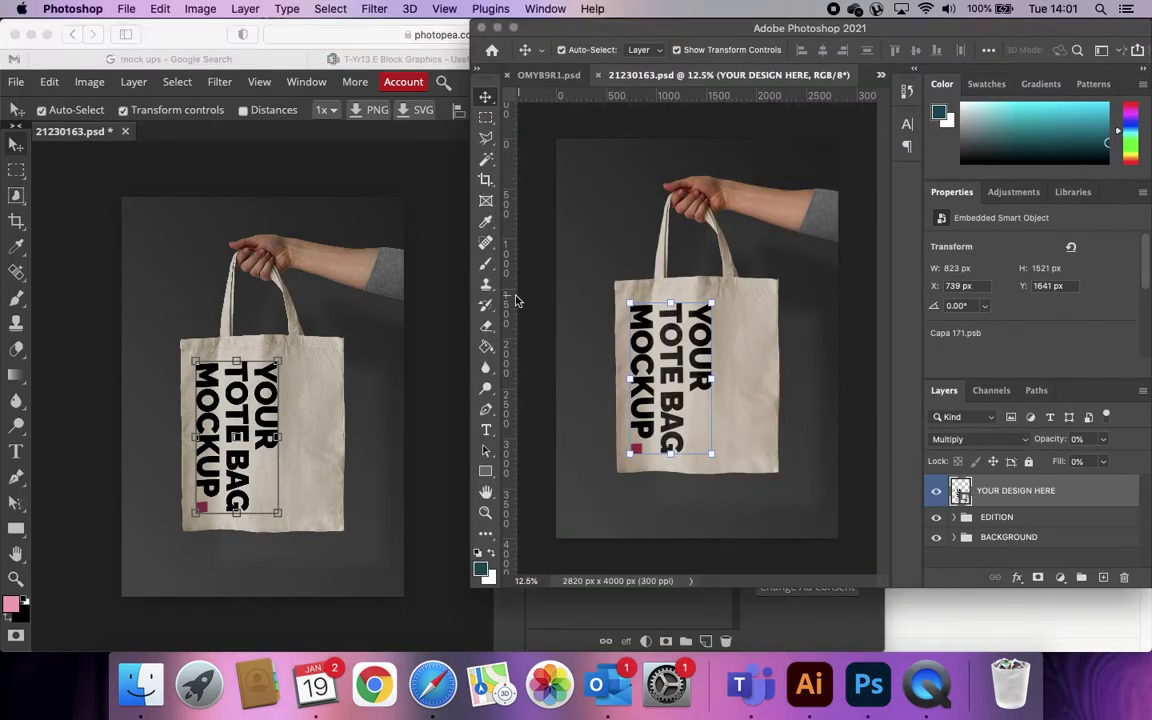
left_click(486, 304)
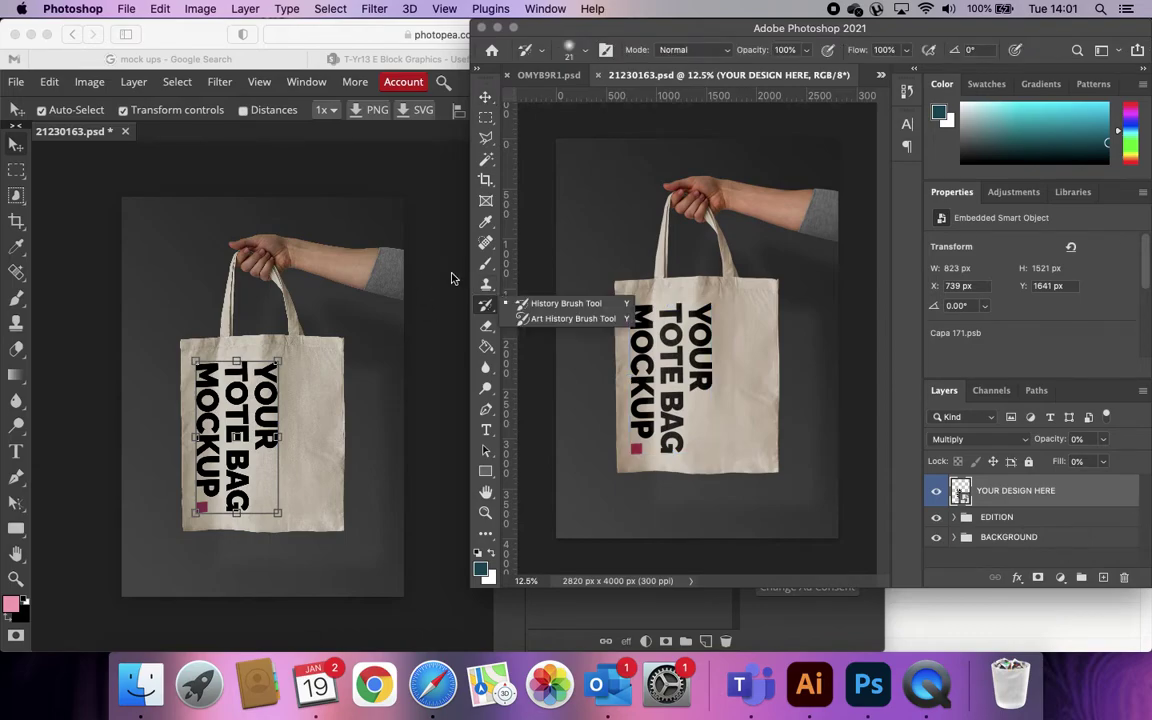
left_click(451, 278)
key("super+Tab")
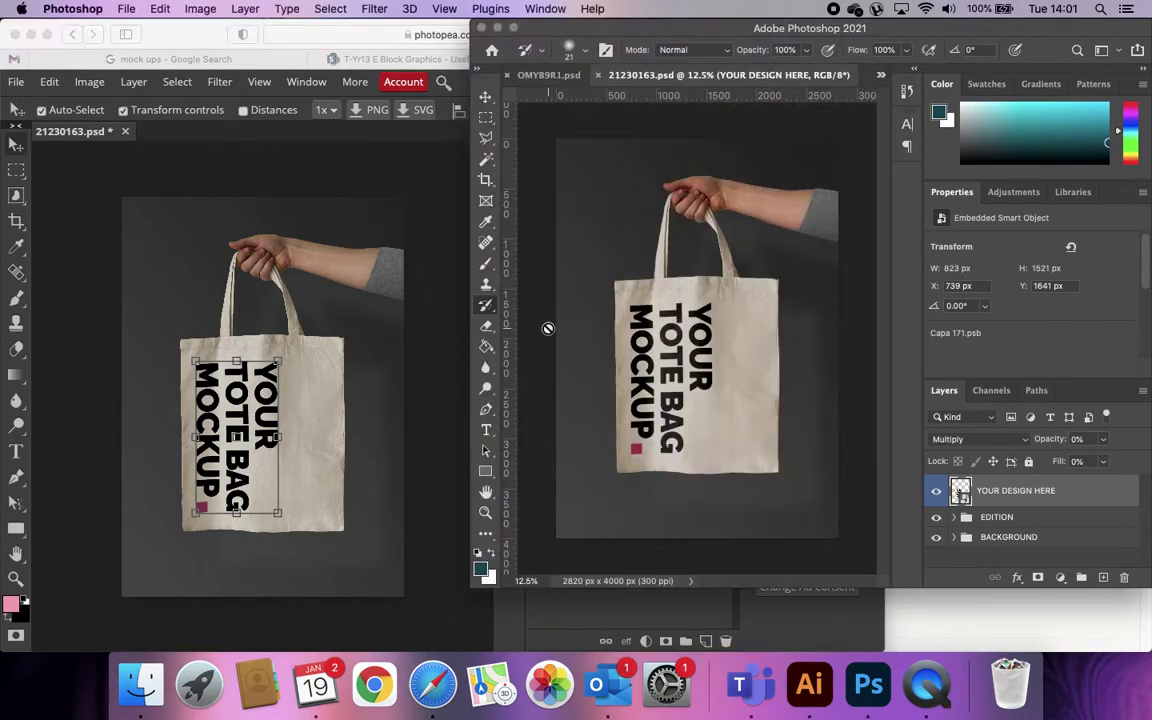
double_click(471, 287)
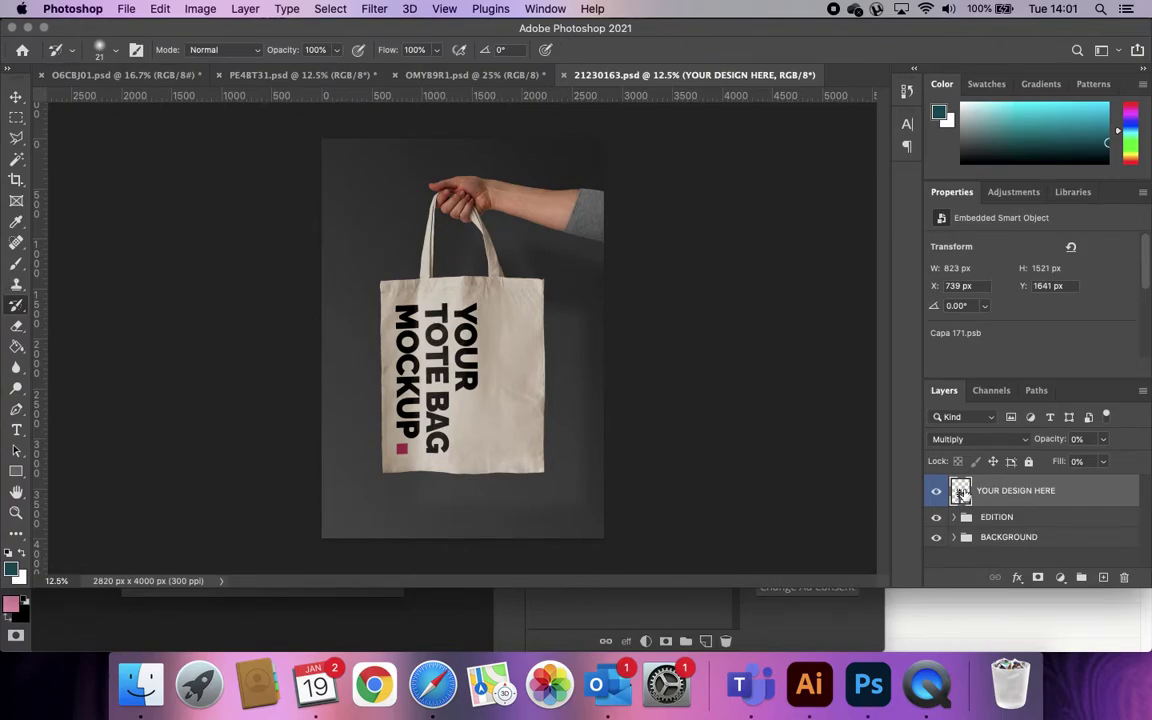
double_click(1087, 491)
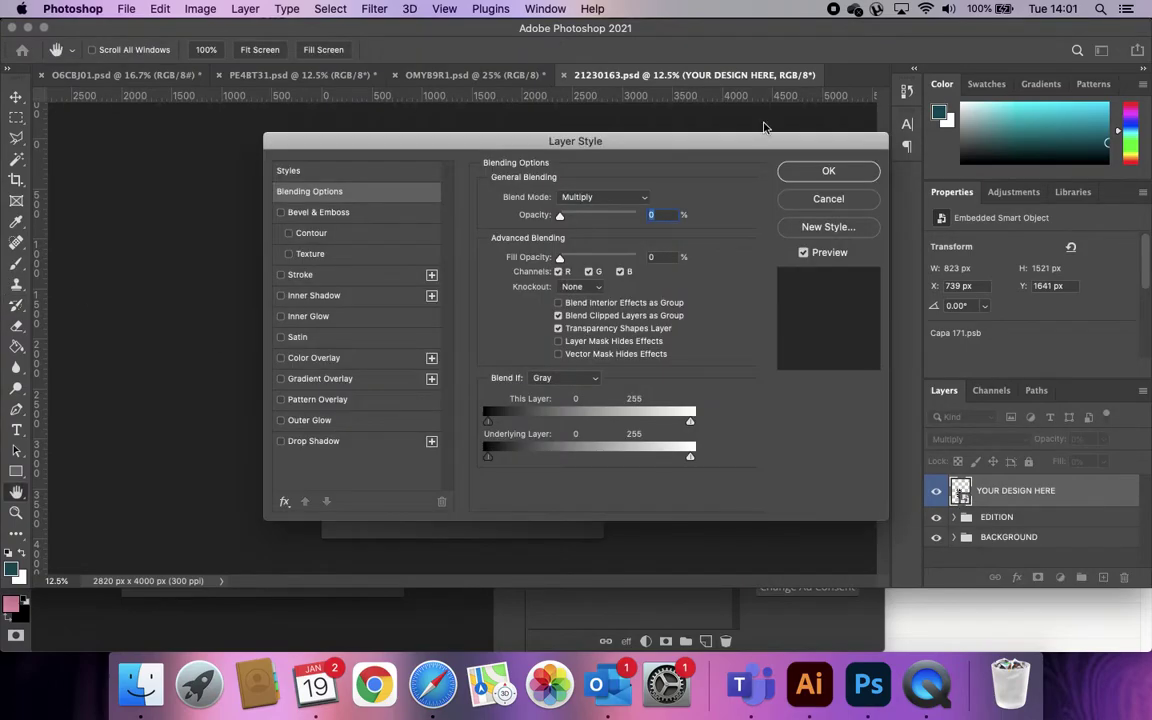
left_click(815, 198)
double_click(1011, 491)
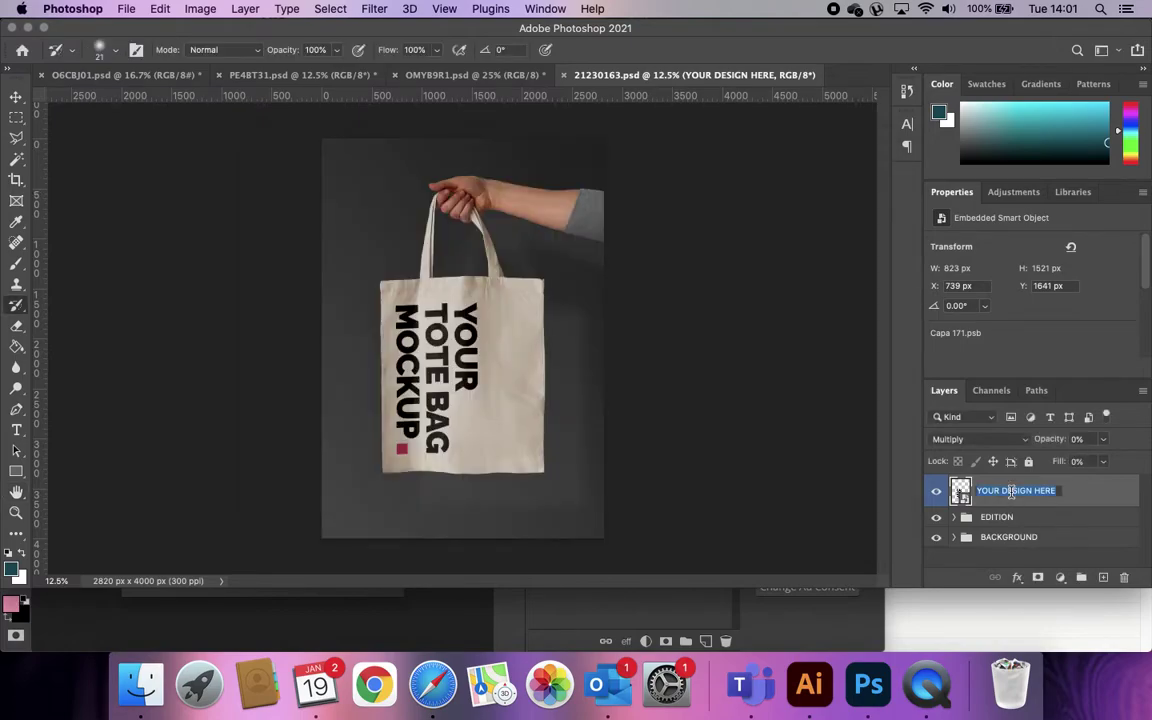
left_click(943, 496)
left_click(940, 492)
Open the contents of the YOUR DESIGN HERE smart object and compare them with the main mockup document
double_click(960, 491)
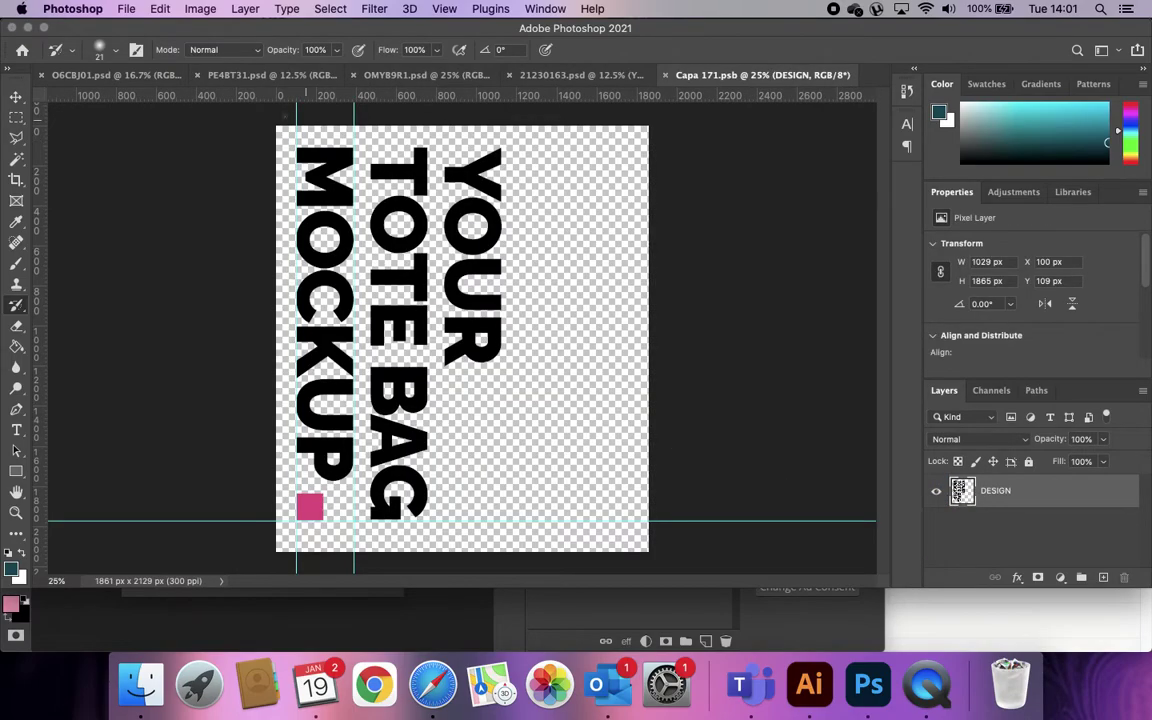
left_click(580, 75)
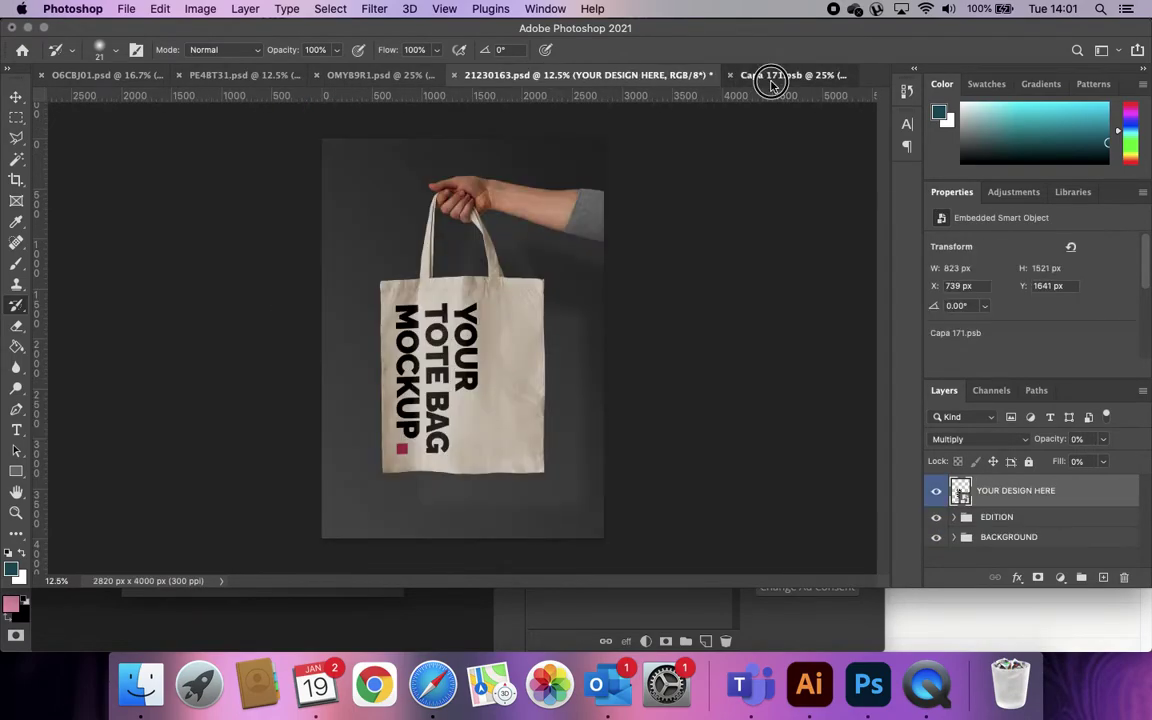
left_click(772, 76)
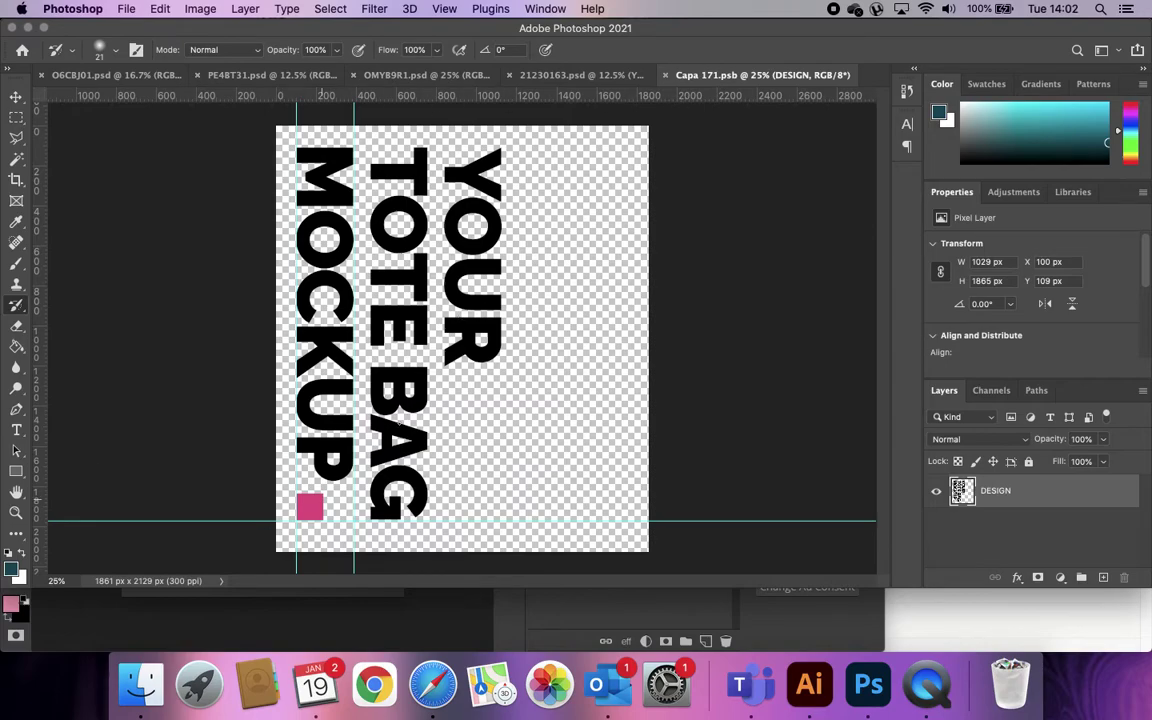
Add a new blank layer to the smart object document and delete the DESIGN layer
key("v")
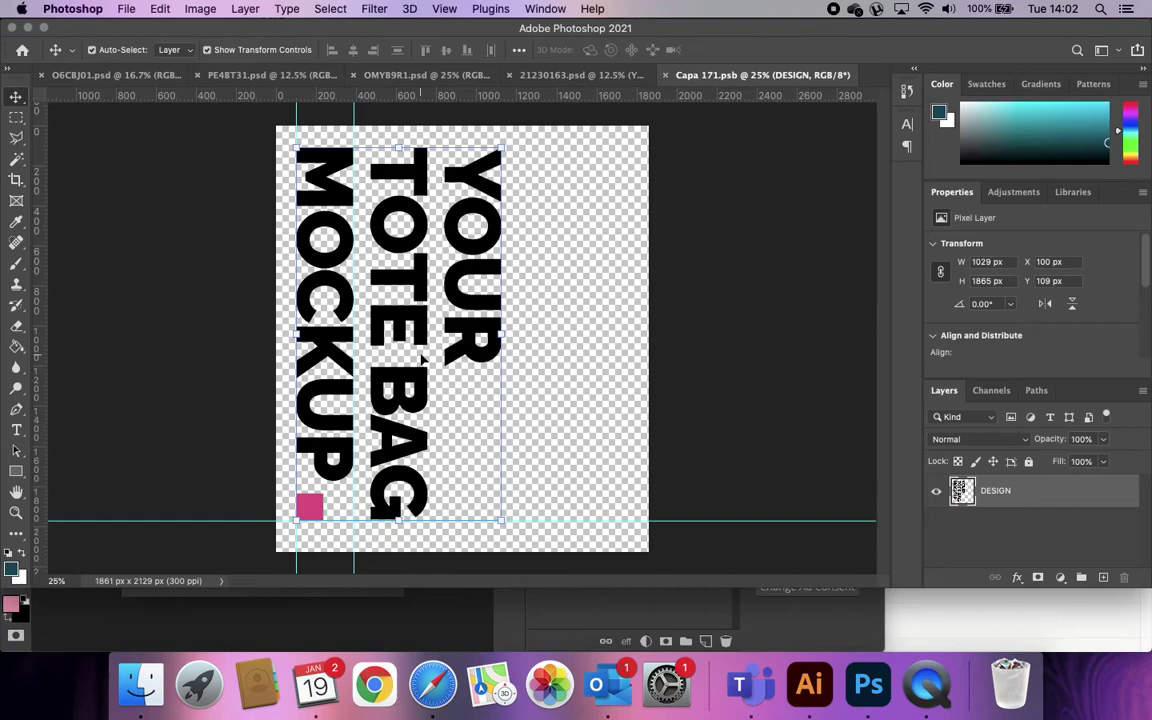
key("super+shift+alt+n")
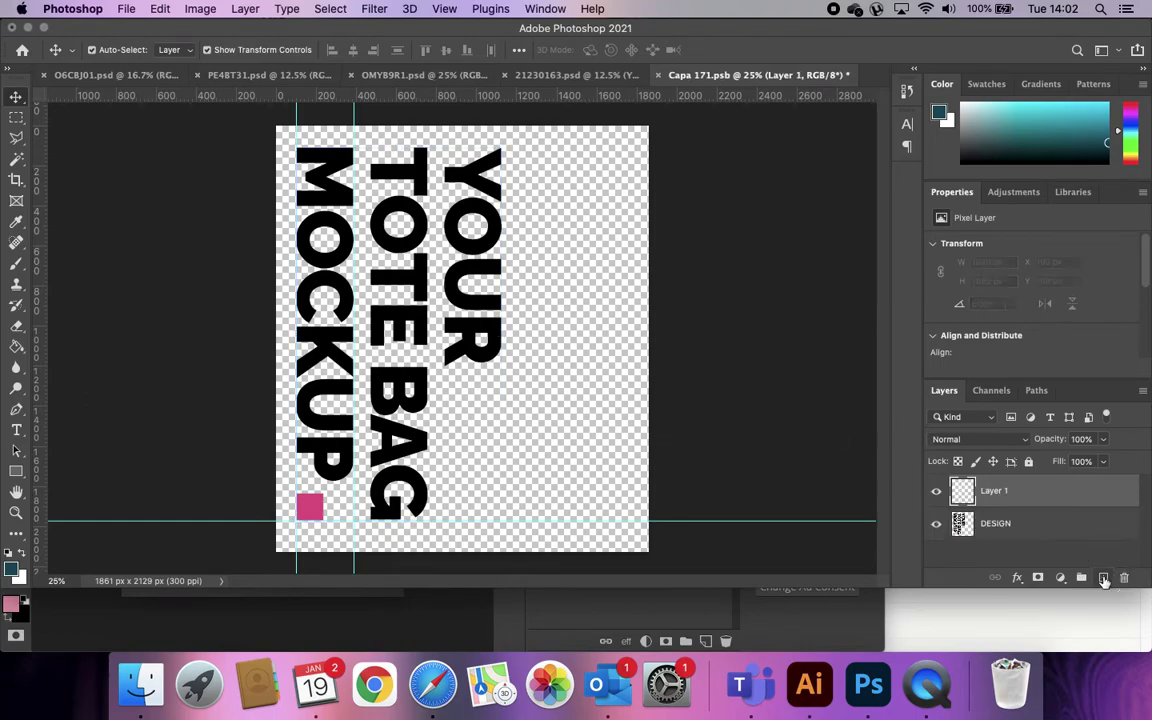
left_click_drag(995, 522, 1123, 577)
Find Scan.jpg in the Desktop folder in Finder, then return to the empty smart object document in Photoshop
left_click(141, 684)
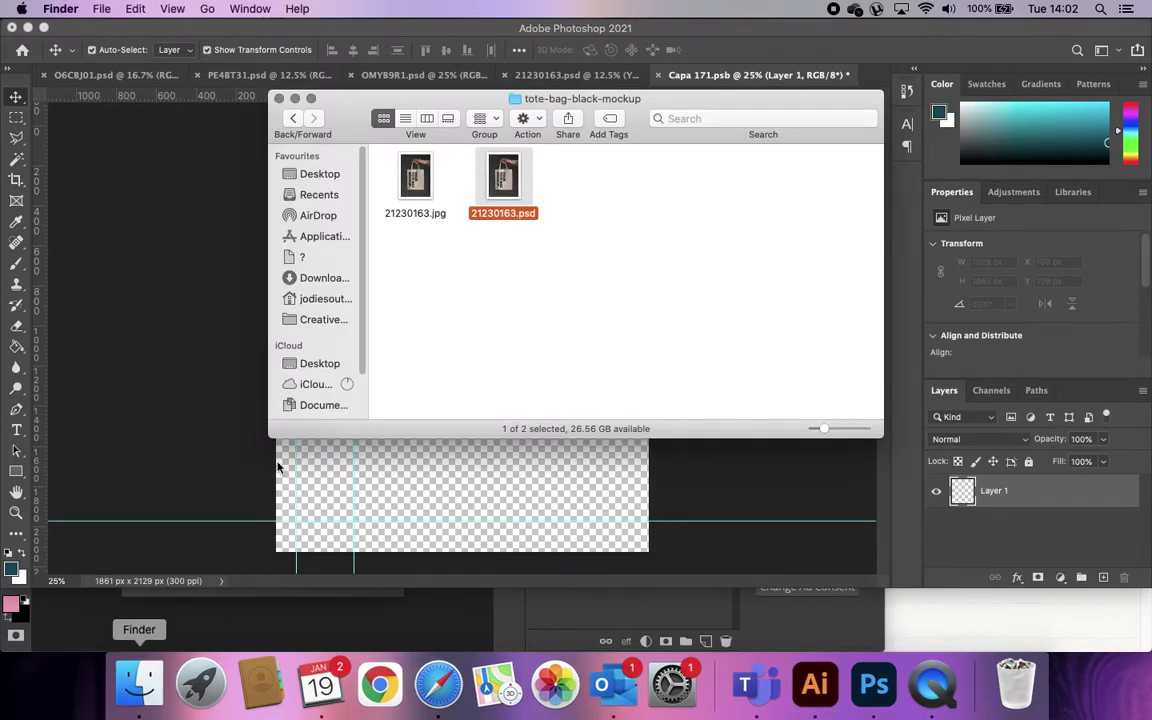
left_click(290, 176)
scroll(579, 317, "right", 5)
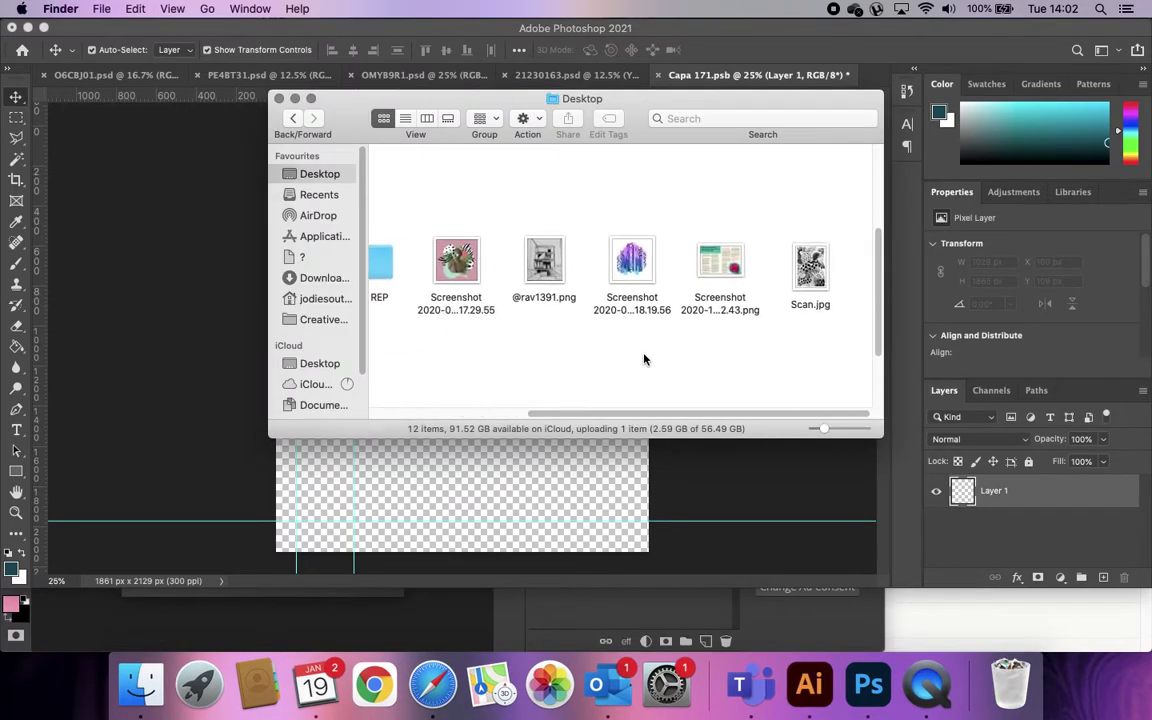
left_click(821, 260)
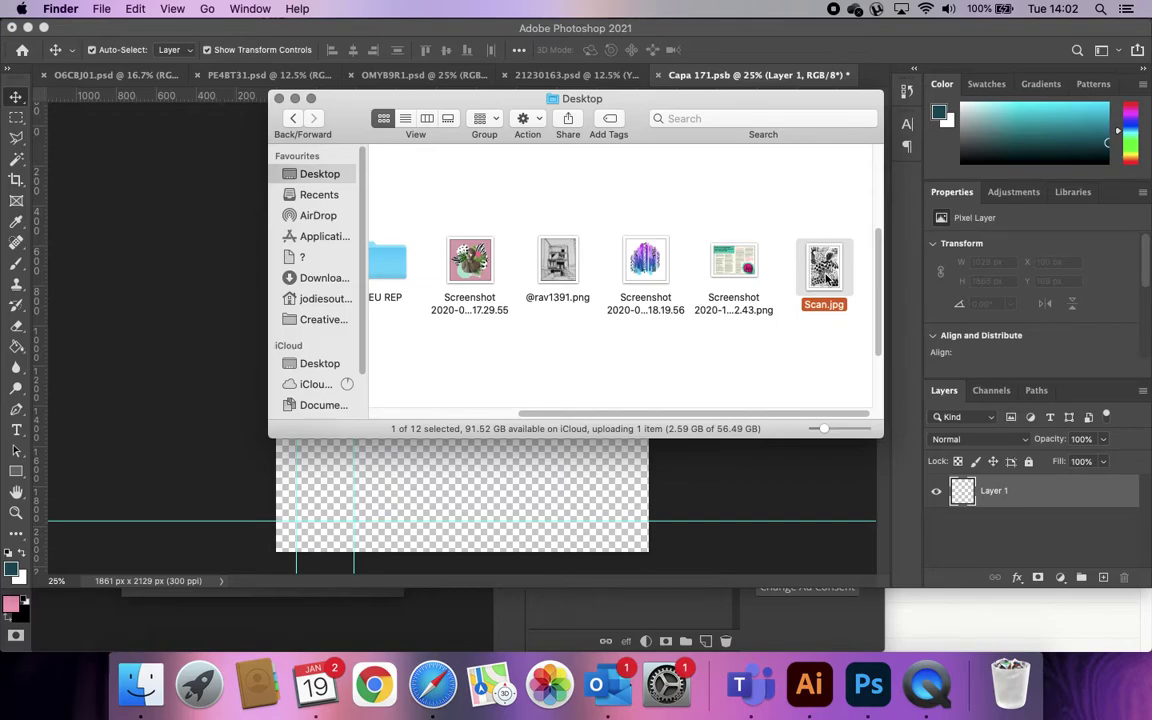
left_click(162, 340)
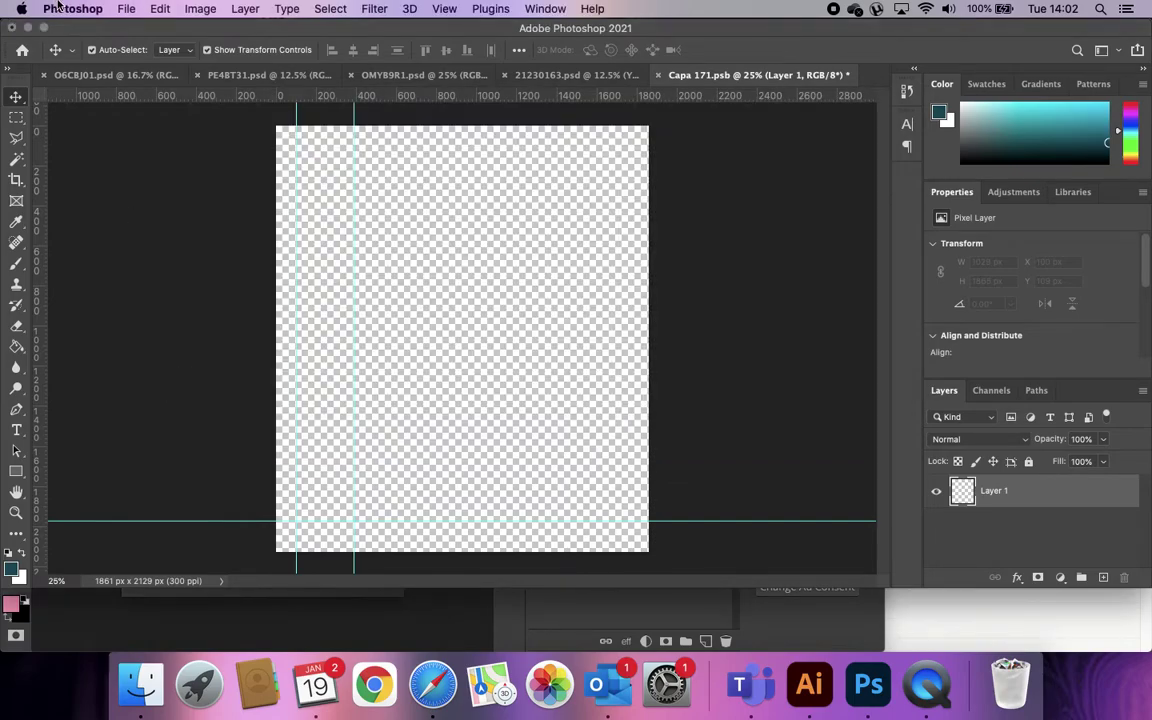
Look through the export format options in Photoshop and in Photopea, and return to the empty smart object document in Photoshop
left_click(140, 10)
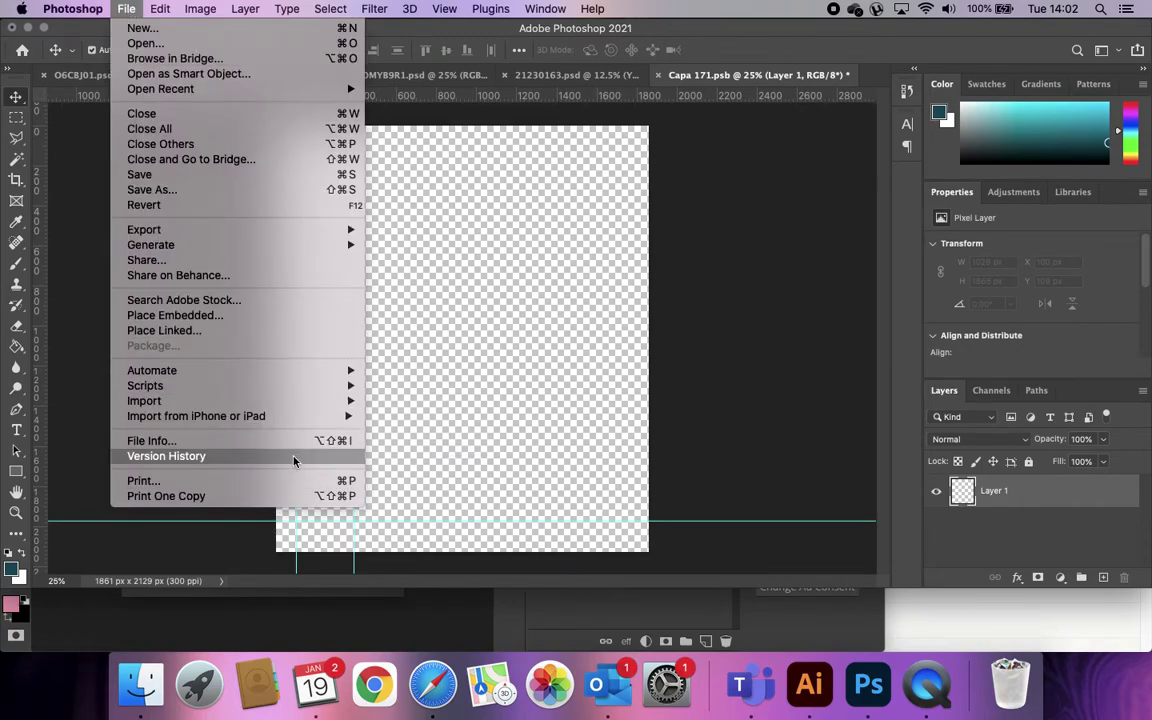
mouse_move(330, 229)
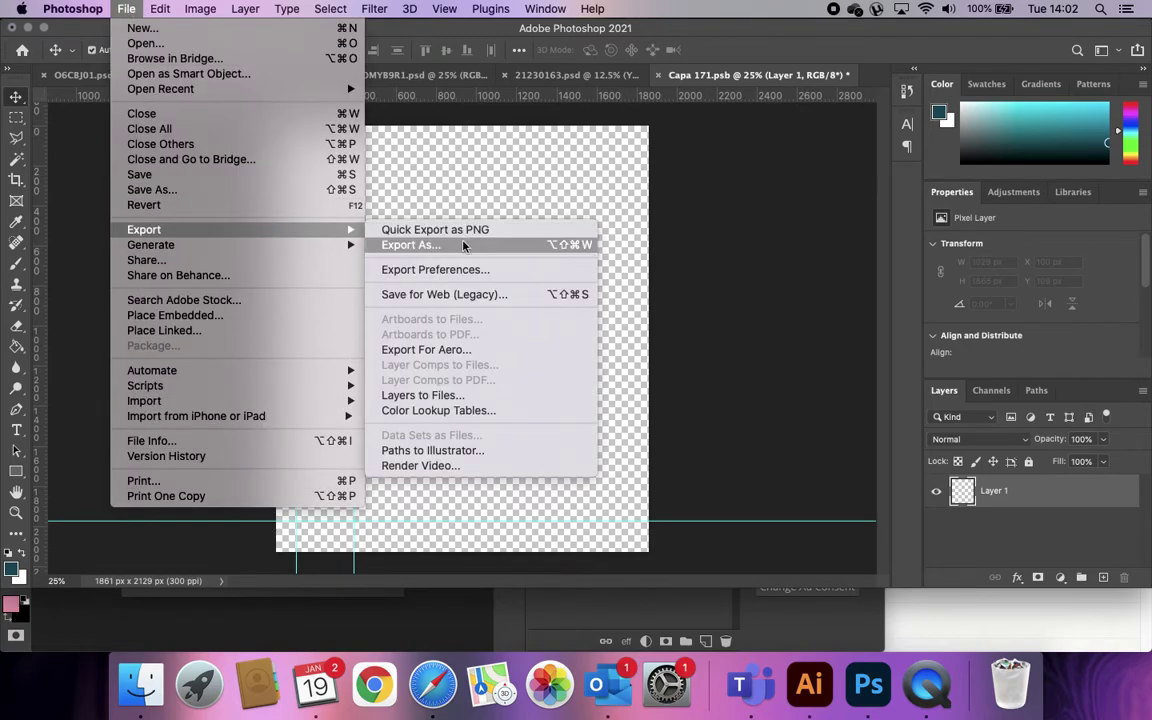
left_click(460, 607)
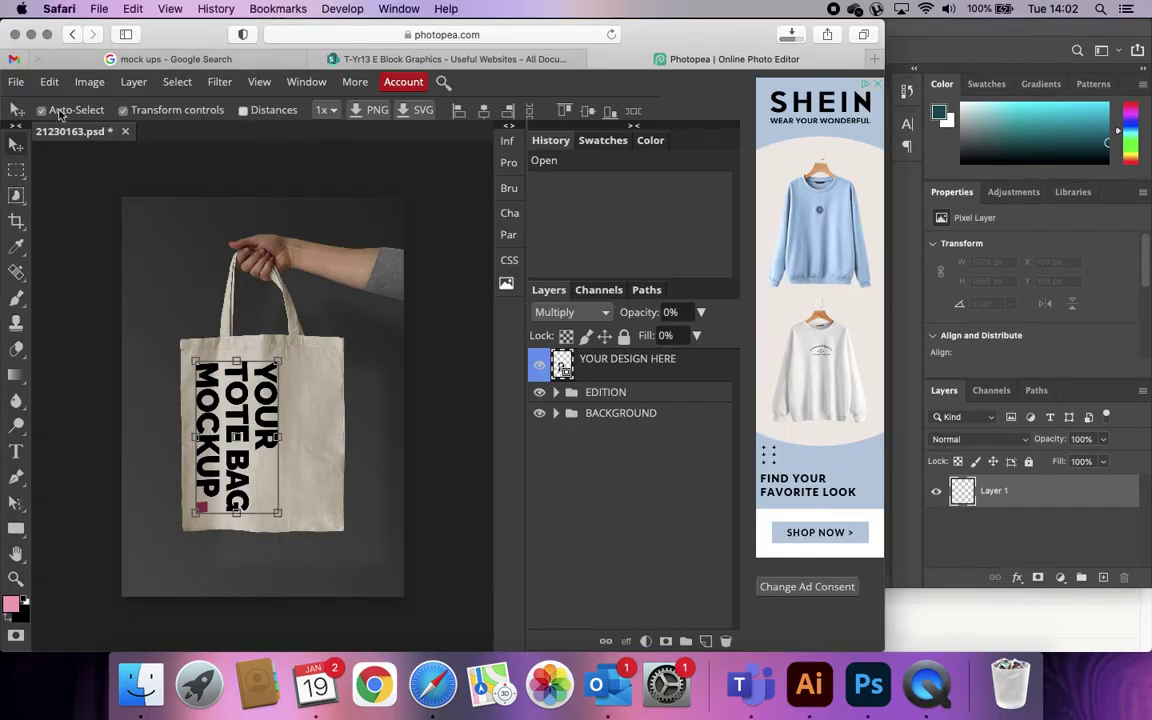
left_click(16, 81)
mouse_move(100, 316)
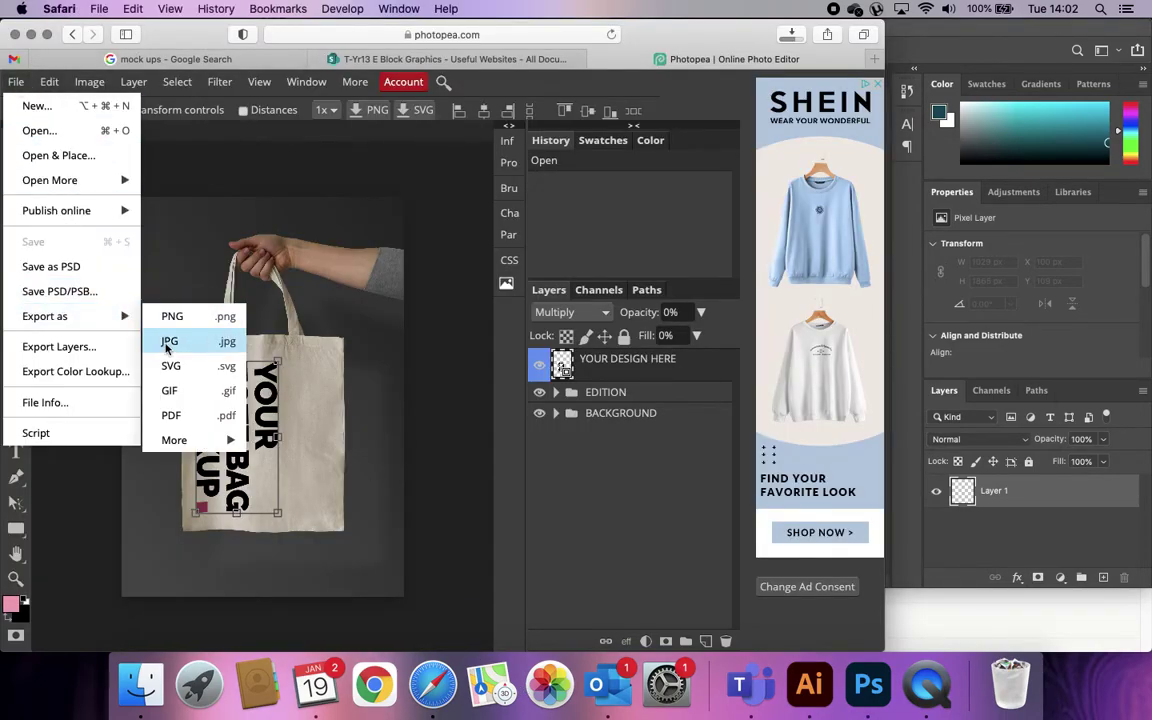
left_click(925, 303)
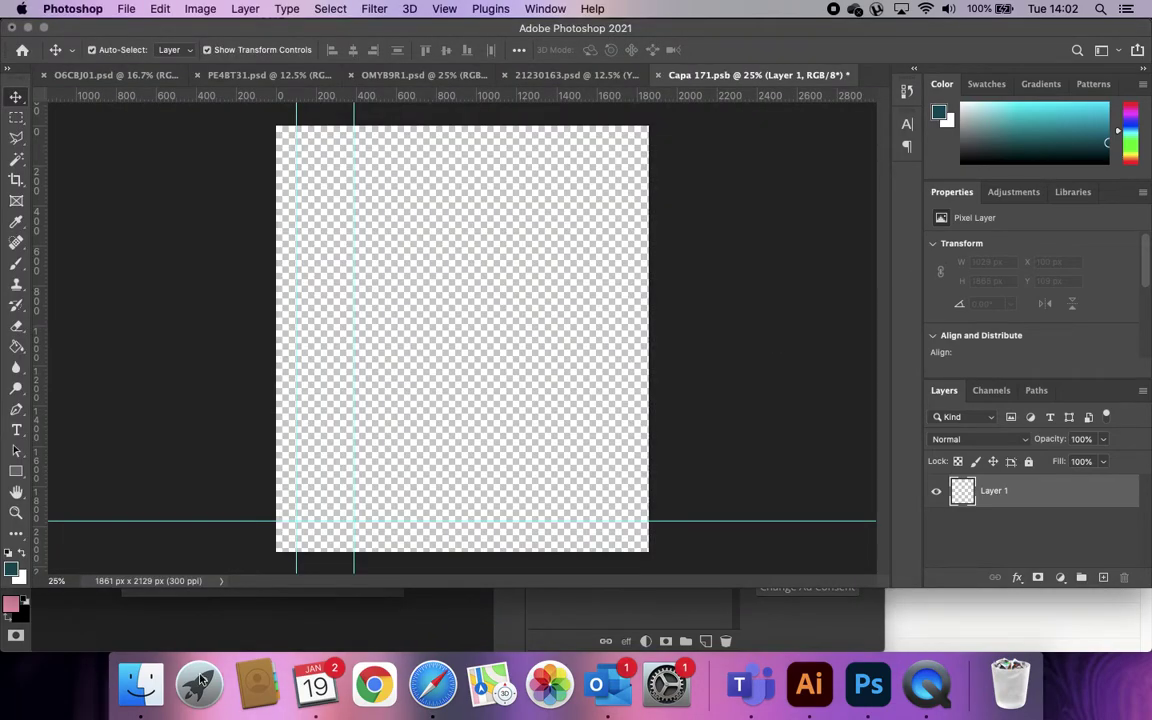
Place Scan.jpg from the Desktop folder into the smart object document and stretch it to 171.30% width and 150.18% height
left_click(140, 685)
left_click_drag(820, 268, 500, 445)
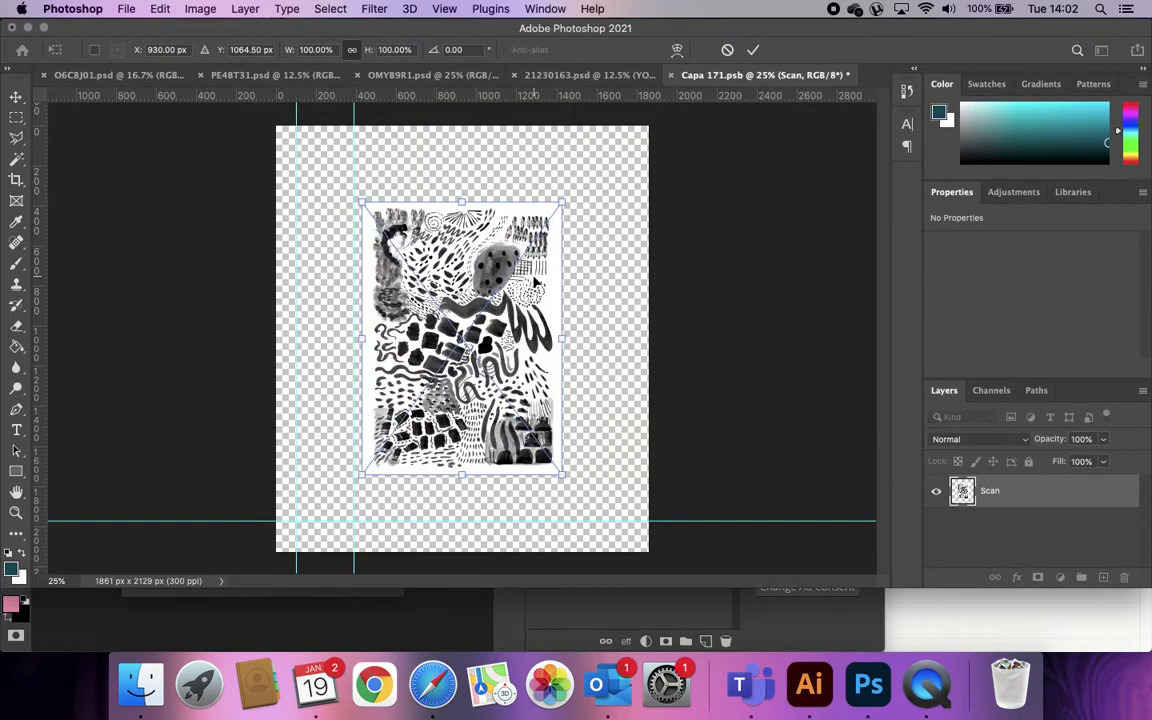
key("Return")
left_click_drag(563, 205, 638, 142)
left_click_drag(366, 307, 296, 309)
left_click_drag(472, 478, 458, 530)
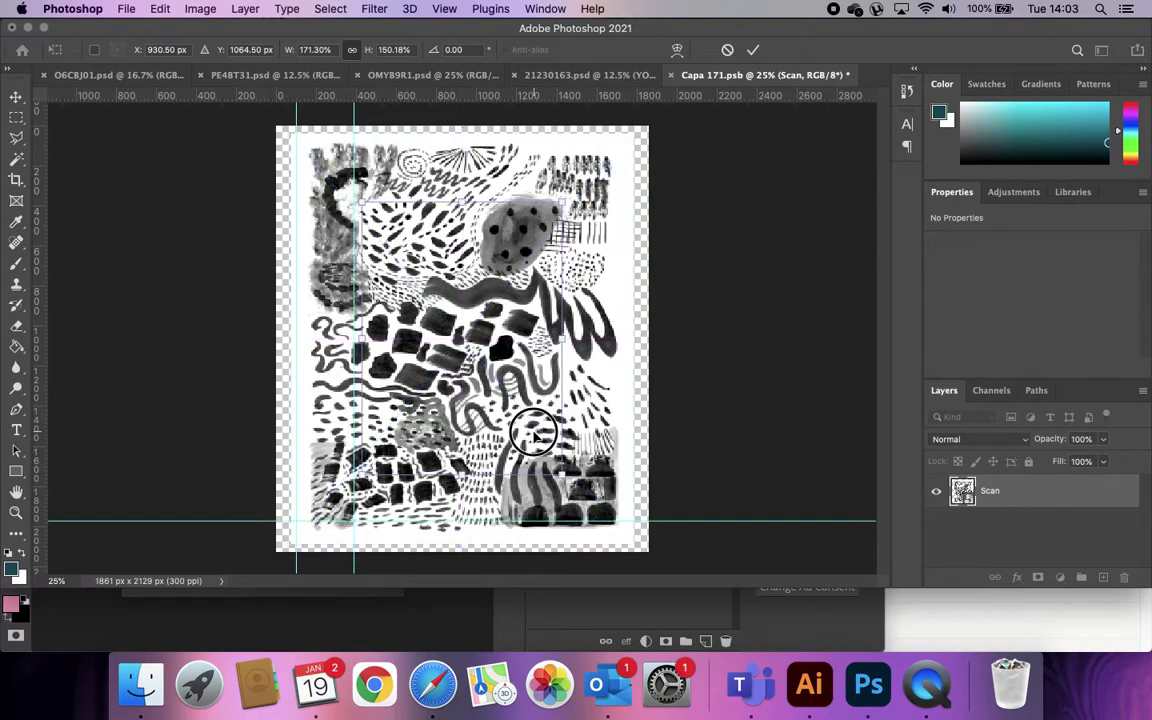
double_click(533, 432)
left_click(660, 302)
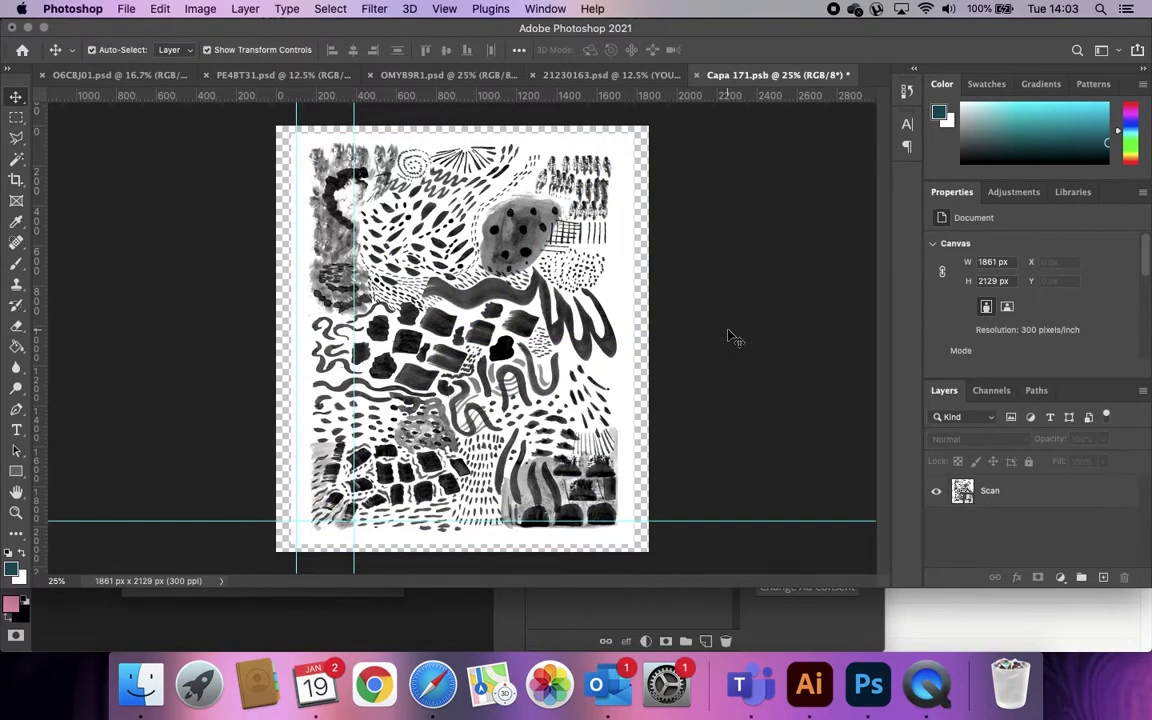
left_click(582, 316)
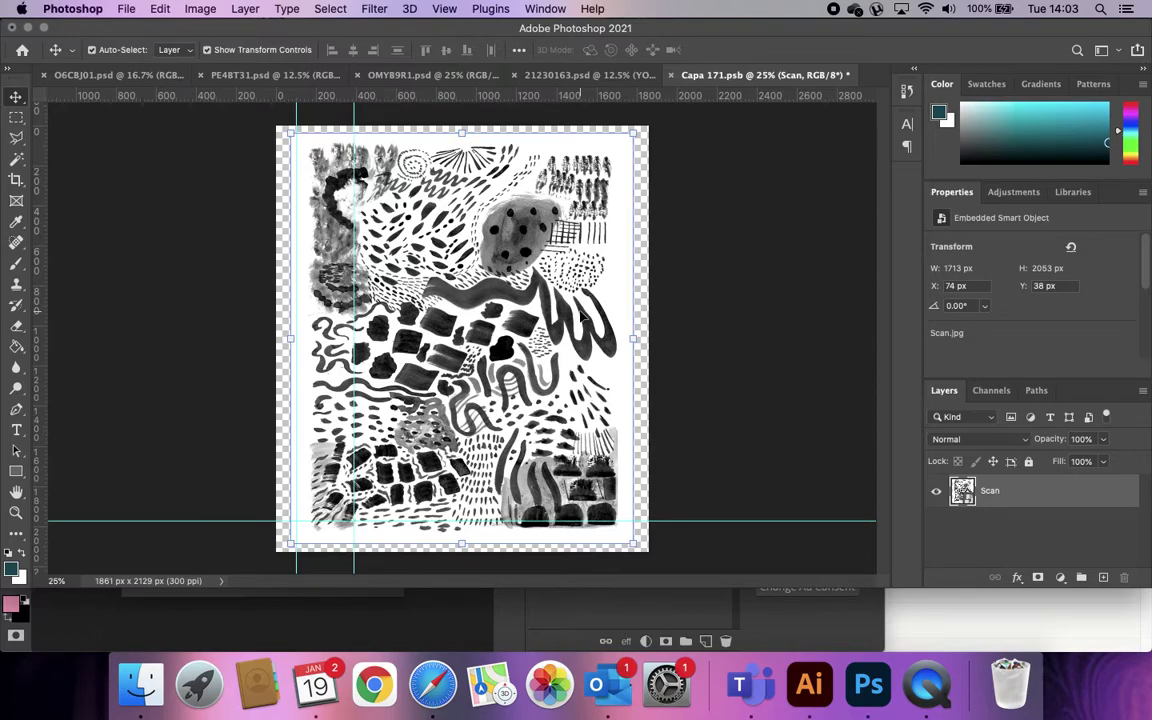
left_click(676, 270)
left_click(478, 248)
left_click(751, 275)
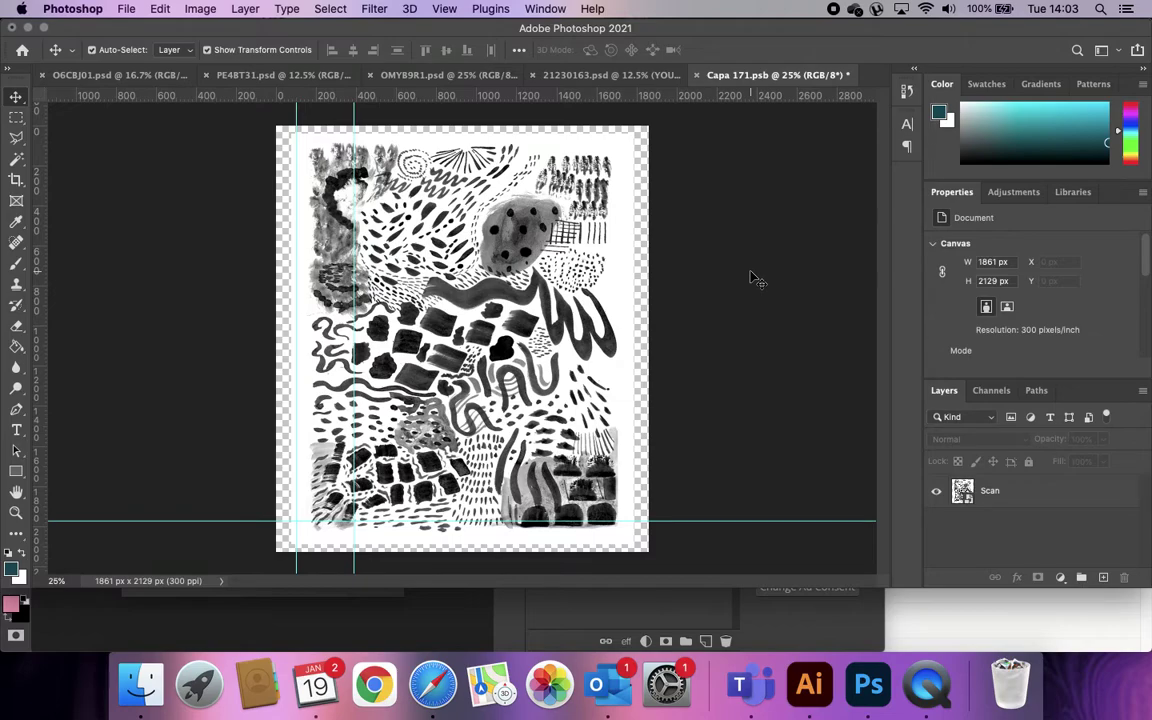
left_click(752, 238)
Apply a Hue/Saturation adjustment to the Scan layer with Colorize enabled and Lightness set to +12
left_click(453, 248)
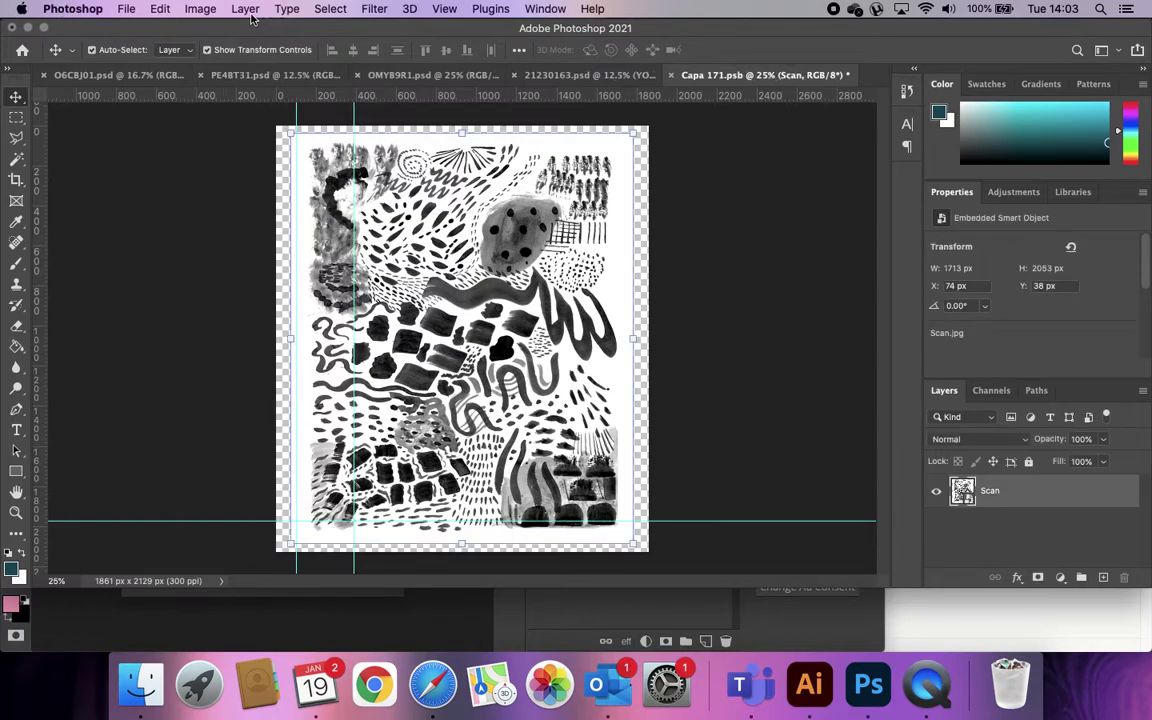
left_click(201, 10)
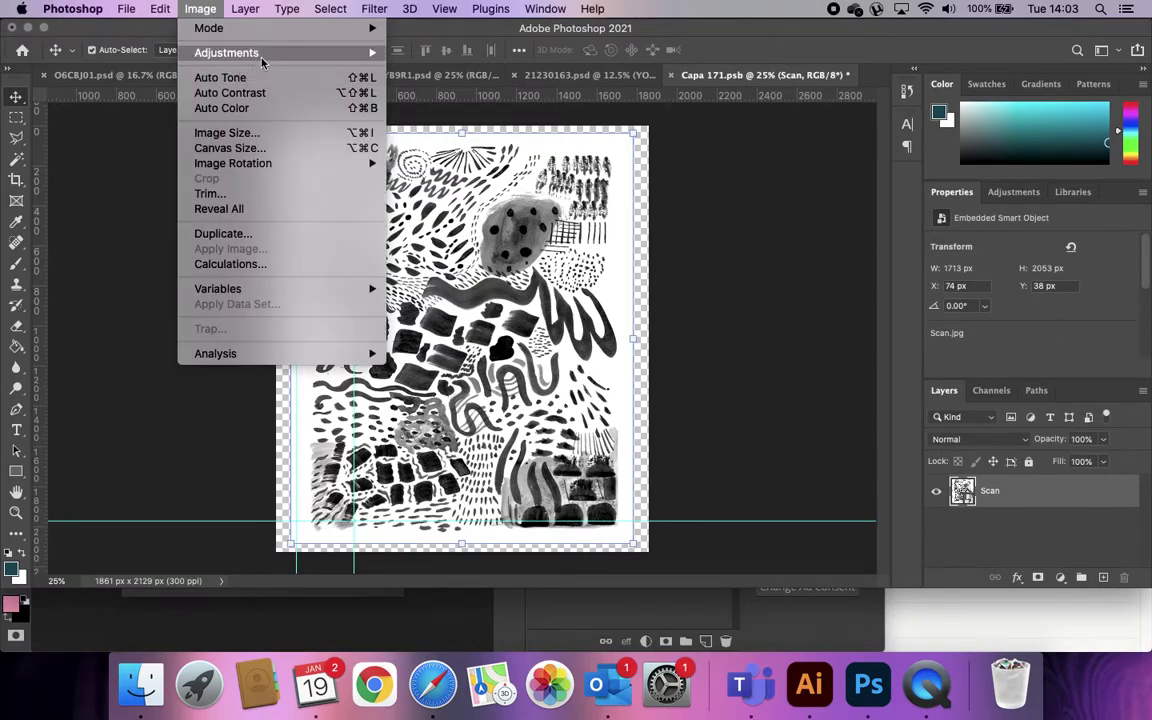
mouse_move(236, 53)
left_click(460, 139)
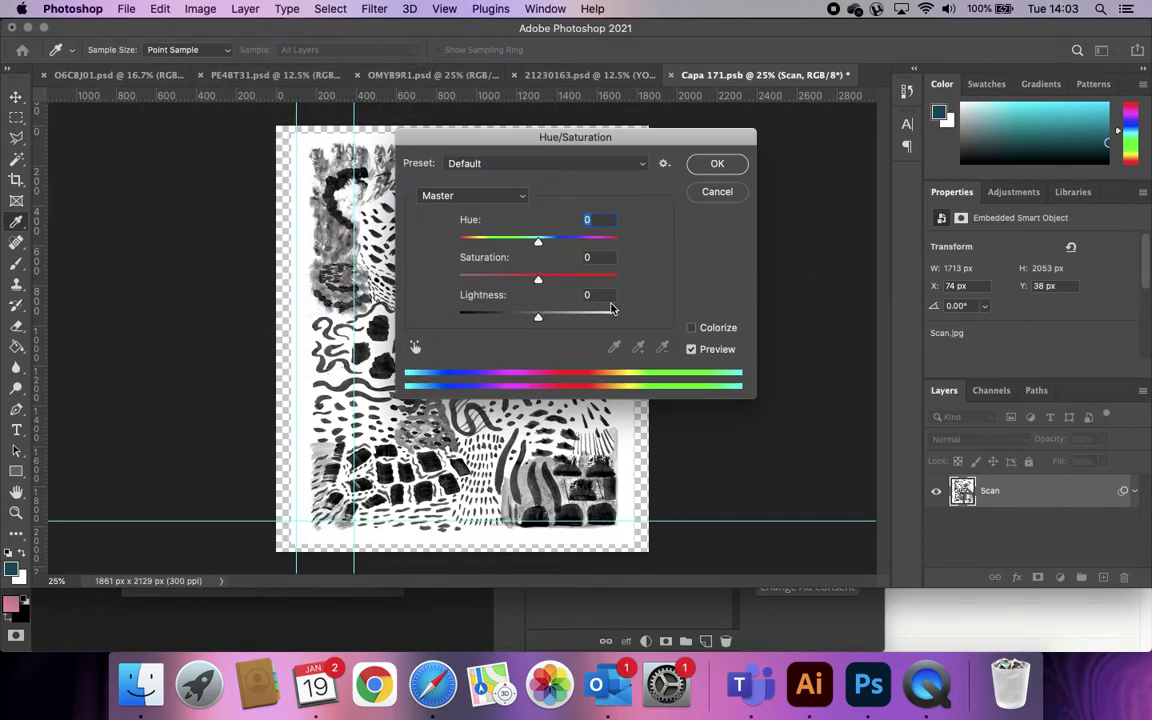
left_click(700, 332)
left_click_drag(559, 314, 548, 316)
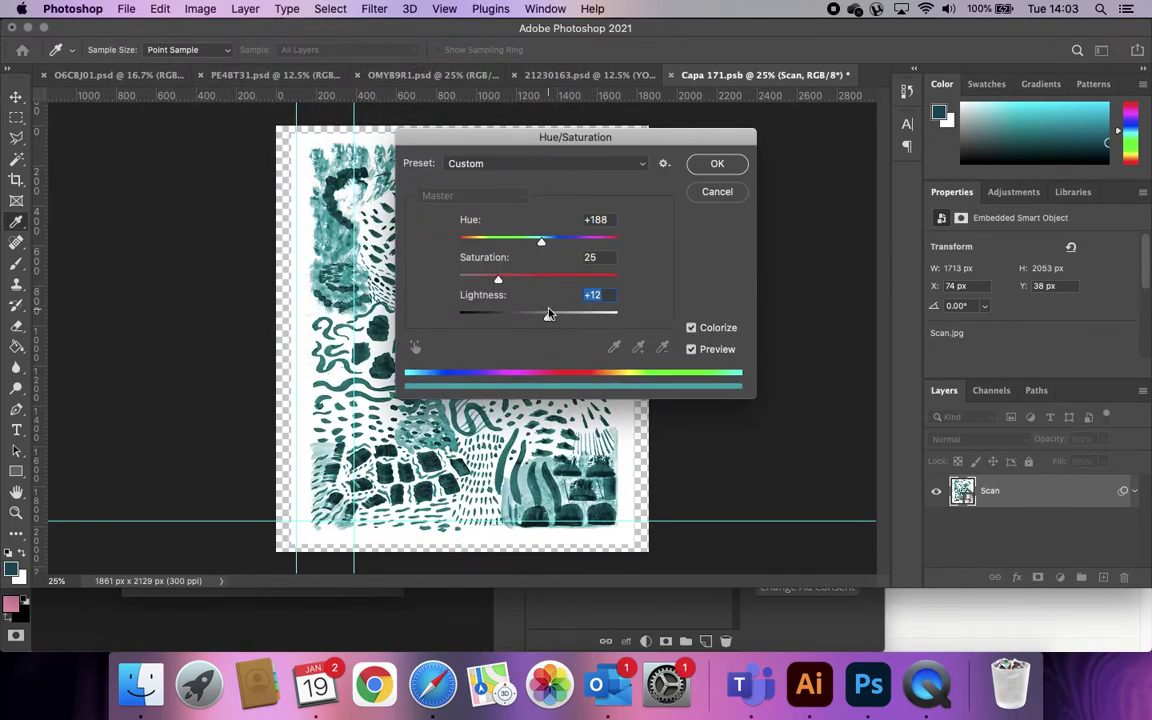
left_click(714, 163)
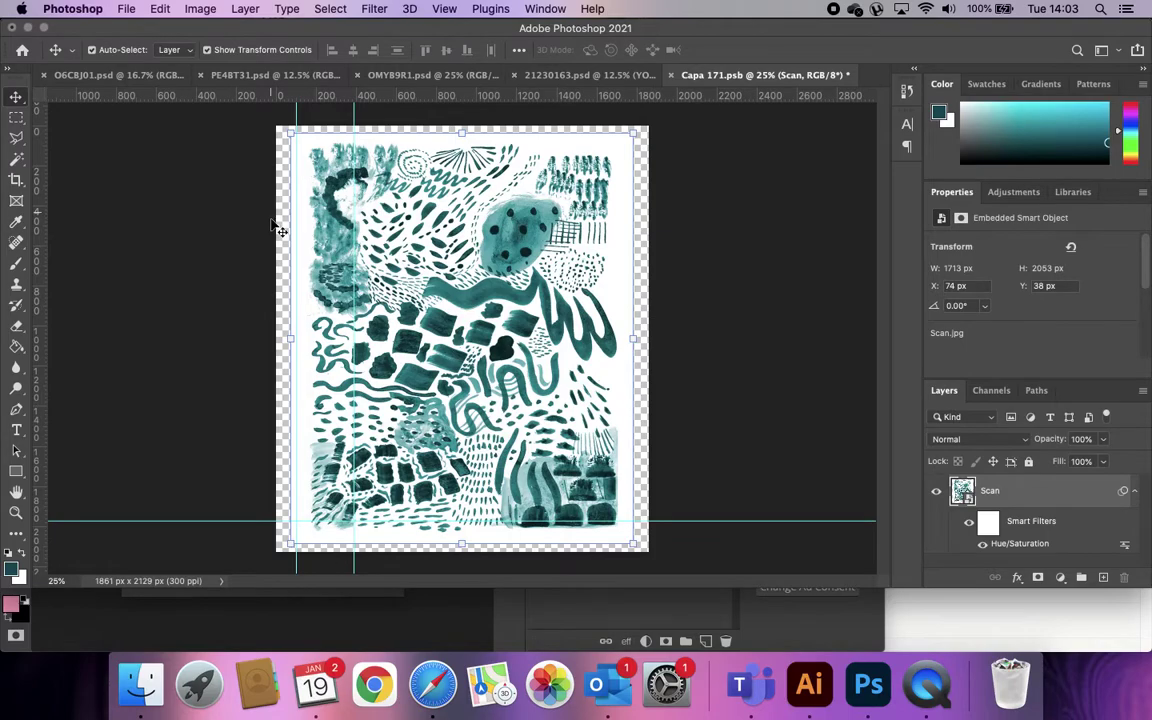
left_click(757, 244)
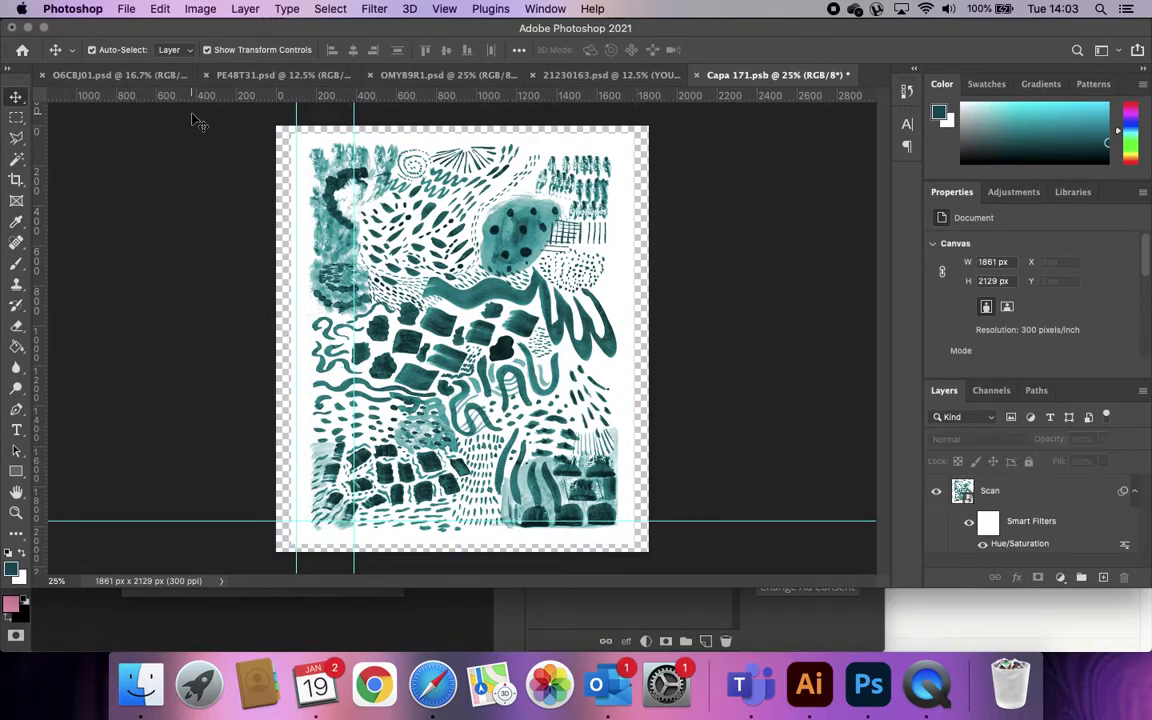
Save the smart object document and check the updated tote bag in the 21230163.psd mockup
left_click(126, 9)
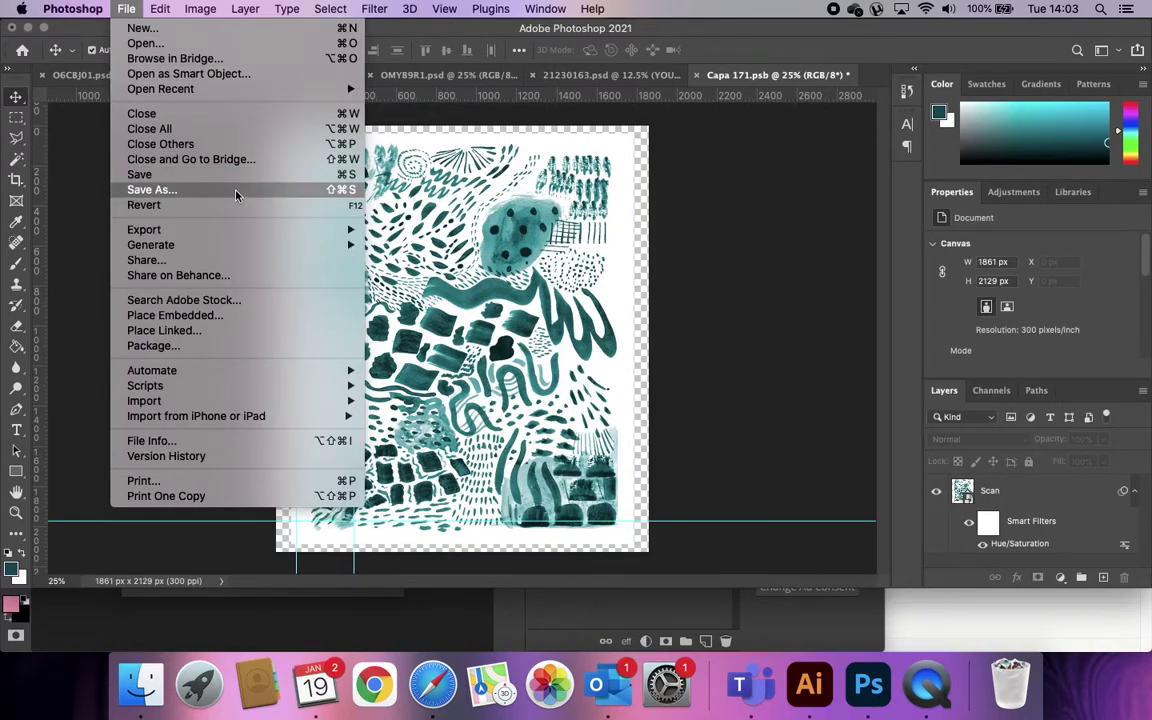
left_click(184, 175)
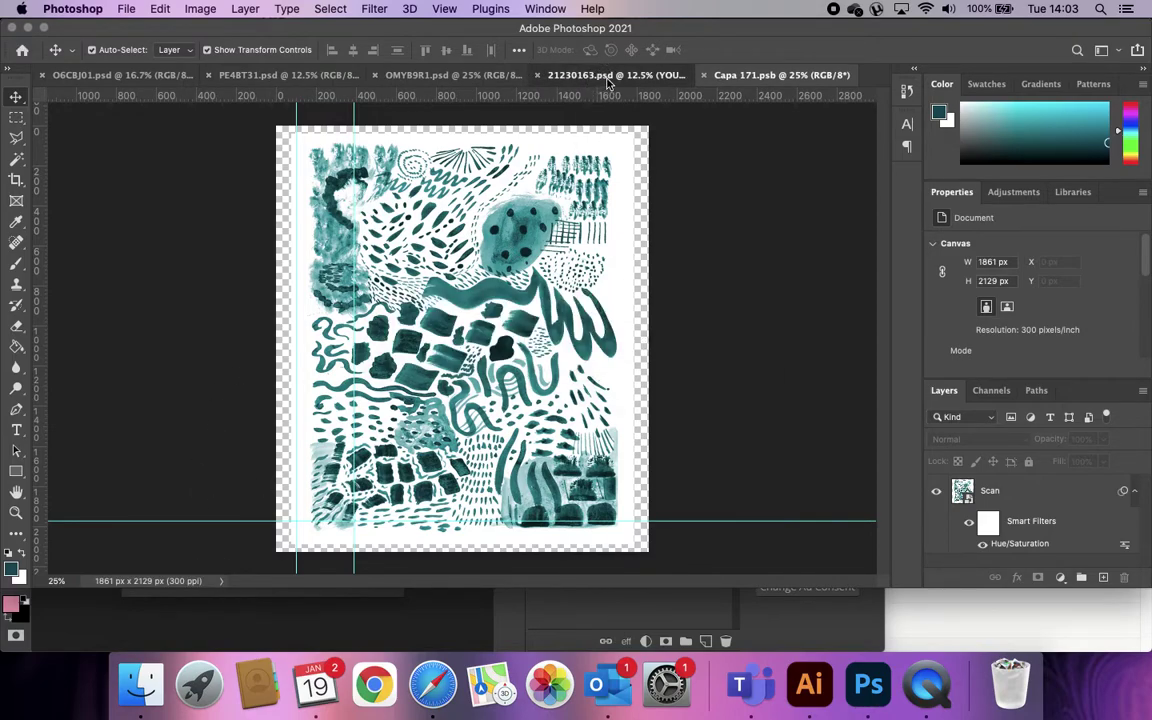
left_click(548, 76)
left_click(668, 406)
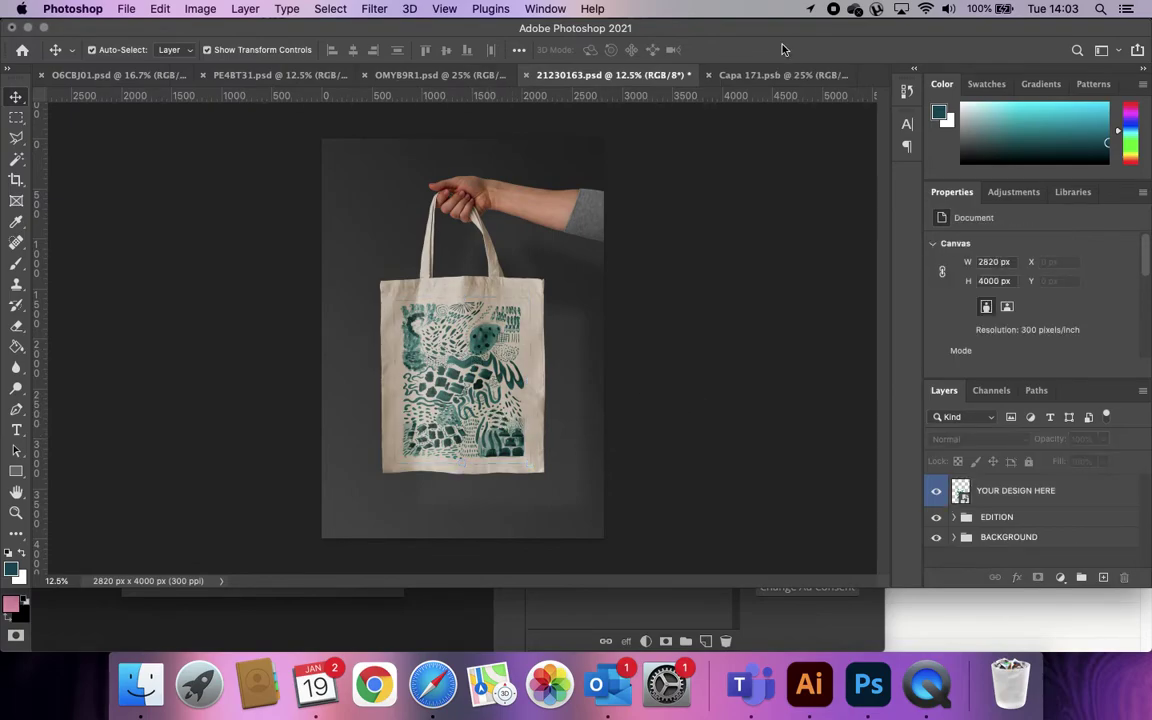
Add a second Hue/Saturation adjustment to the Scan layer in Capa 171.psb, shifting the teal artwork to magenta
left_click(770, 75)
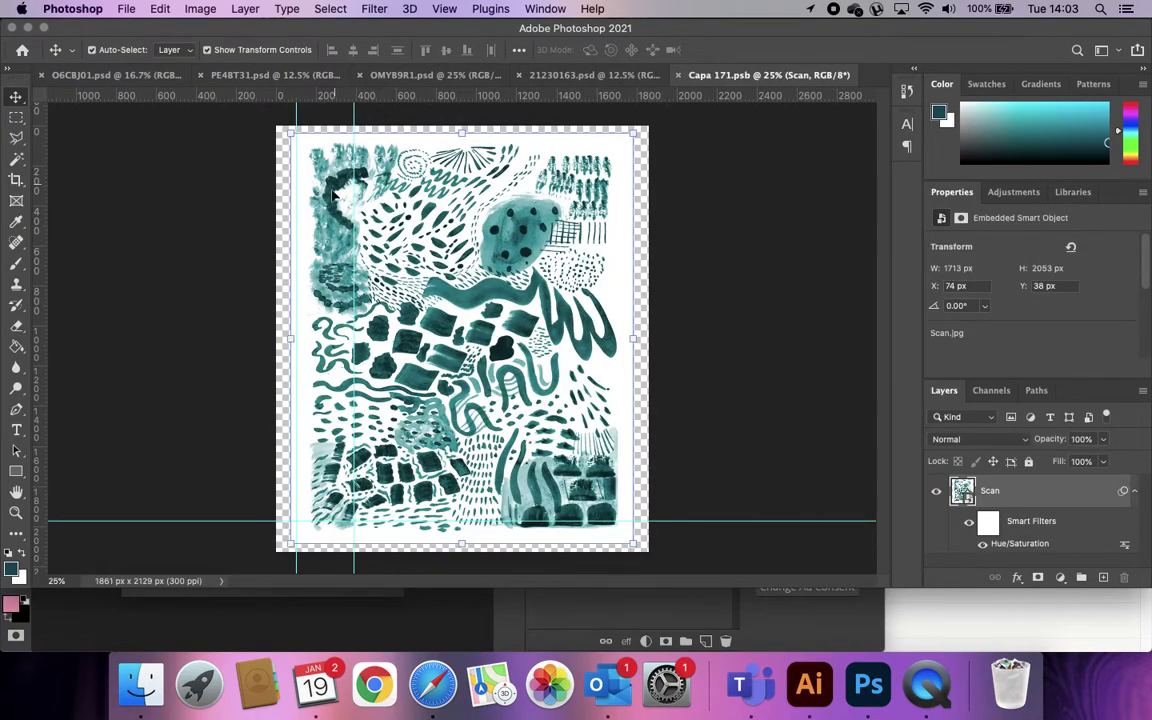
left_click(160, 9)
mouse_move(200, 9)
mouse_move(238, 58)
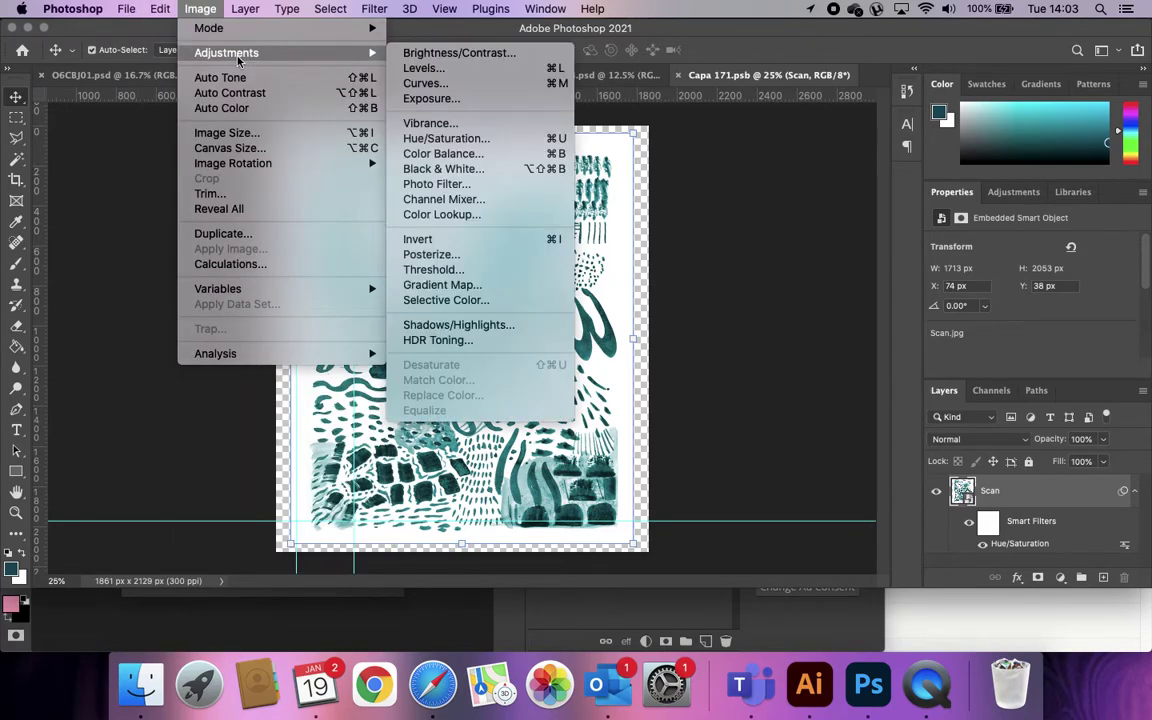
left_click(527, 139)
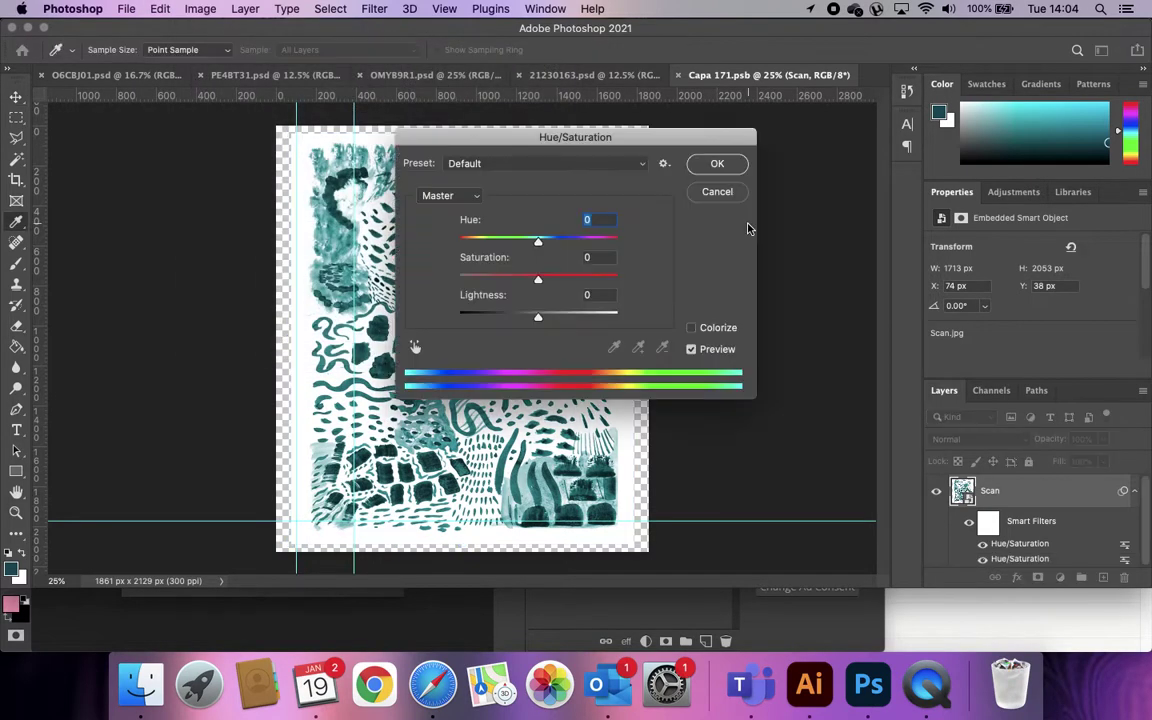
left_click_drag(538, 281, 597, 241)
left_click(717, 163)
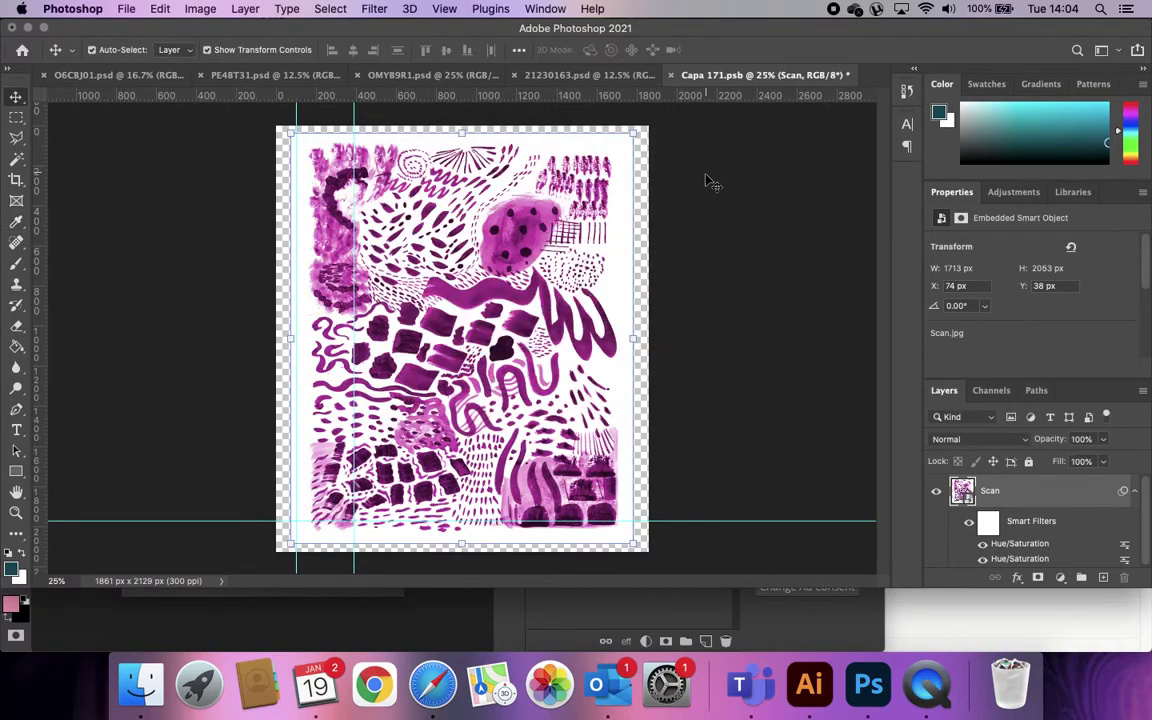
Save the recoloured smart object and view the result on the tote bag in 21230163.psd
left_click(126, 9)
left_click(130, 161)
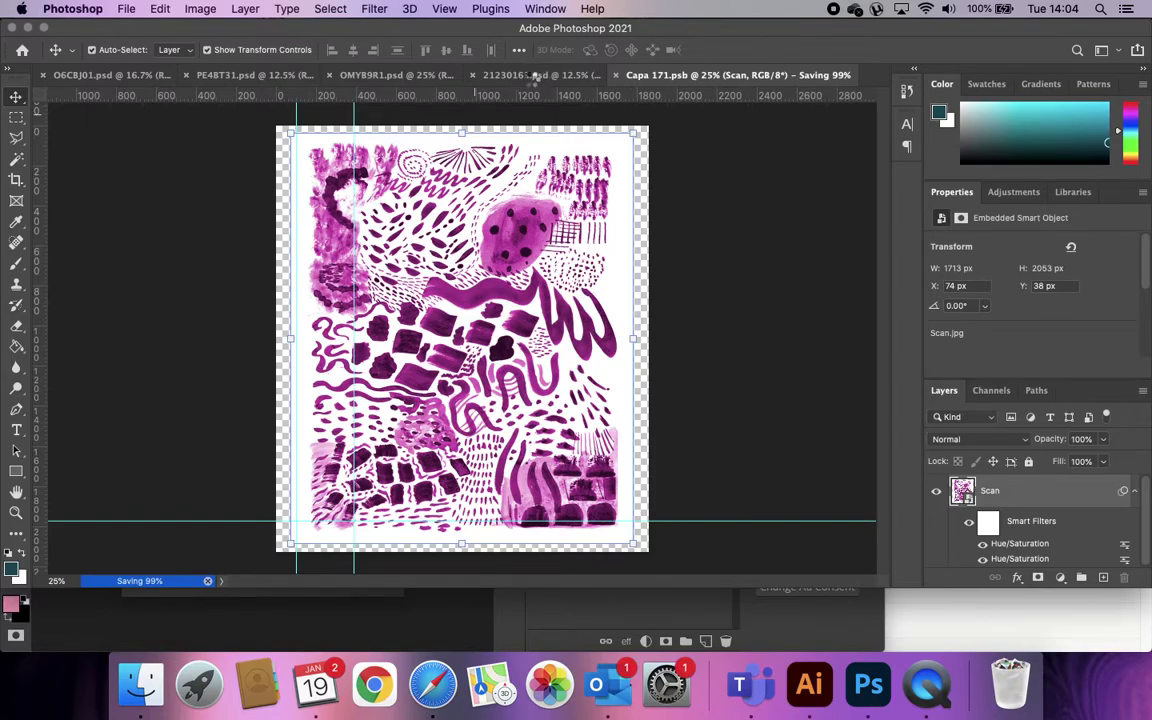
left_click(570, 76)
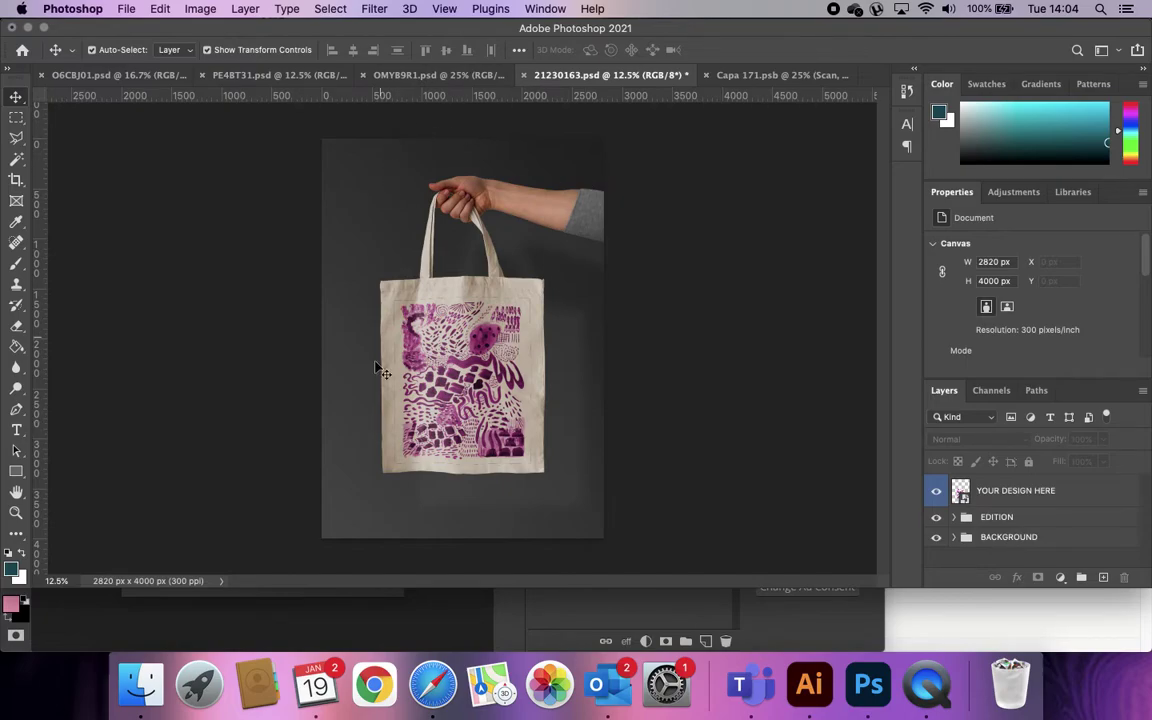
left_click(126, 9)
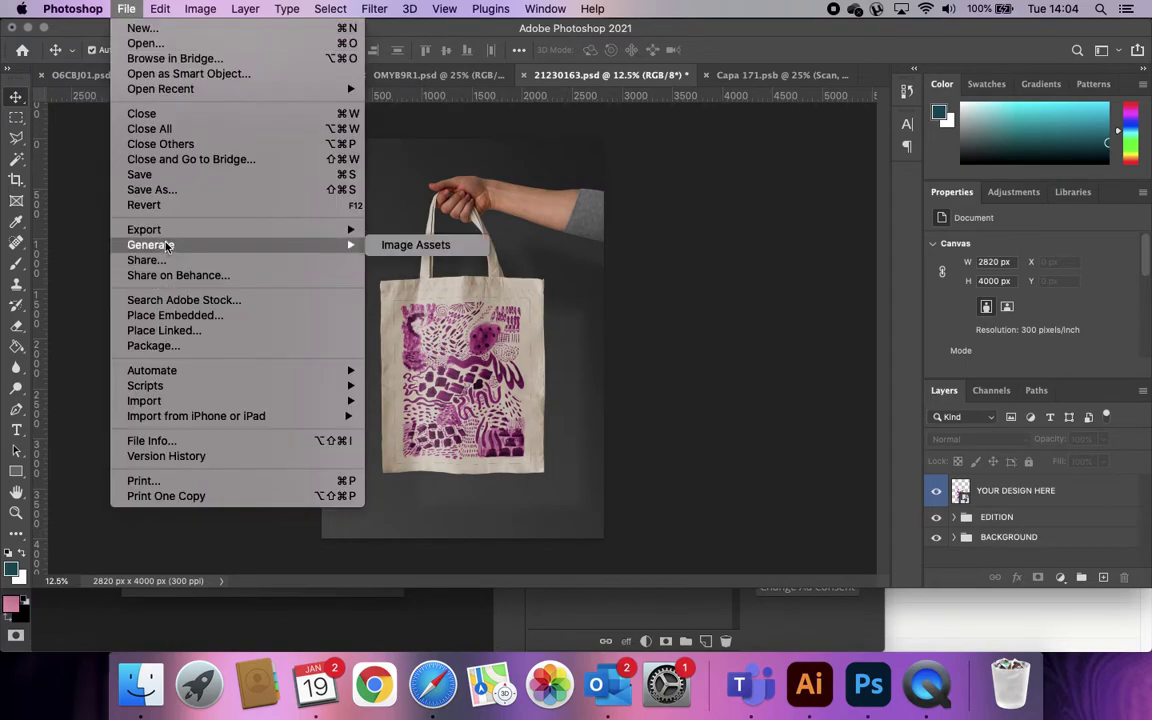
left_click(779, 222)
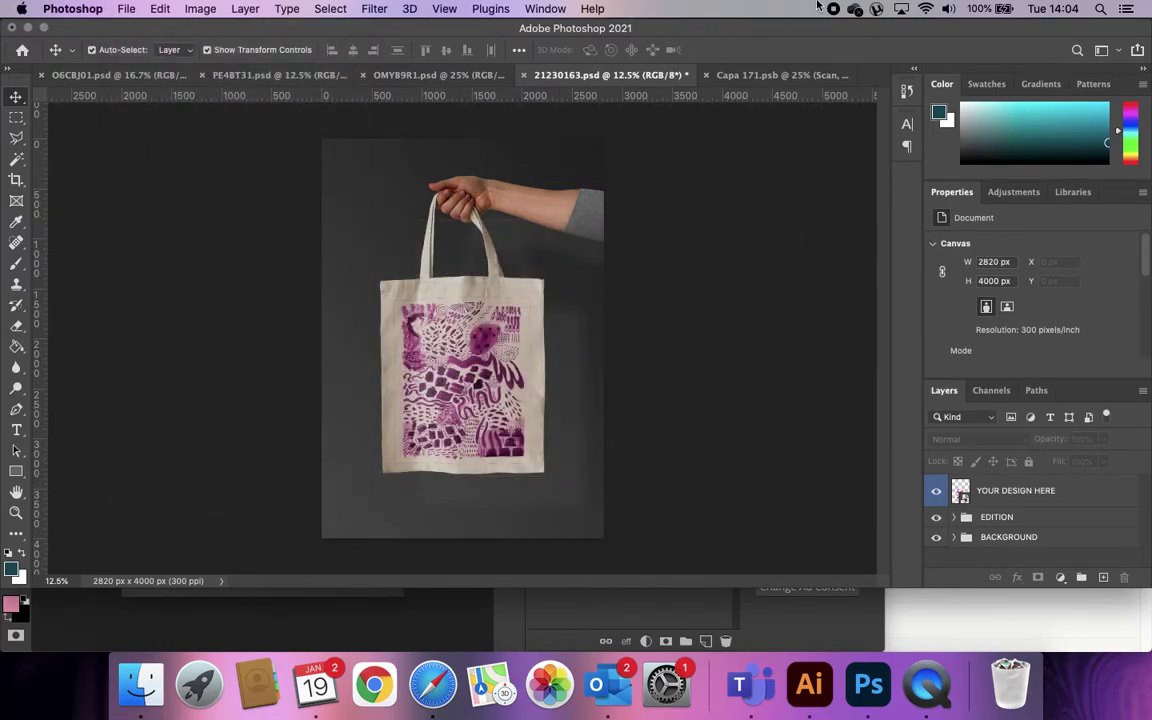
left_click(706, 75)
Switch to Photopea in Safari and widen the browser window across the full width of the screen
left_click(585, 622)
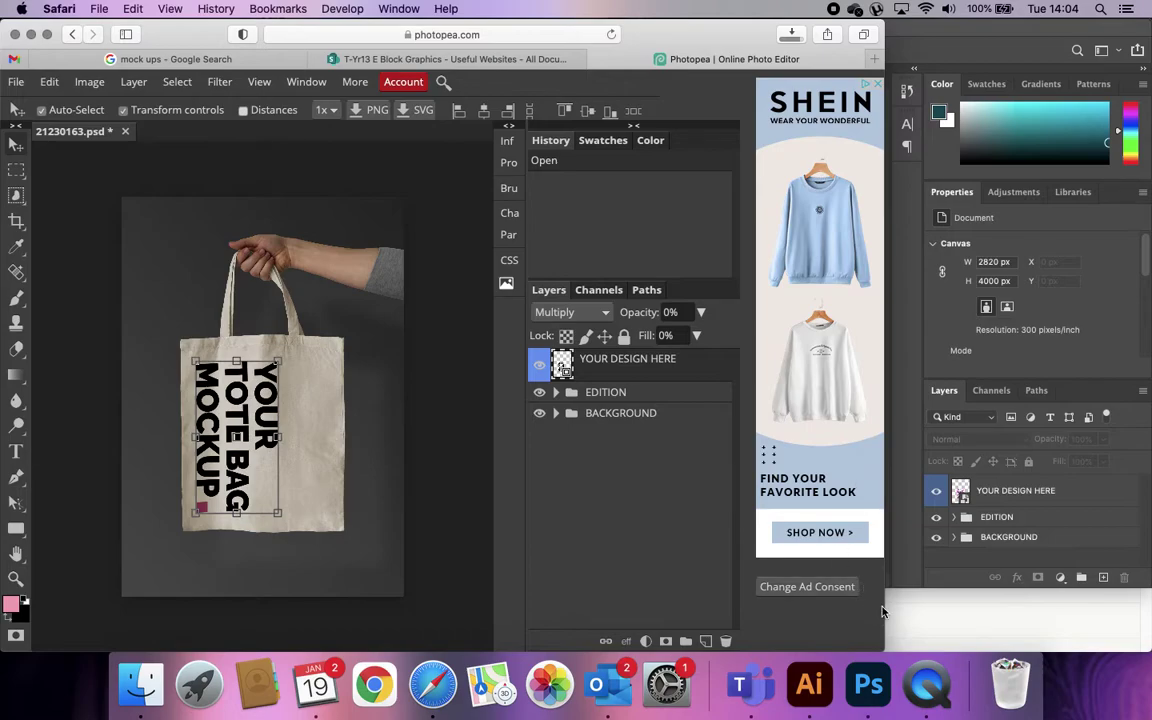
left_click_drag(882, 604, 1148, 570)
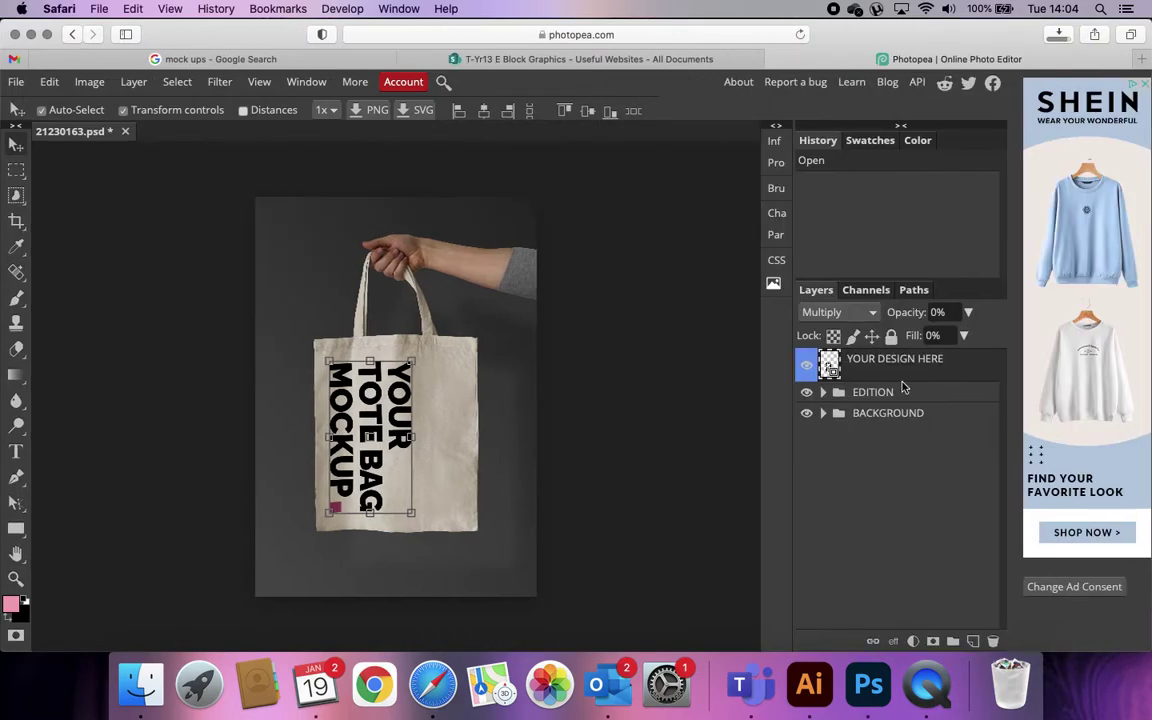
Open the contents of the YOUR DESIGN HERE smart object and replace its DESIGN layer with a new blank layer
double_click(829, 368)
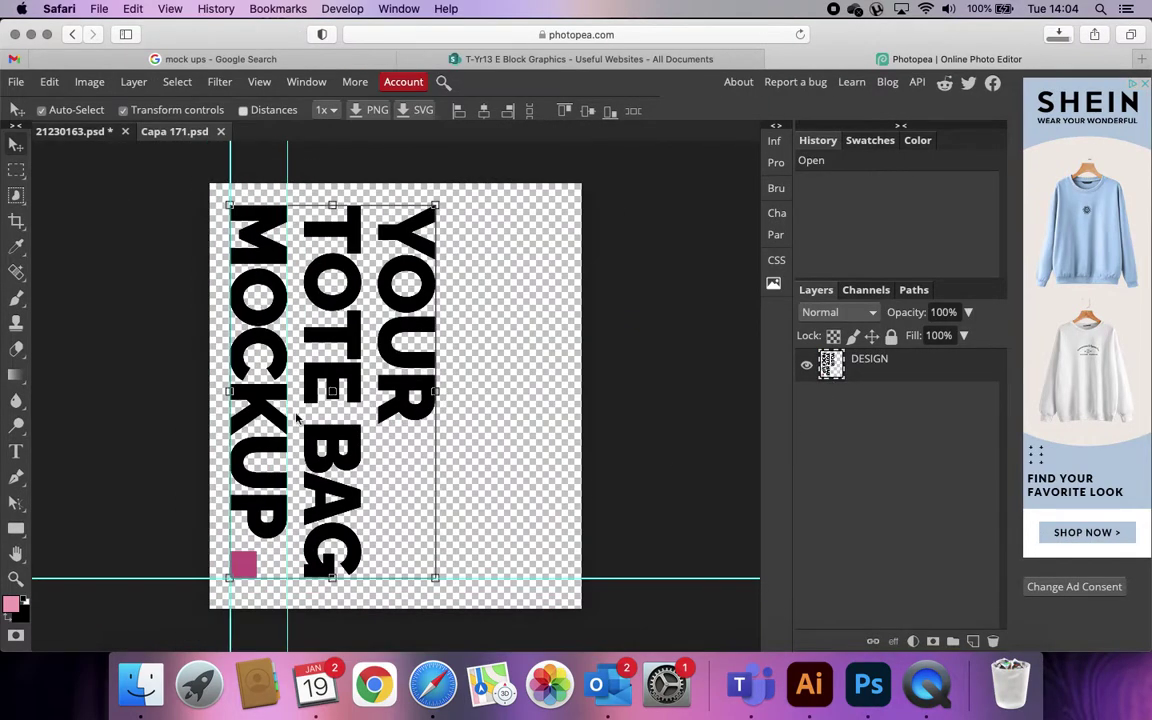
key("super+shift+n")
left_click_drag(850, 398, 993, 641)
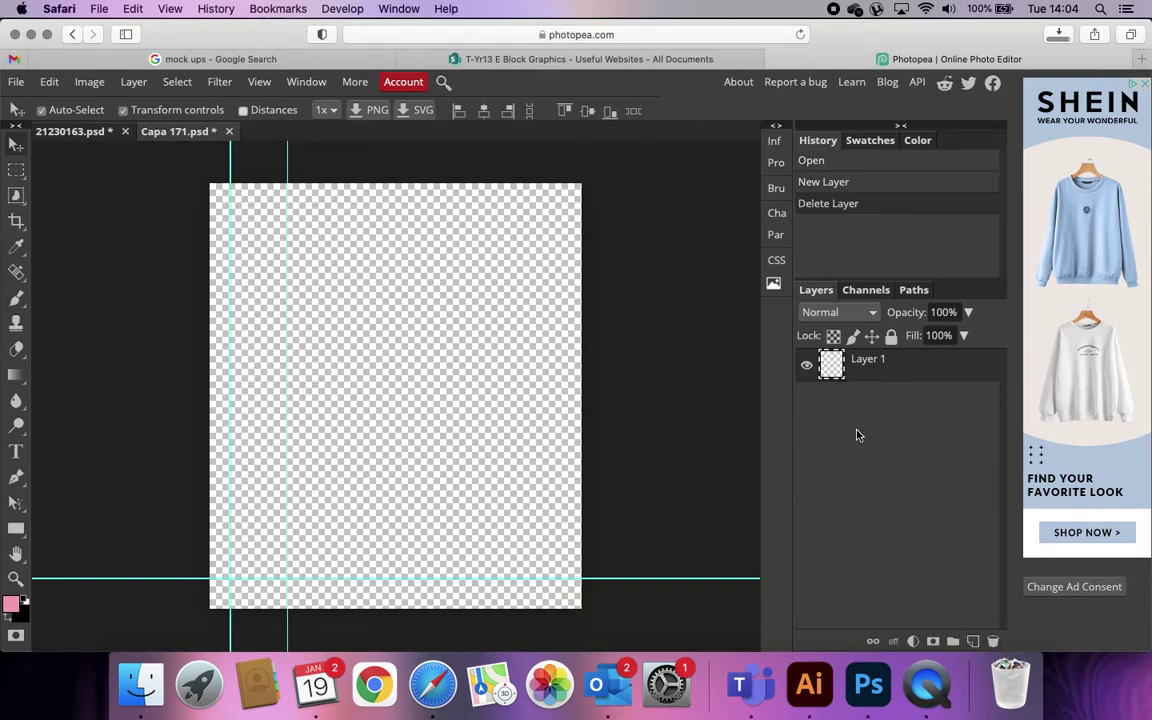
Place Scan.jpg from the Desktop folder into the smart object document and scale it to 190.80% width and 158.89% height, covering the canvas
left_click(141, 684)
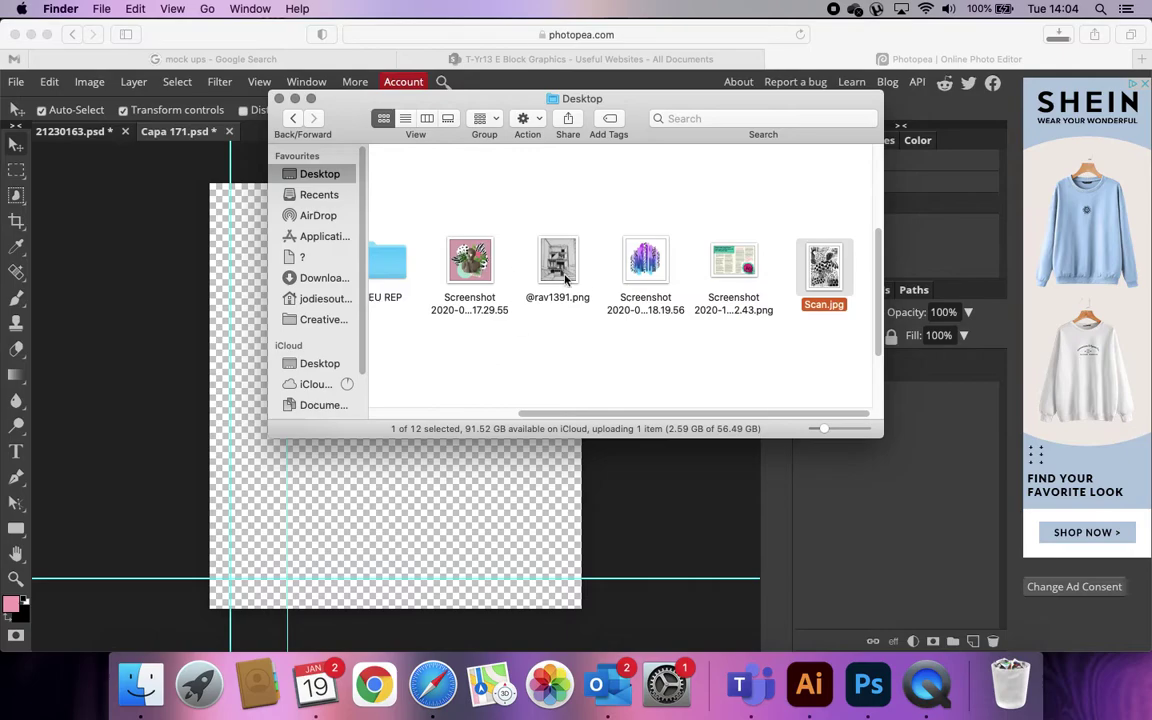
left_click_drag(824, 265, 459, 489)
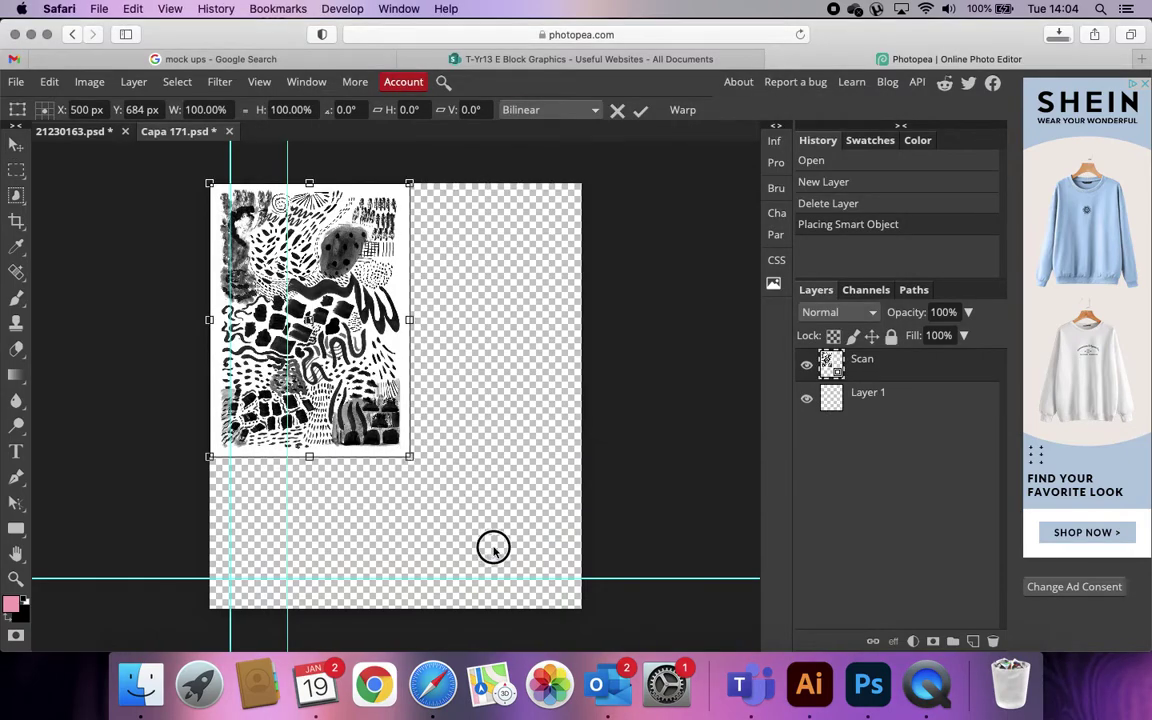
left_click_drag(412, 460, 591, 618)
left_click_drag(533, 540, 528, 536)
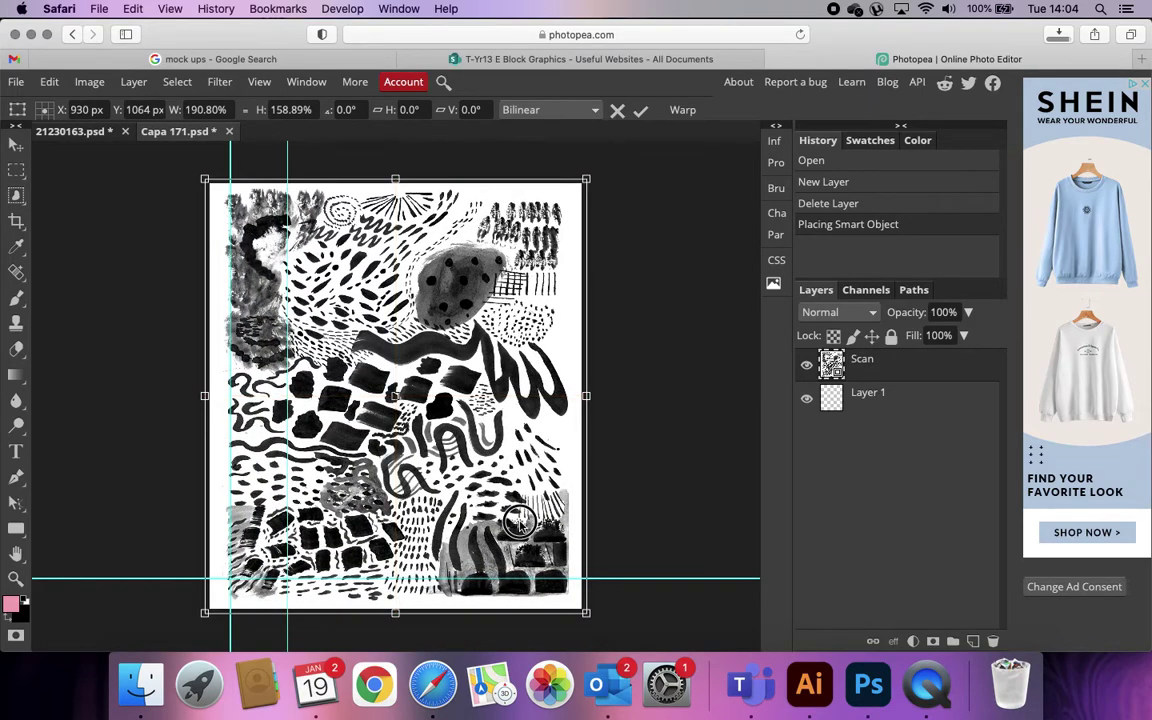
key("Return")
Apply the scan's transform, save the smart object, and return to 21230163.psd to view the design on the tote bag
left_click(16, 81)
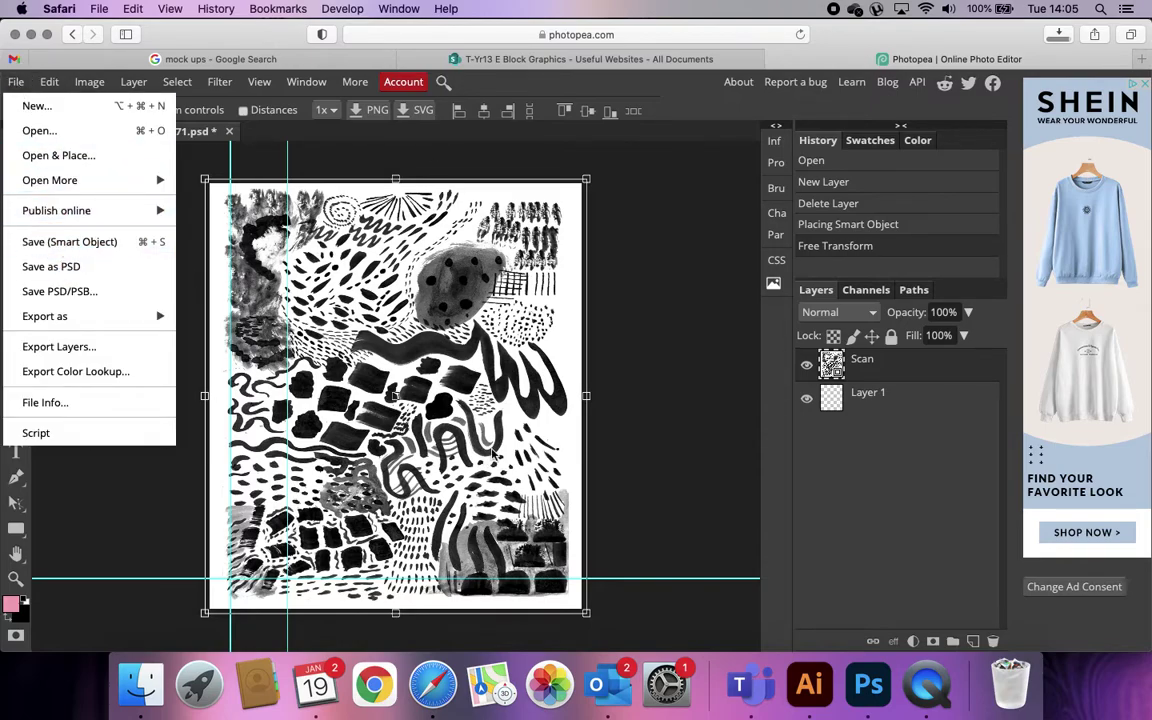
left_click(355, 81)
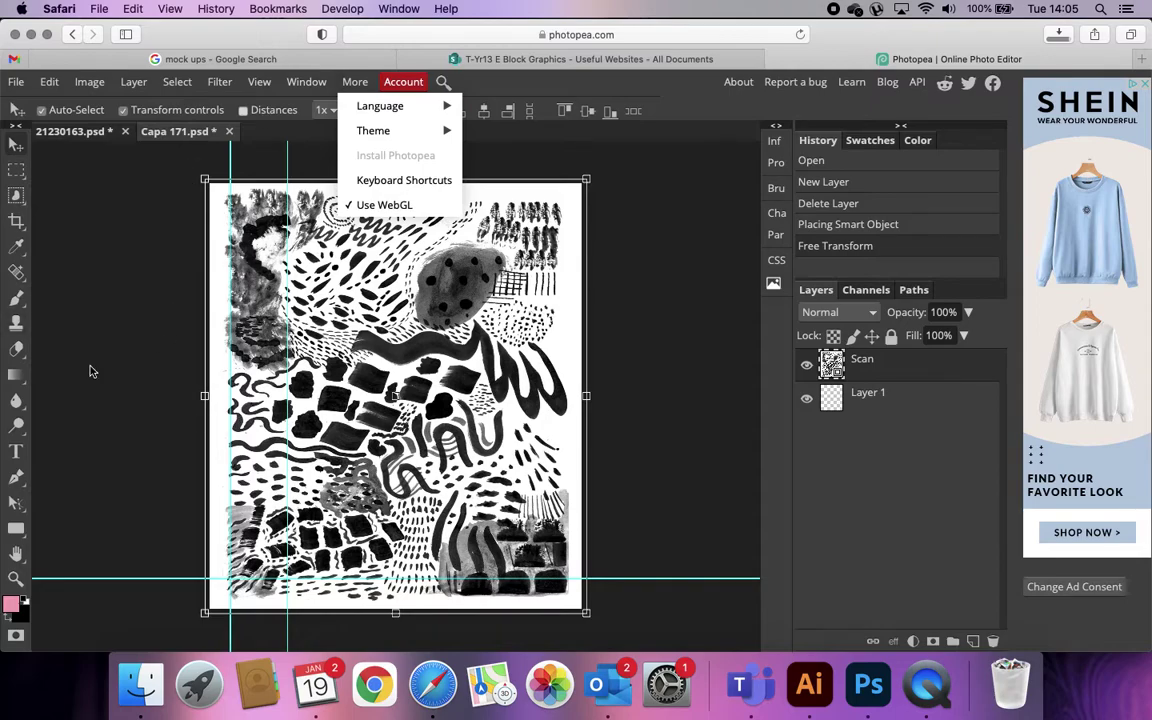
left_click(84, 335)
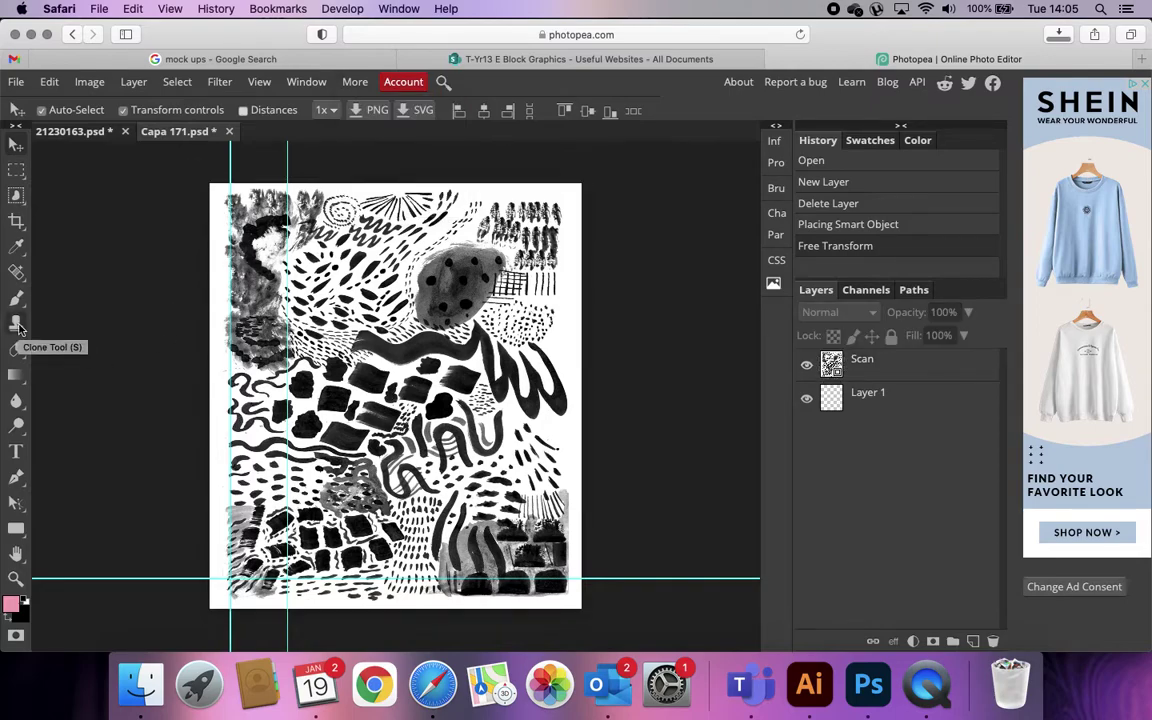
left_click(16, 81)
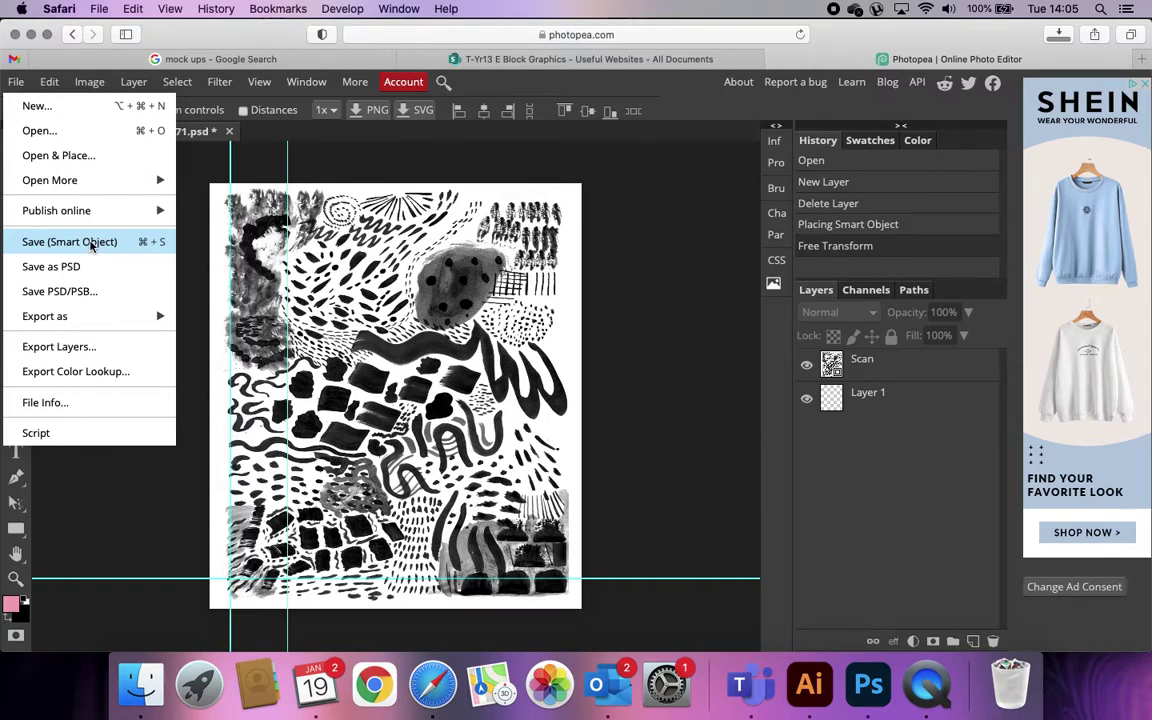
left_click(90, 243)
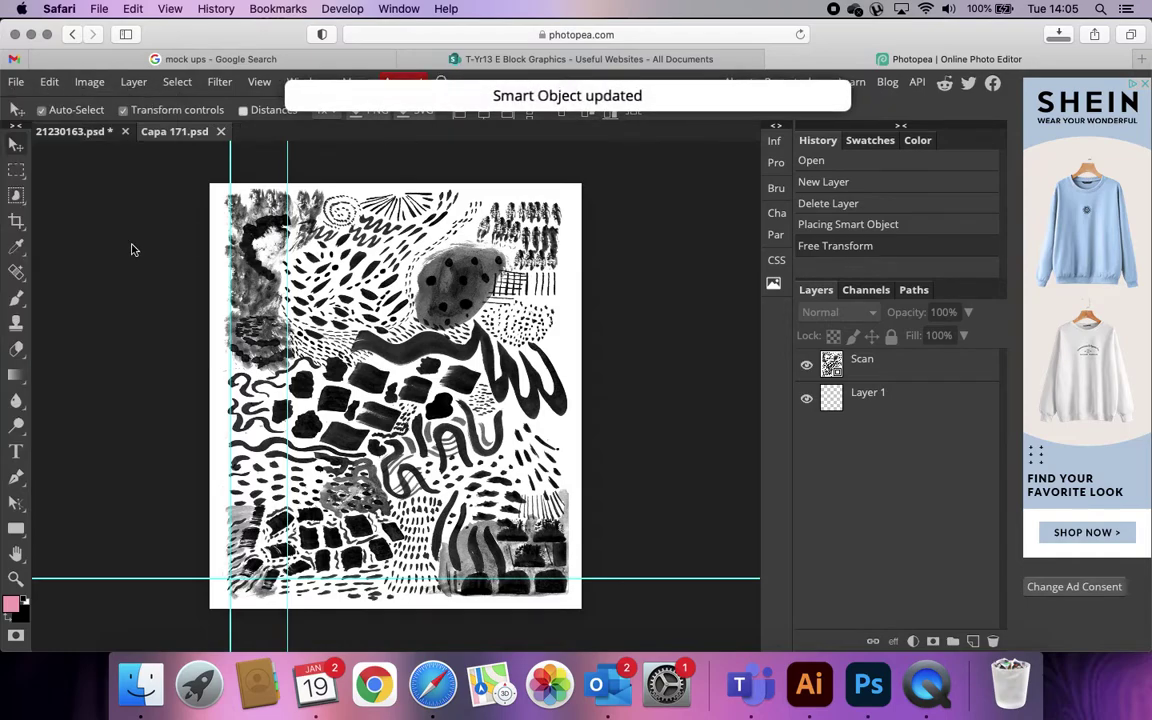
left_click(75, 134)
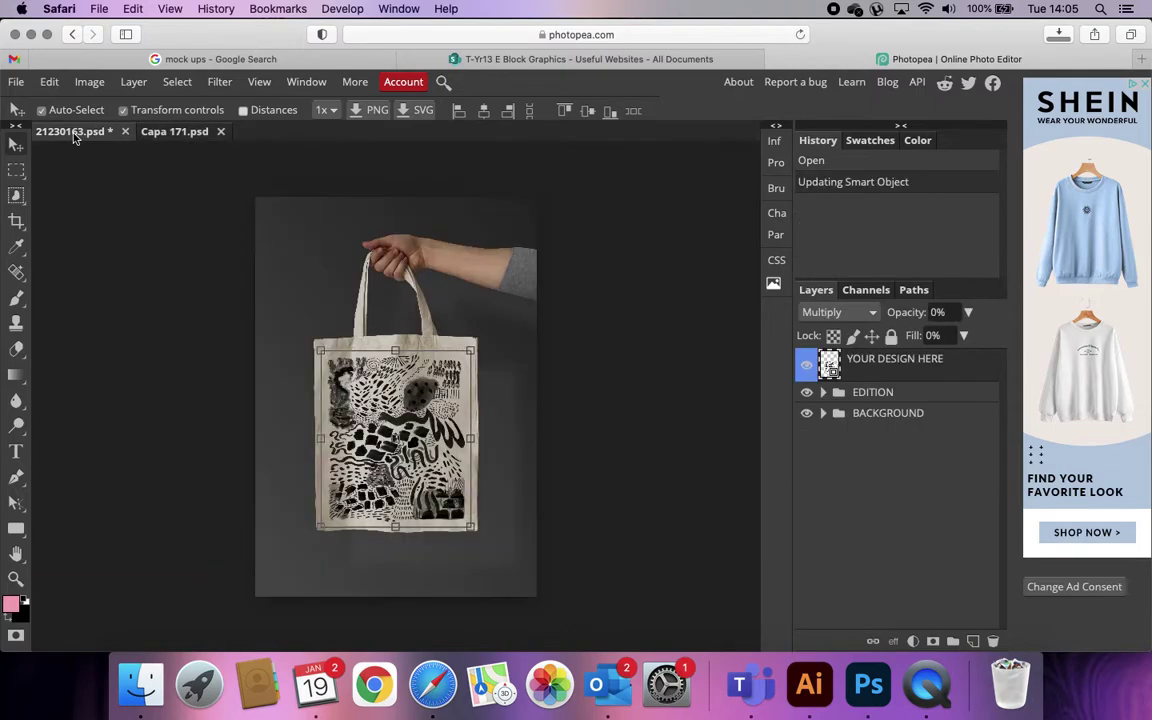
left_click(686, 416)
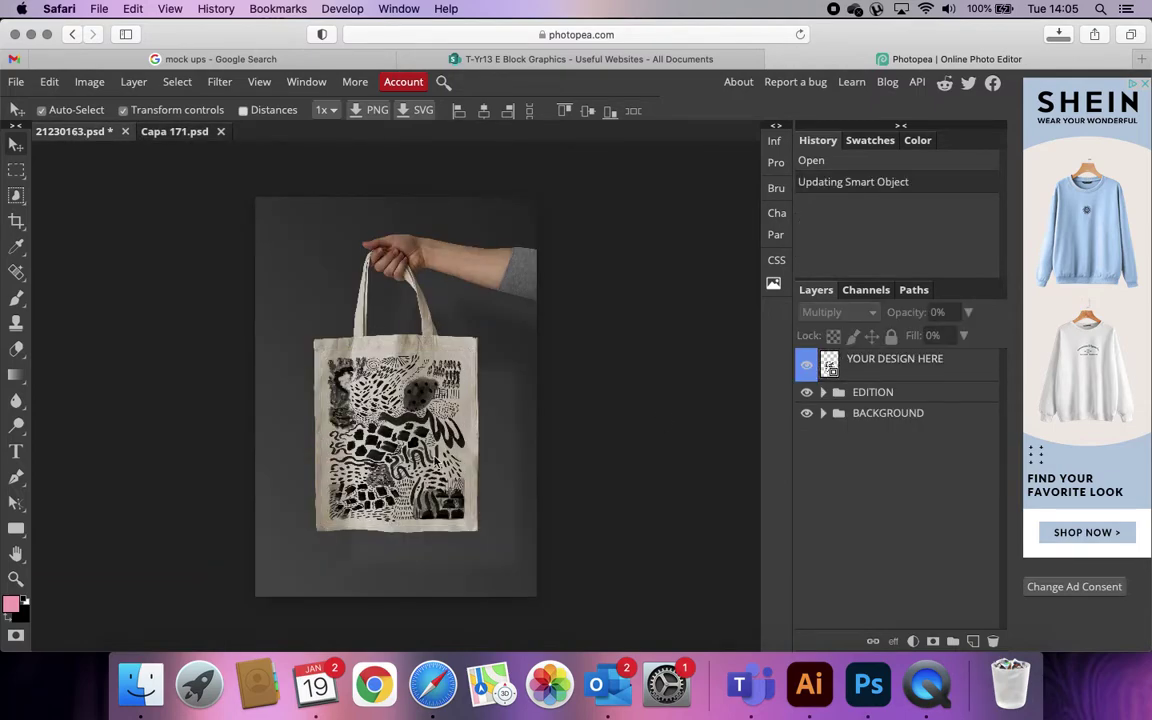
left_click(376, 392)
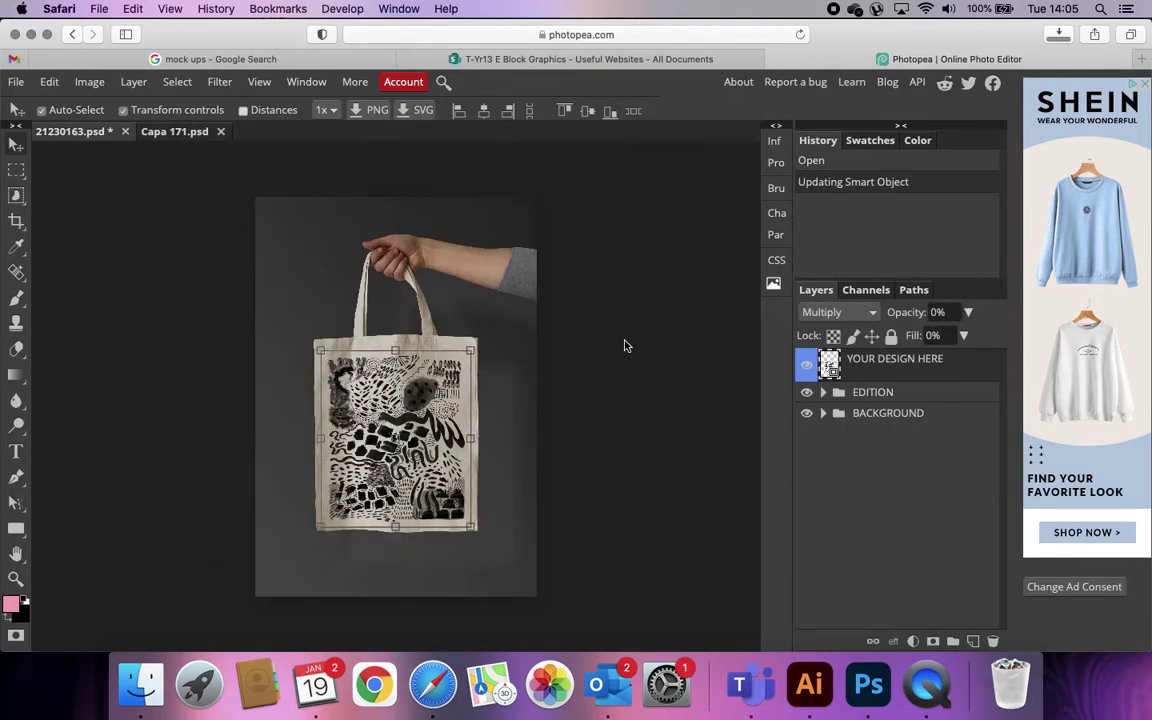
Expand the BACKGROUND group and open the background colour fill layer's colour for editing
left_click(918, 416)
left_click(823, 414)
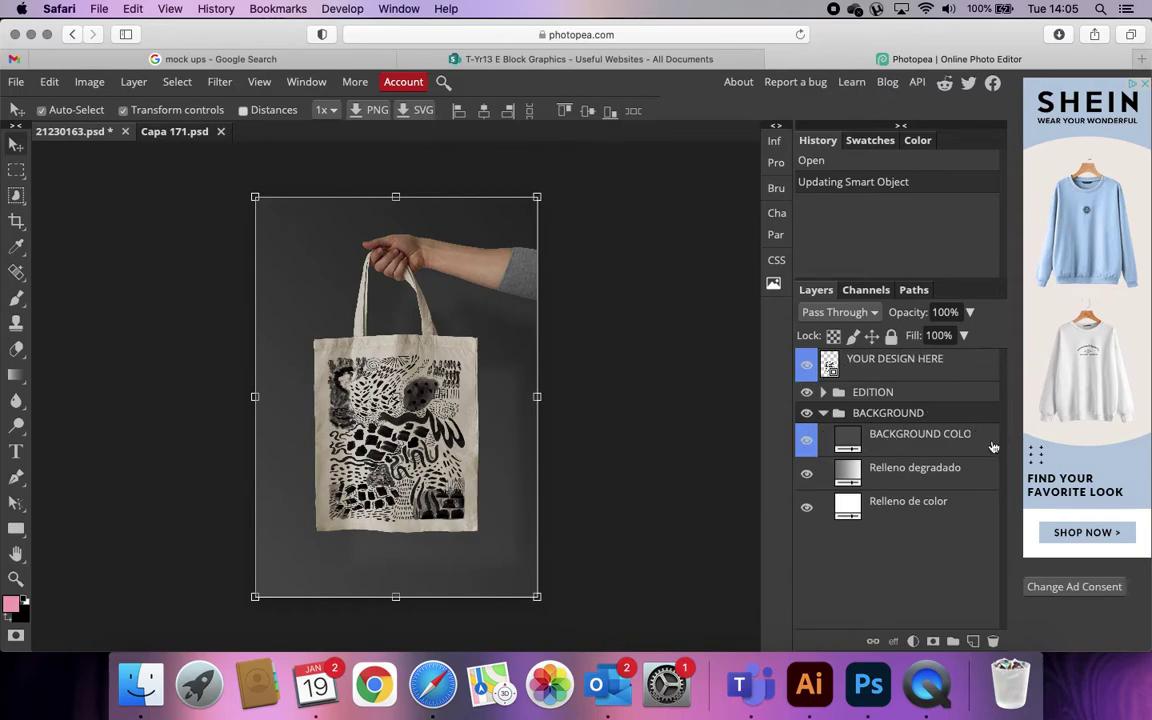
left_click(847, 441)
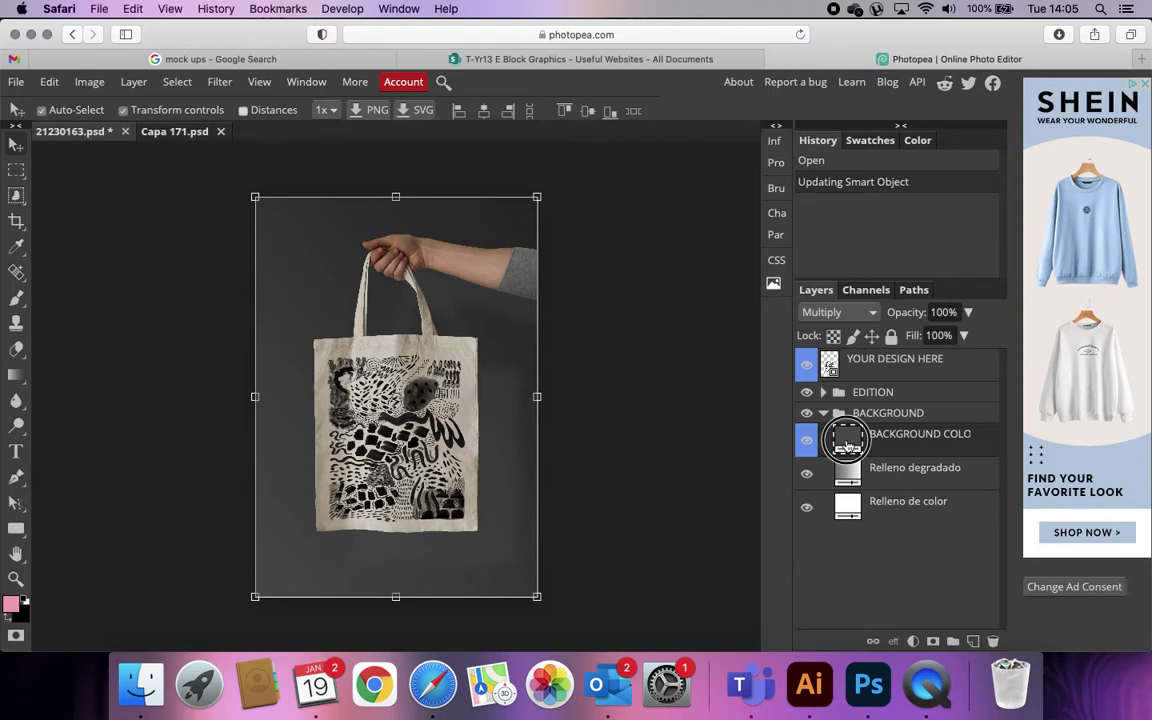
double_click(847, 443)
left_click_drag(334, 201, 806, 145)
Try preset colours such as green, blue, magenta and white on the mockup's background colour fill
left_click(857, 337)
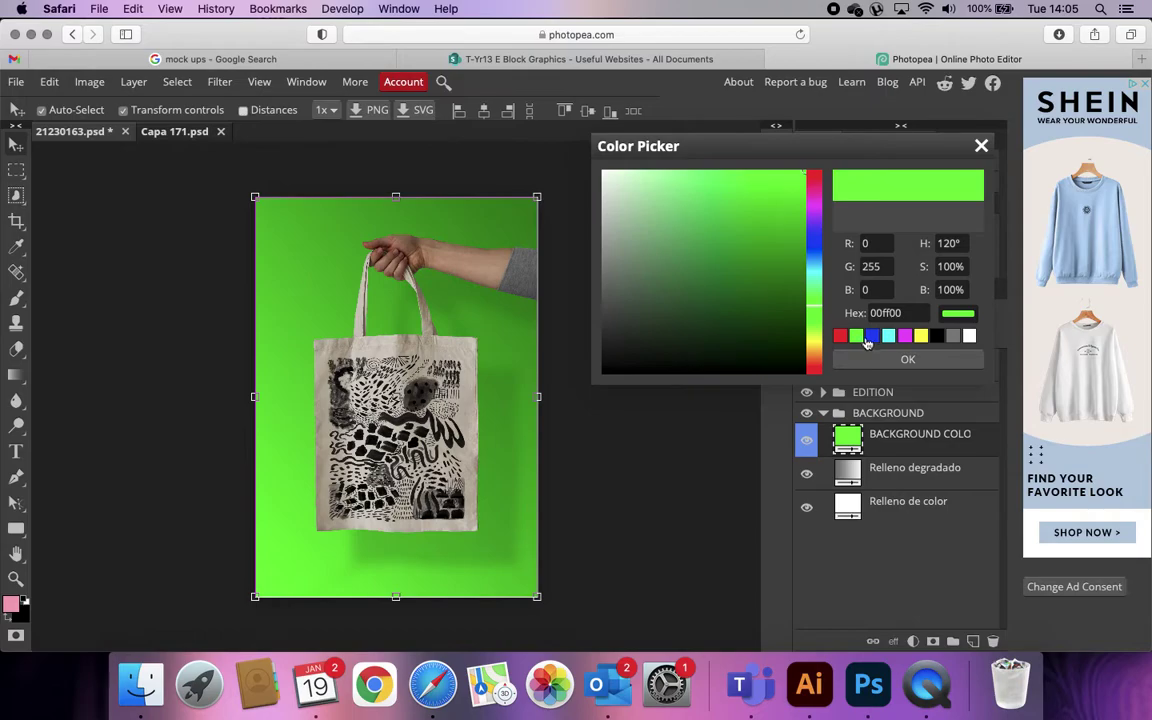
left_click(873, 336)
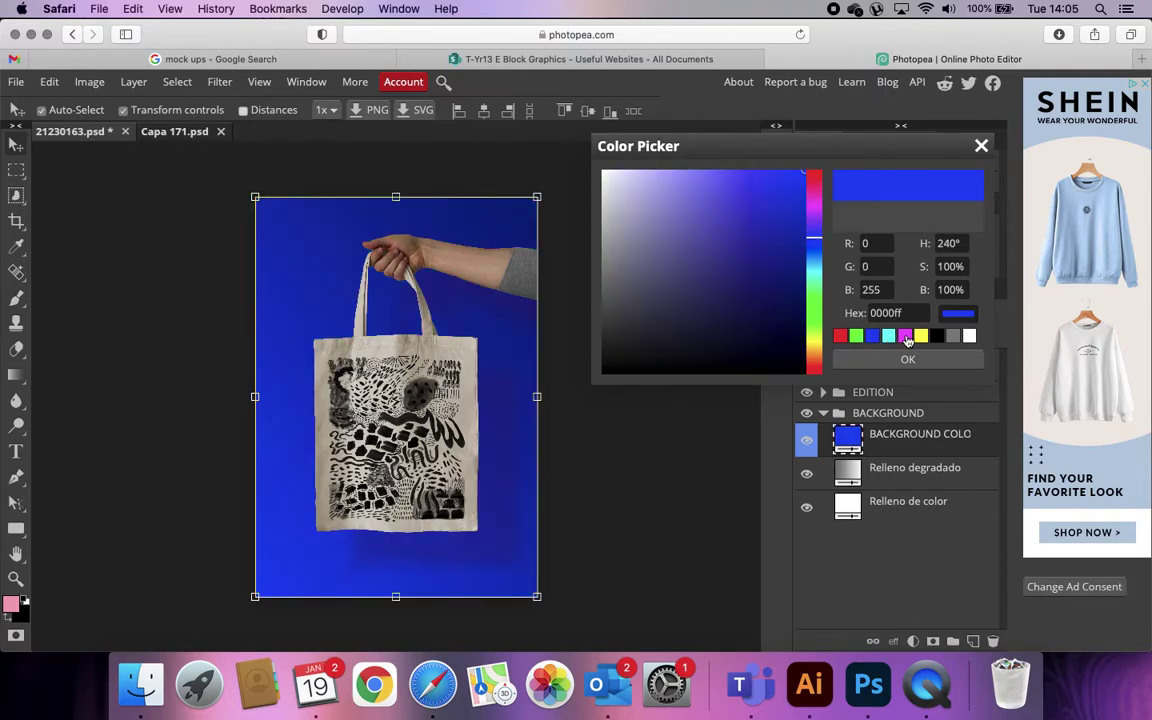
left_click(889, 336)
left_click(905, 336)
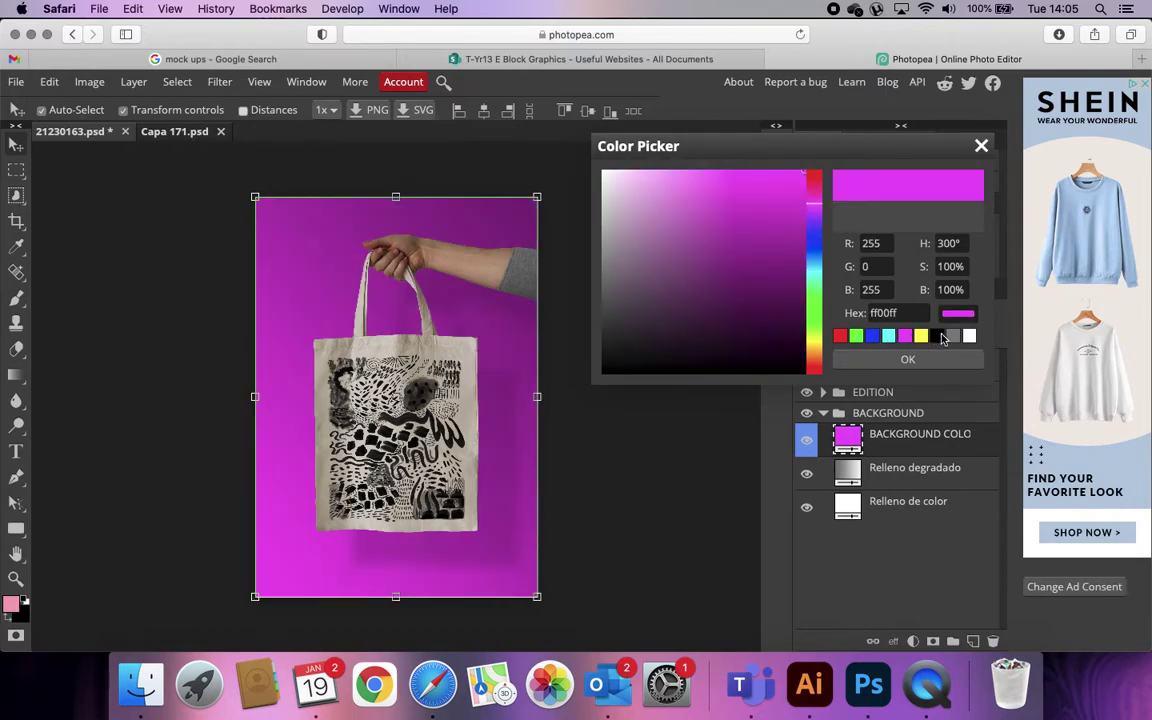
left_click(937, 336)
left_click(967, 337)
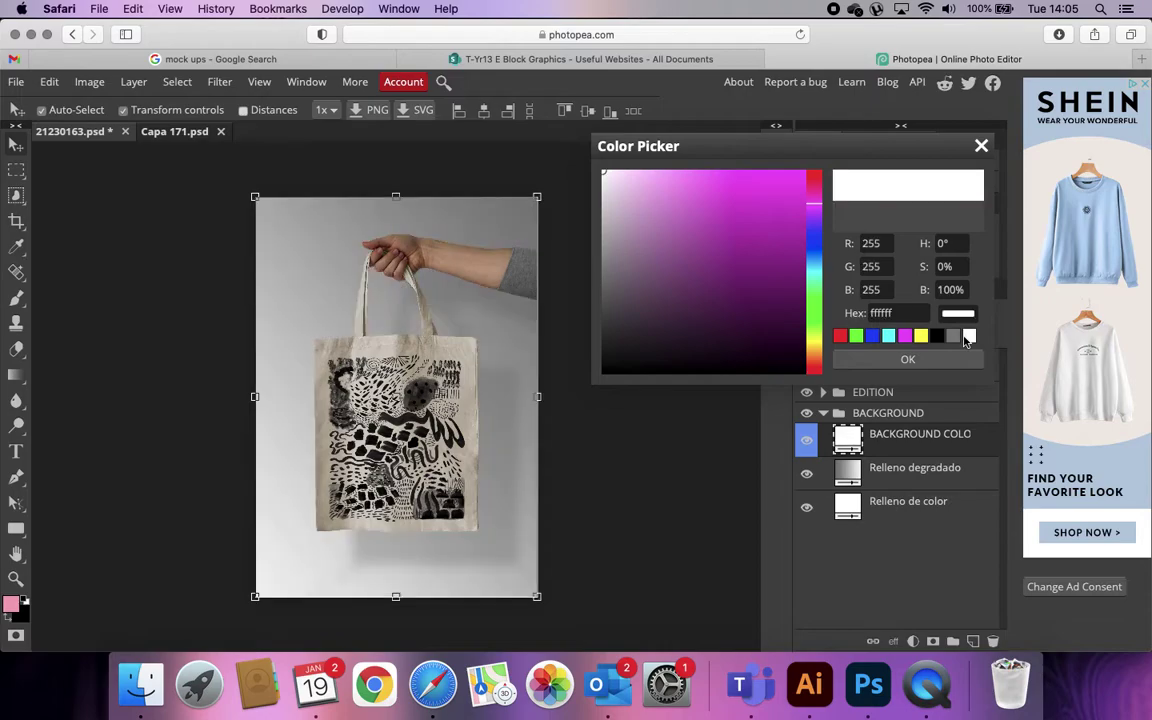
left_click(903, 336)
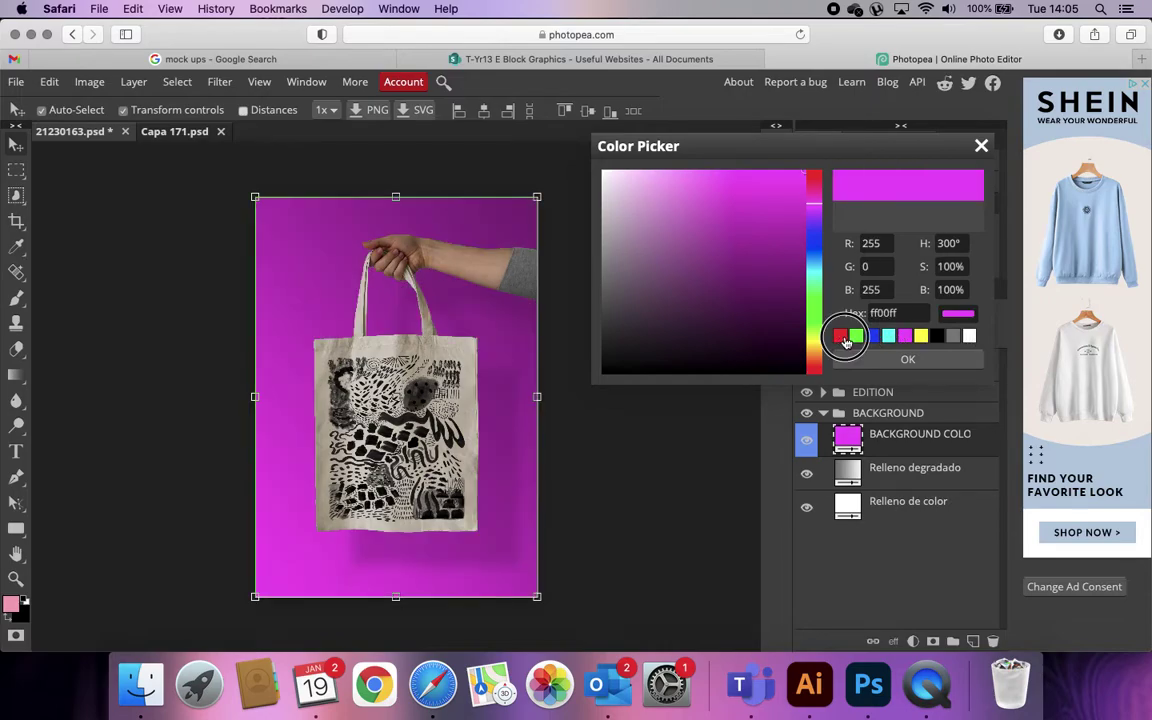
left_click(840, 336)
left_click(857, 336)
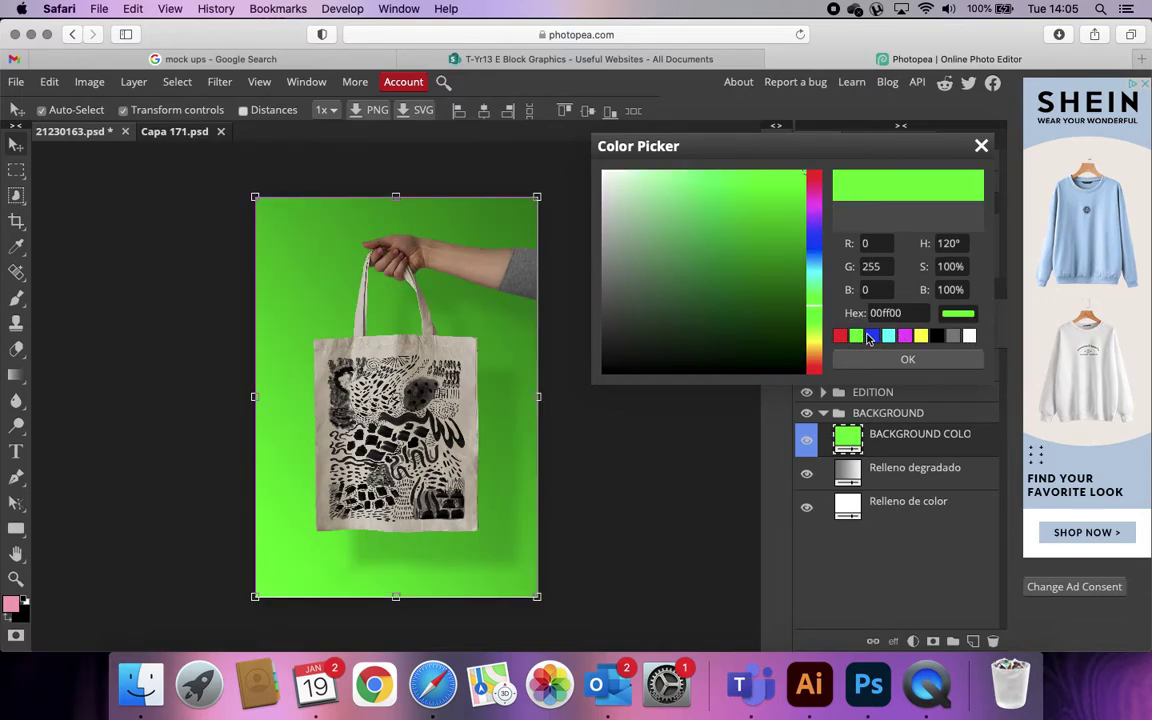
Set the background colour fill to the bright blue 1212eb, trying several blue shades first, and deselect the layer
left_click(874, 336)
left_click(733, 255)
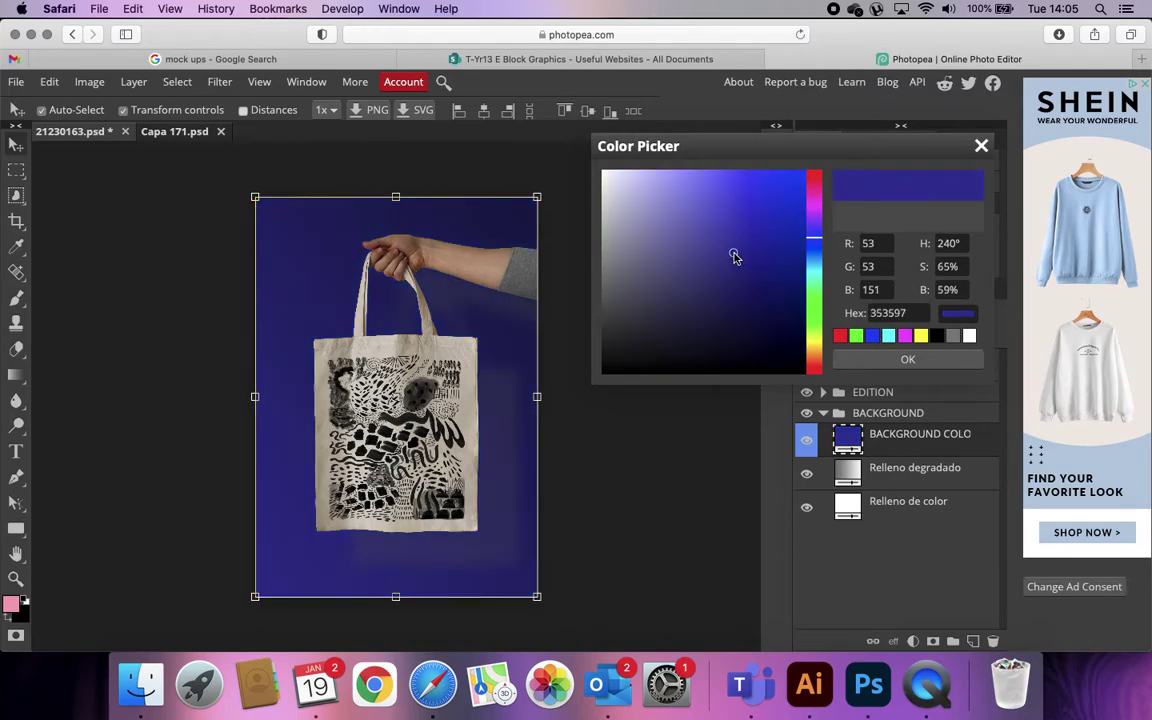
left_click_drag(725, 281, 725, 274)
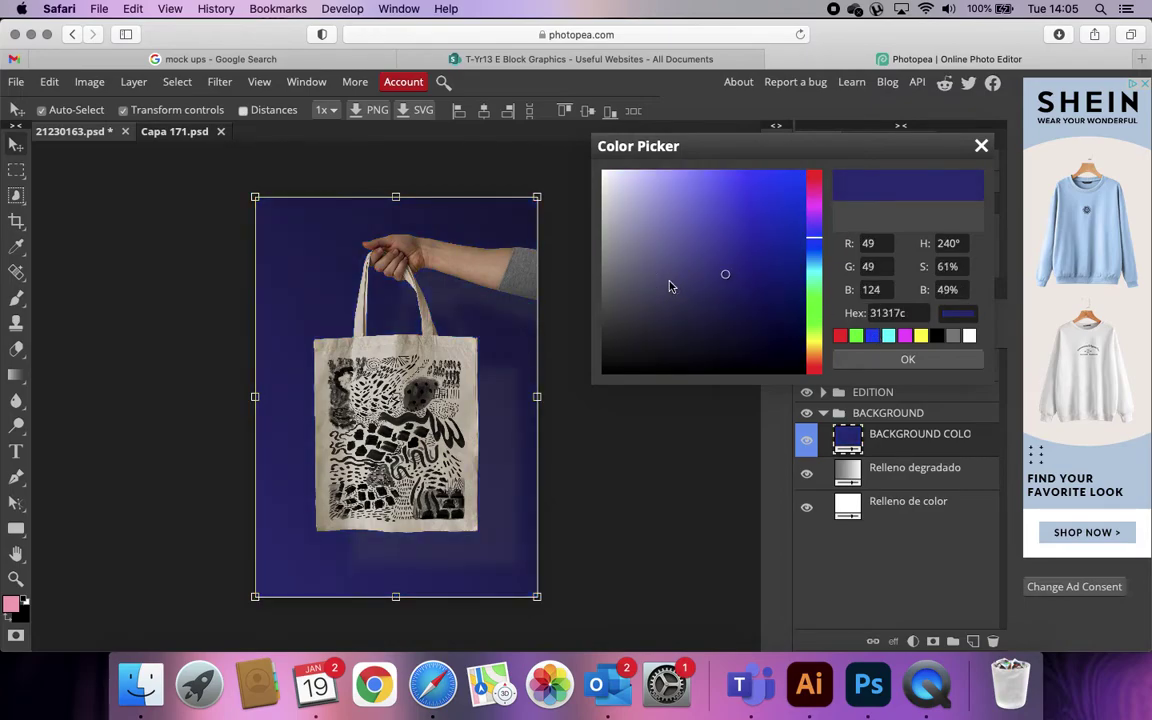
left_click(669, 281)
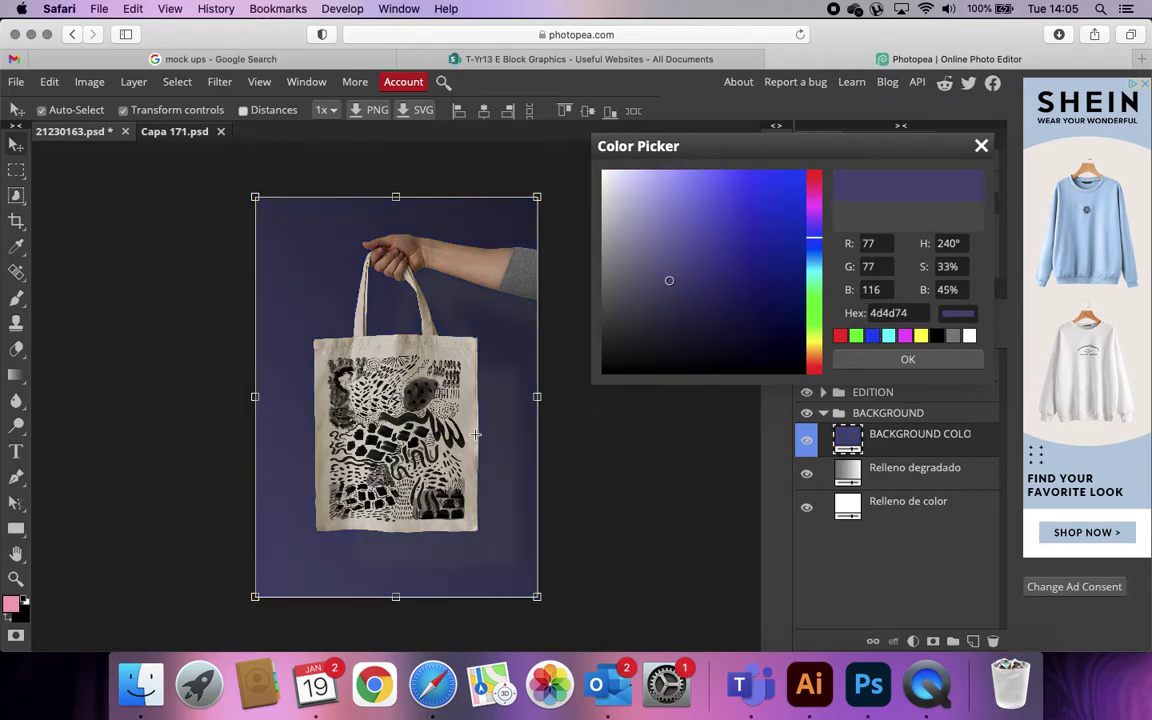
left_click(740, 249)
left_click(794, 252)
left_click(790, 189)
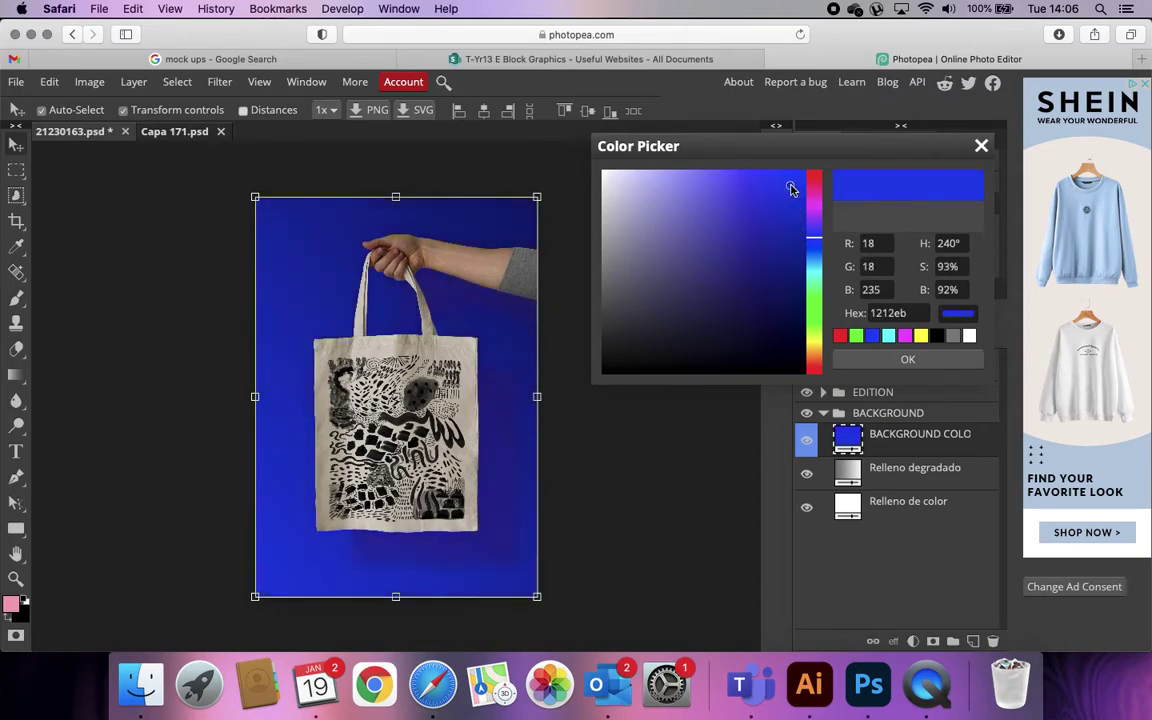
left_click(912, 360)
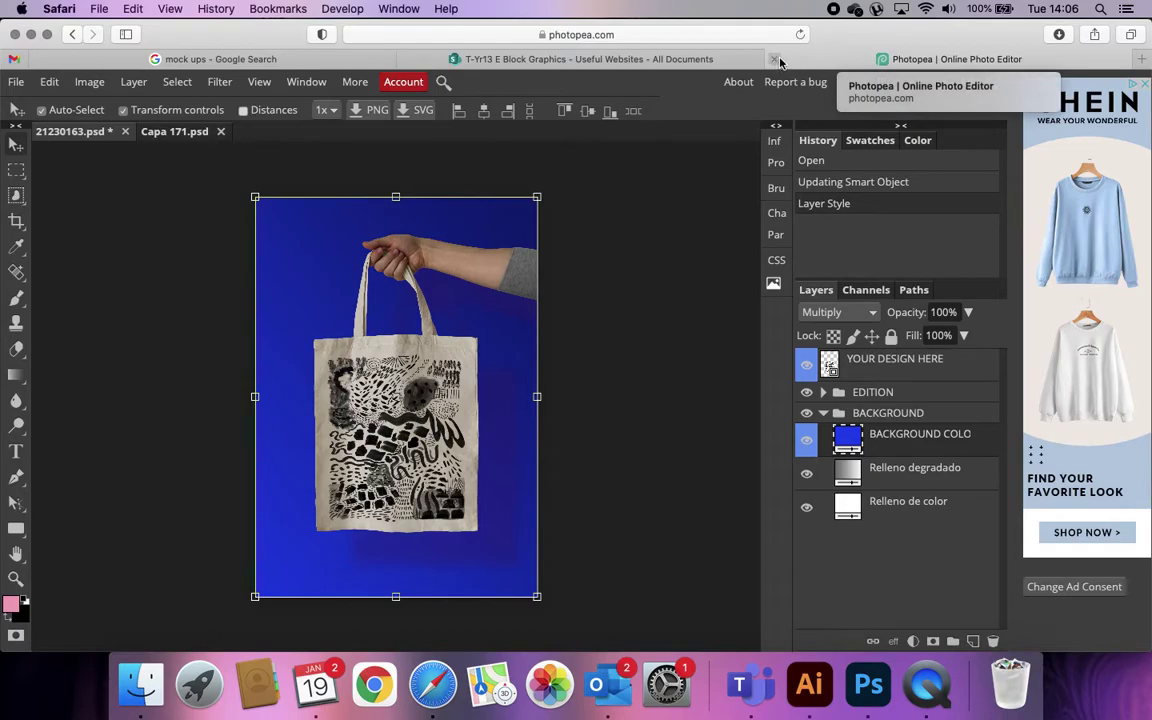
left_click(632, 302)
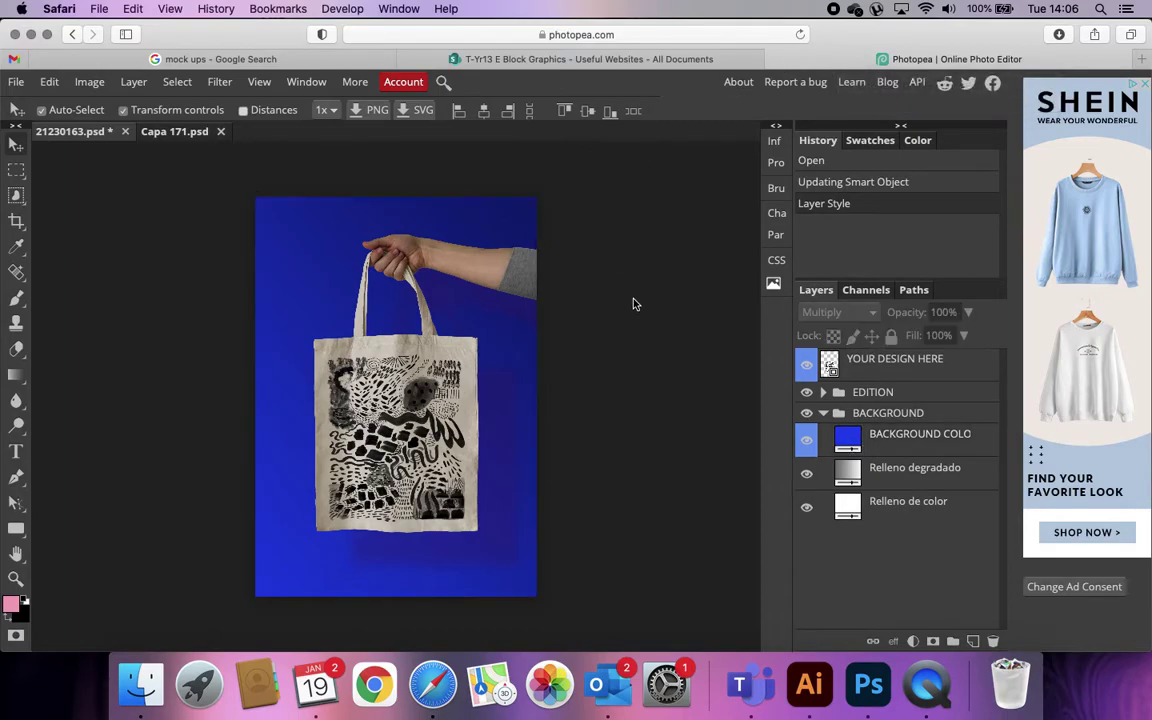
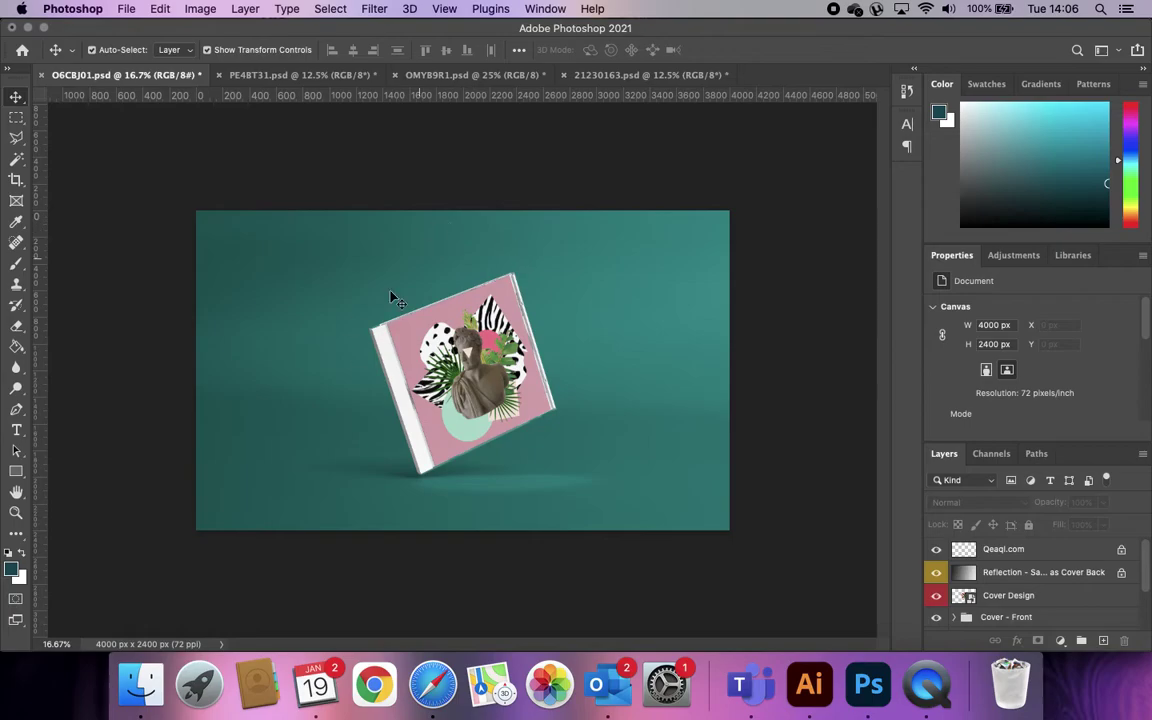
Switch to Photoshop, open the Cover Design smart object of O6CBJ01.psd, and delete its existing screenshot artwork layer
scroll(1000, 585, "down", 3)
scroll(1000, 585, "up", 3)
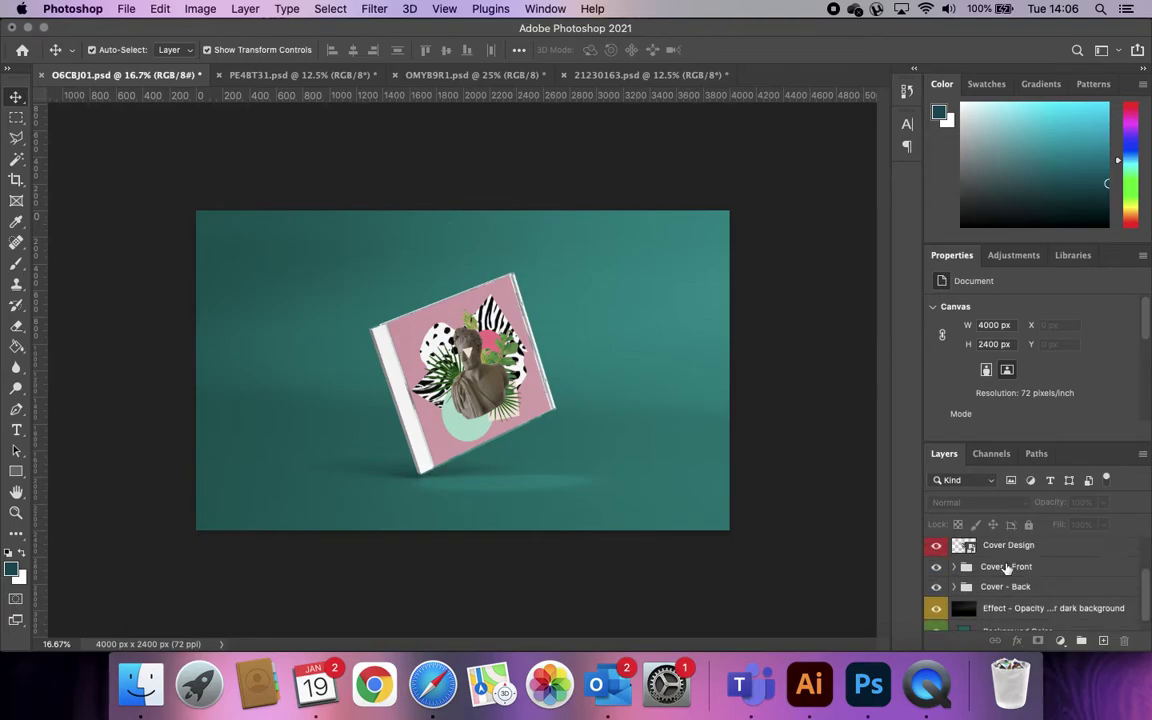
left_click_drag(1034, 441, 1034, 378)
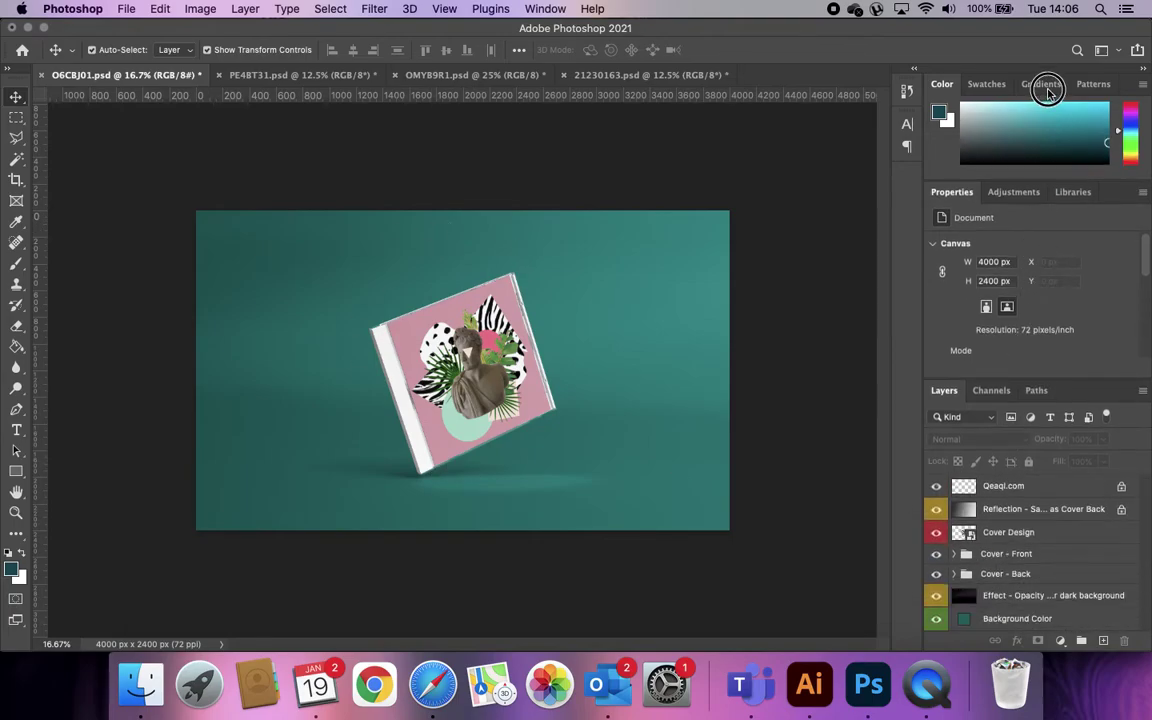
double_click(964, 535)
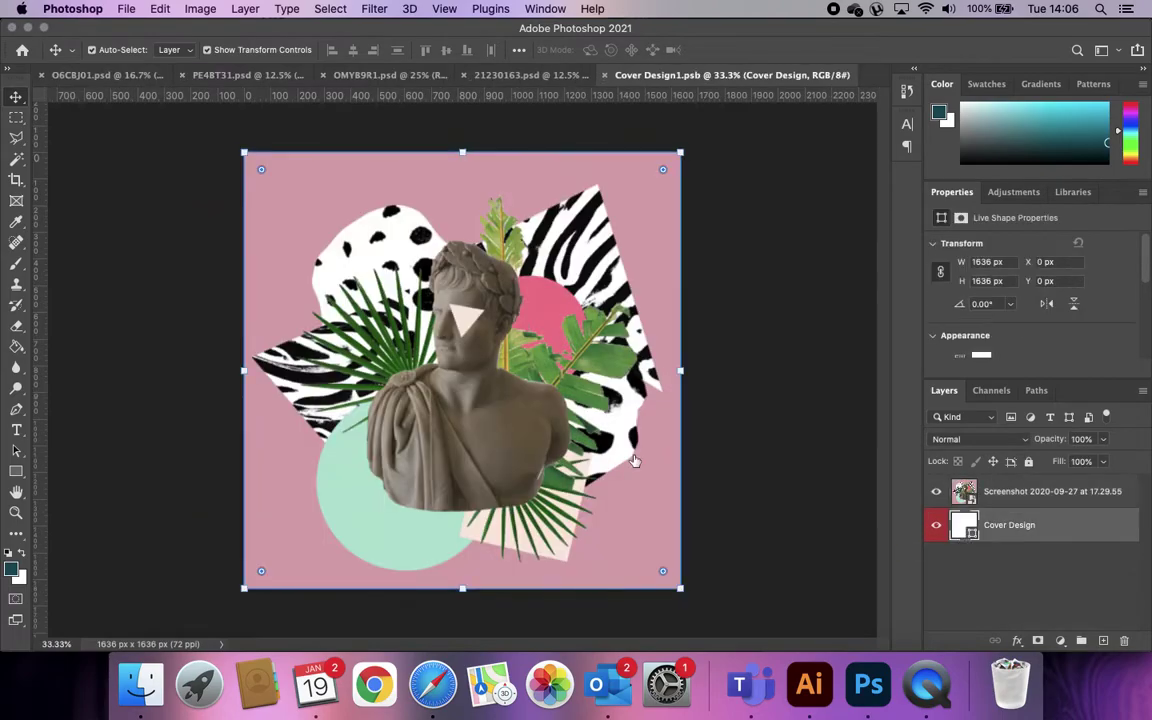
key("BackSpace")
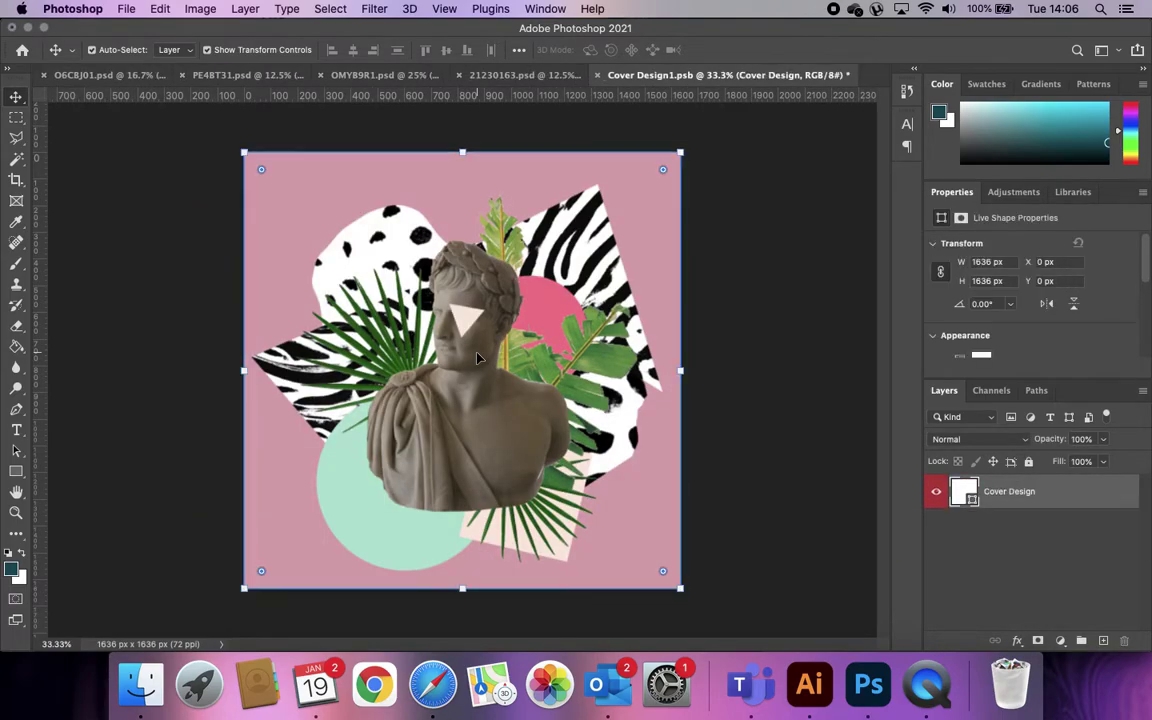
Place Screenshot 2020-09-27 at 18.19.56.png from Finder into the cover document, scaled to about 1593 by 1426 px and centred
left_click(128, 695)
left_click_drag(643, 257, 470, 458)
left_click_drag(547, 285, 740, 76)
left_click_drag(464, 260, 435, 322)
left_click_drag(261, 351, 206, 352)
left_click_drag(410, 364, 455, 400)
key("Return")
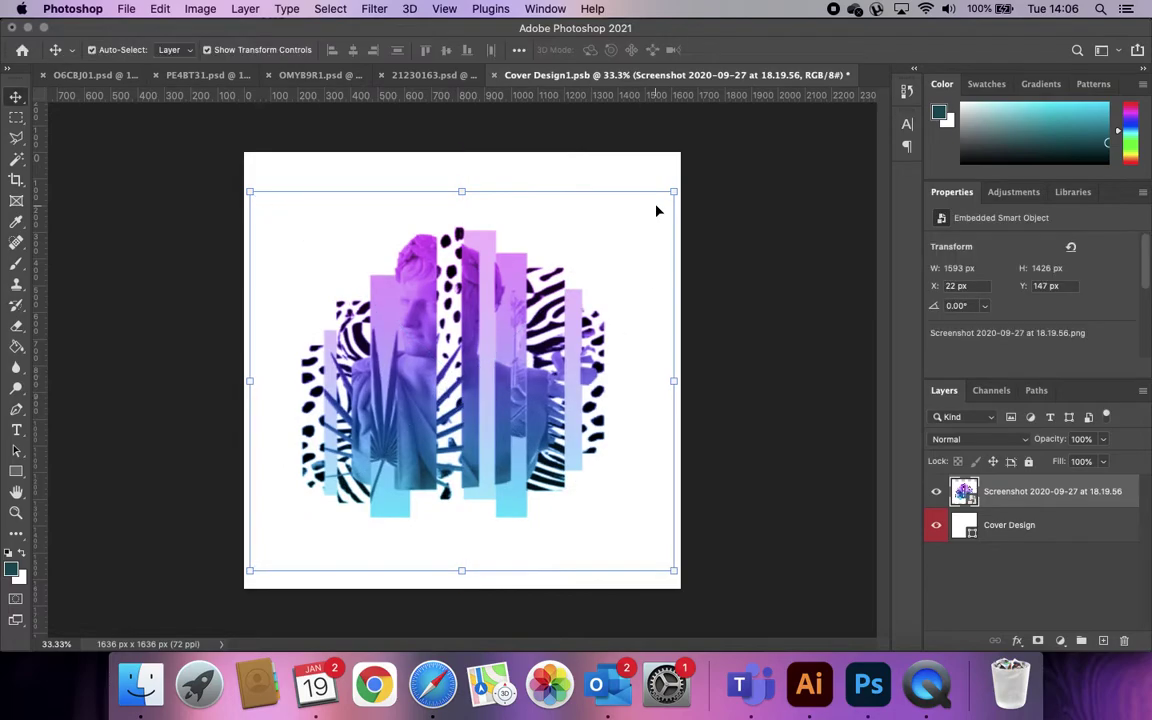
Save the Cover Design smart object and return to O6CBJ01.psd to view the new artwork on the CD case
left_click(172, 255)
left_click(126, 8)
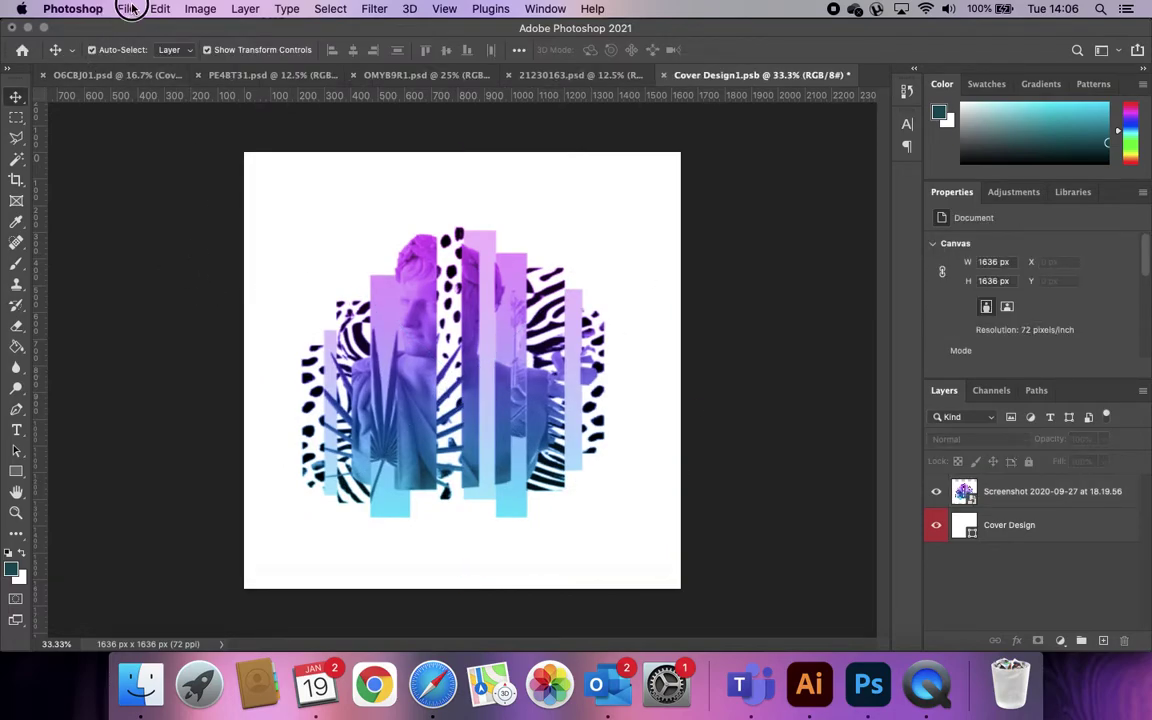
left_click(172, 177)
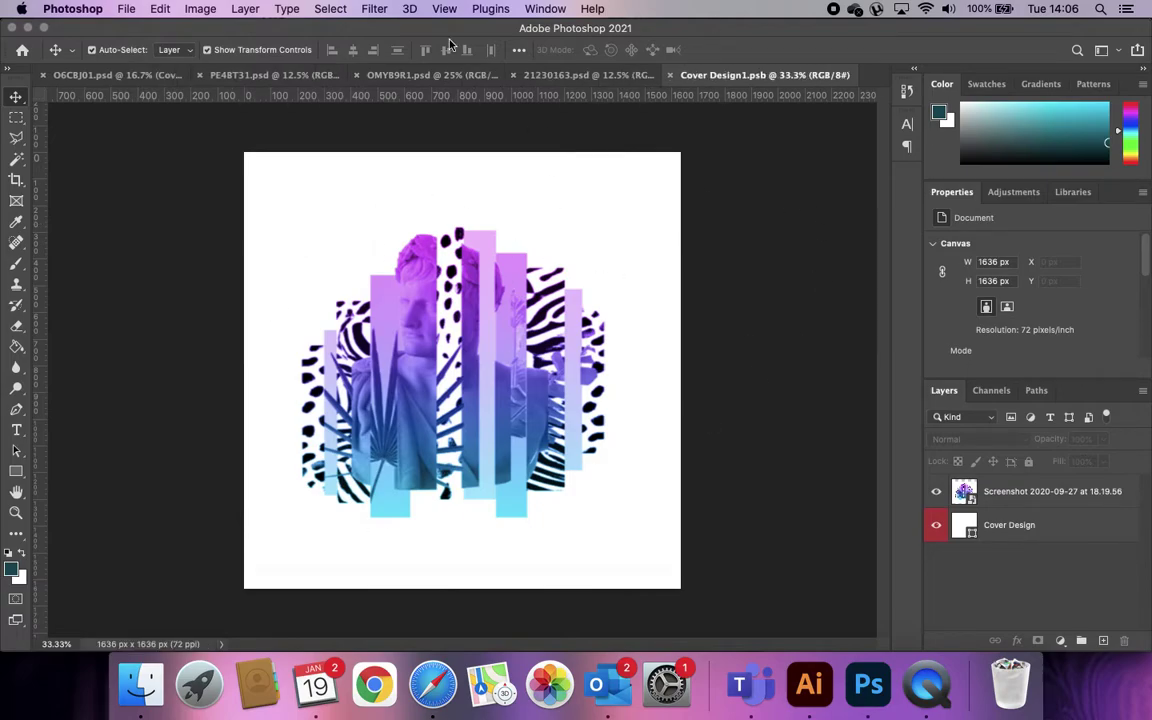
left_click(586, 75)
left_click(381, 77)
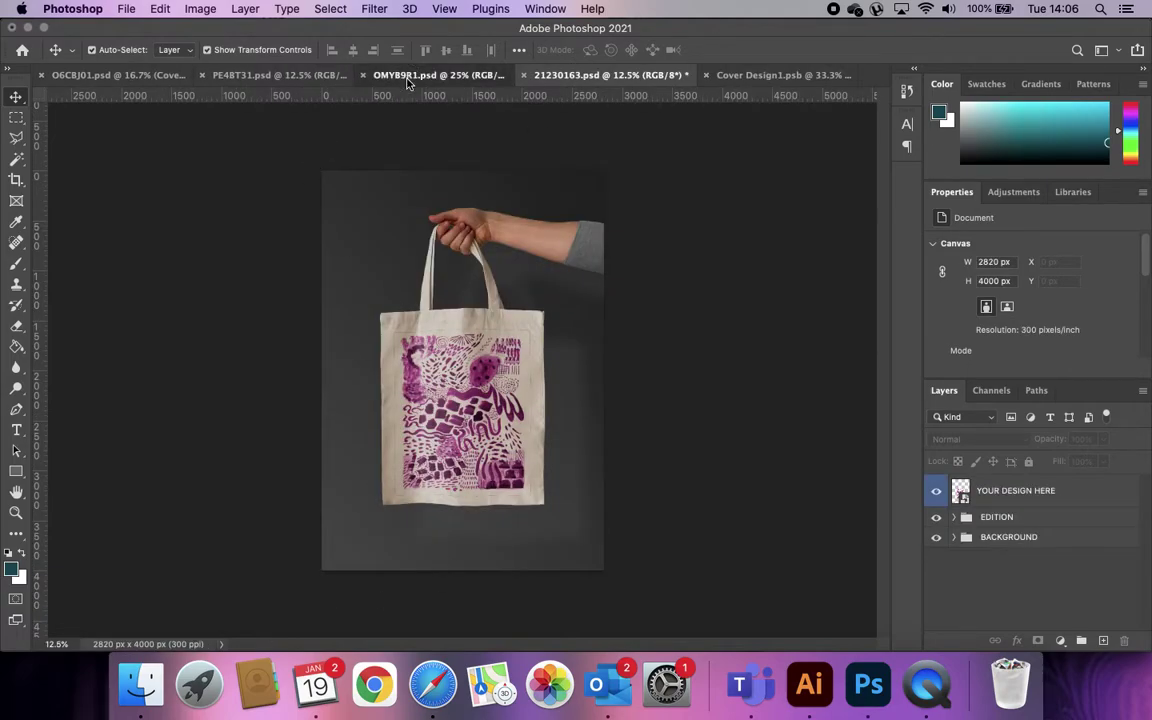
left_click(143, 78)
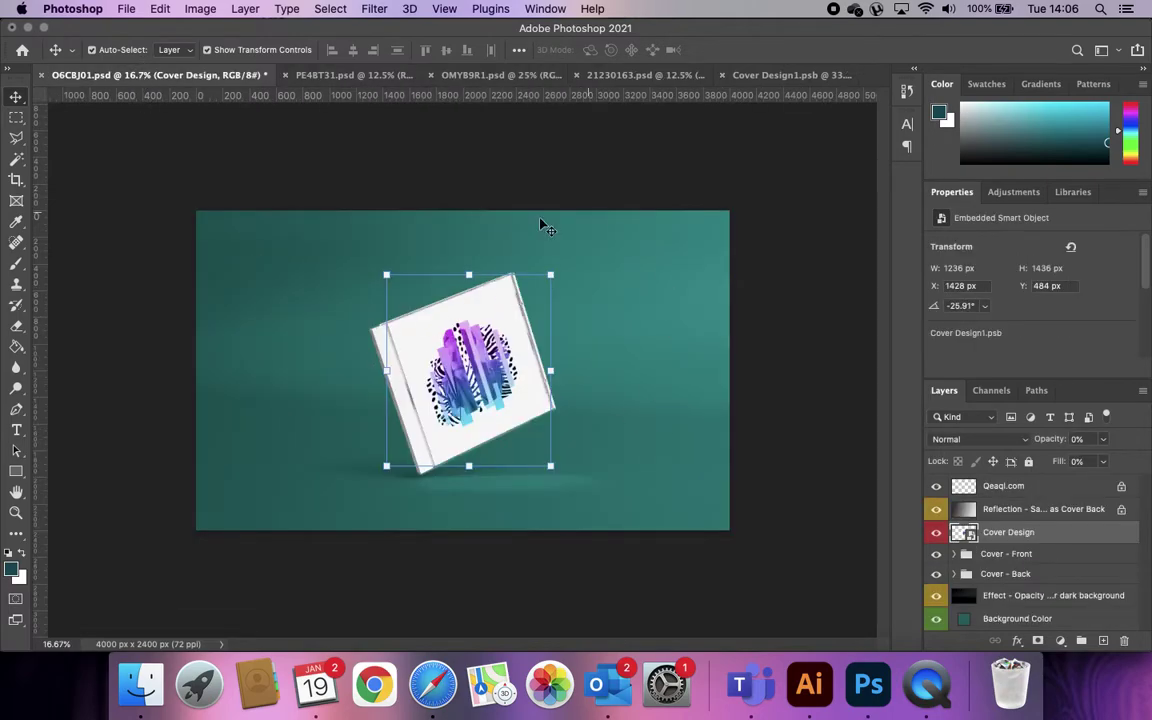
left_click(622, 381)
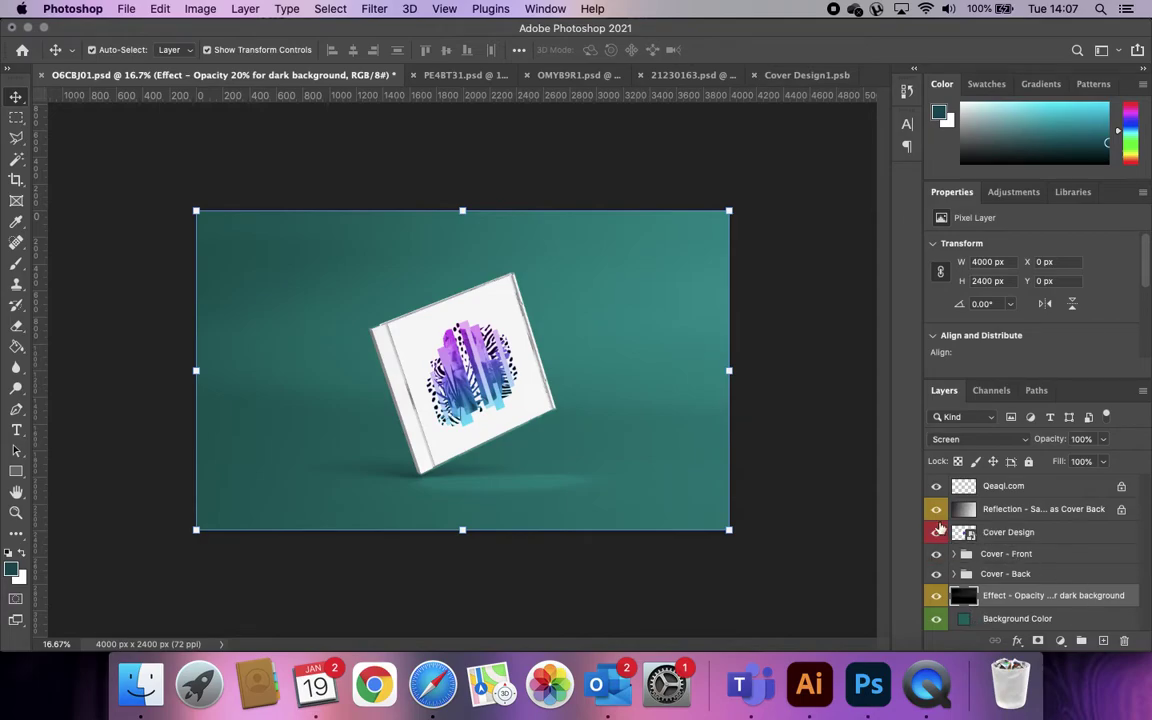
Toggle the visibility of the Cover - Front and Cover - Back groups off and on to identify their parts
left_click(938, 558)
left_click(938, 560)
left_click(938, 573)
left_click(938, 573)
Recolour the Color fill layer in the Cover - Back group with a blue sampled from the cover artwork
left_click(1000, 576)
left_click(954, 574)
scroll(990, 540, "down", 2)
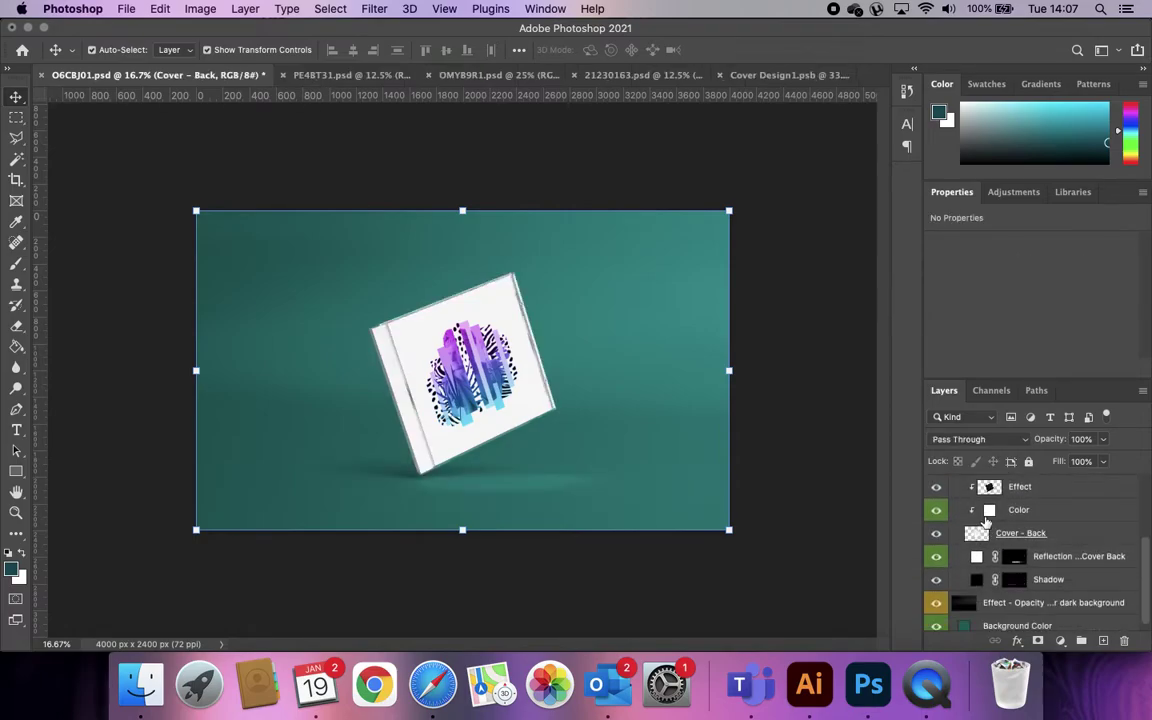
double_click(989, 511)
left_click(687, 307)
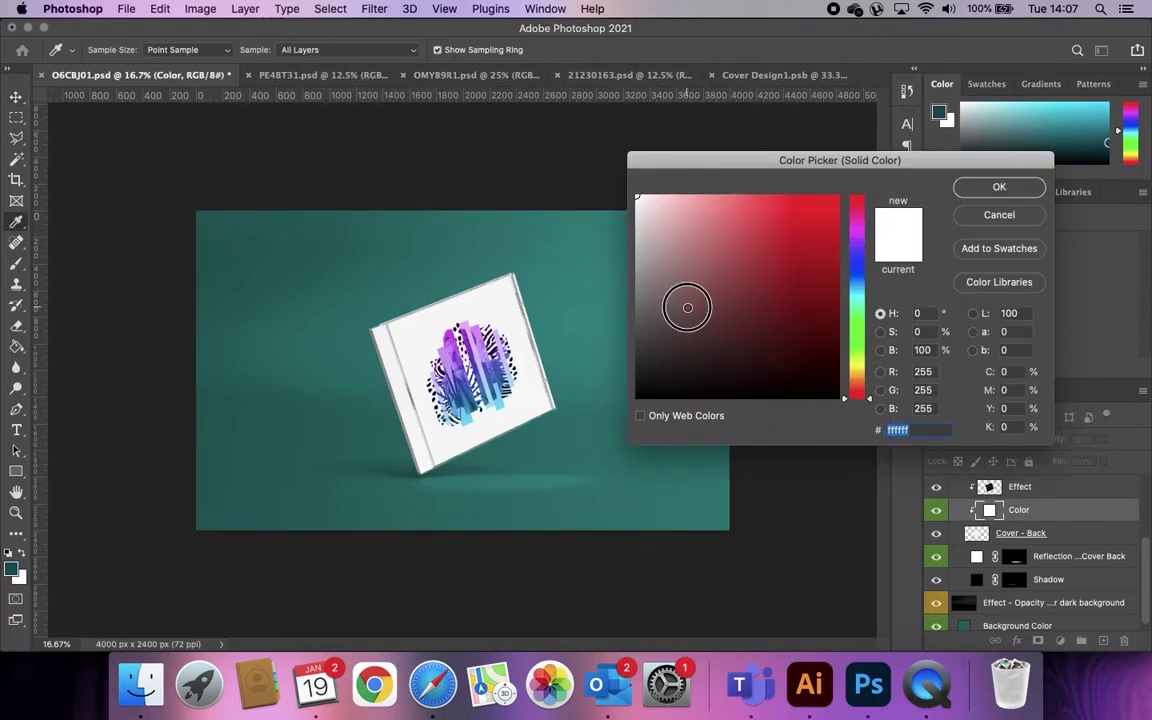
mouse_move(786, 291)
left_mouse_down()
mouse_move(789, 357)
mouse_move(812, 215)
left_mouse_up()
left_click_drag(407, 325, 418, 349)
left_click(1003, 190)
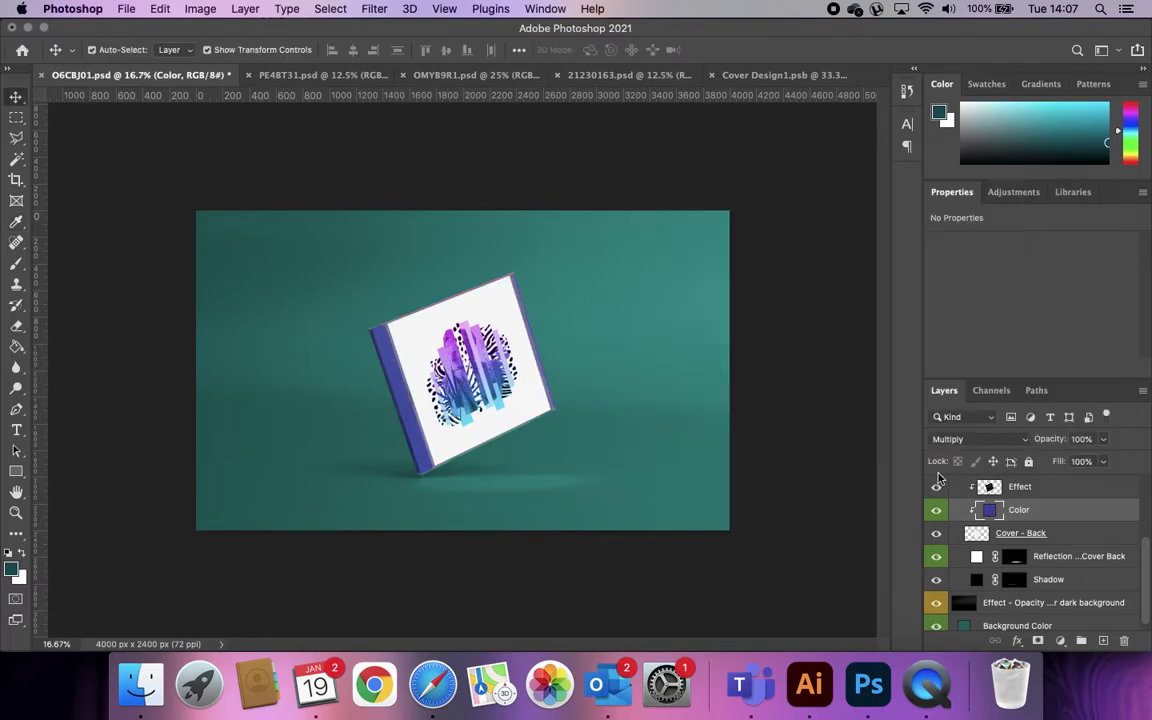
Collapse the Cover - Back group and recolour the Background Color layer with a purple sampled from the cover artwork
scroll(978, 535, "up", 5)
left_click(986, 578)
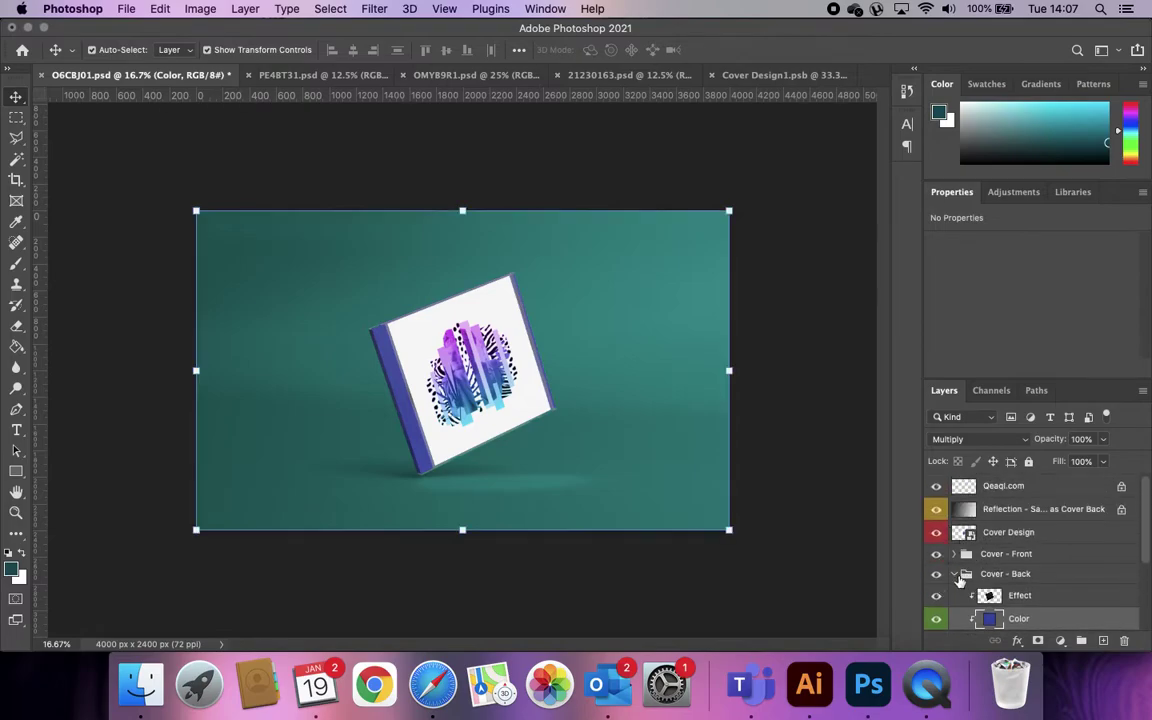
left_click(955, 574)
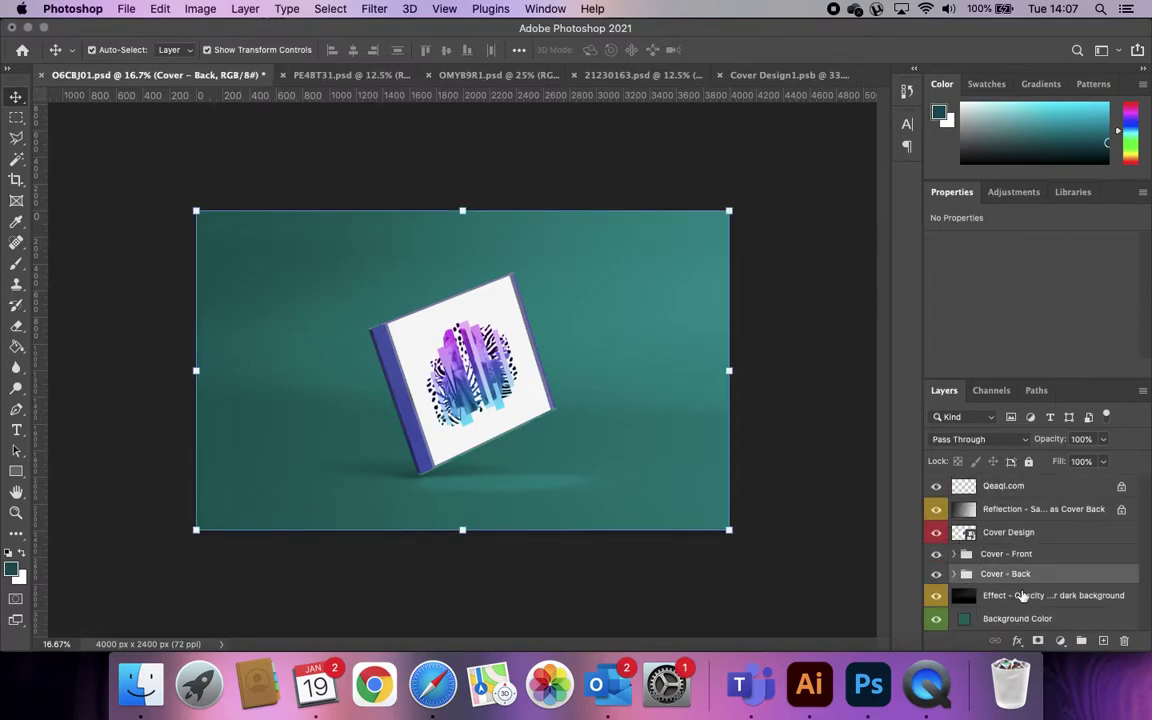
double_click(963, 619)
left_click_drag(740, 265, 661, 341)
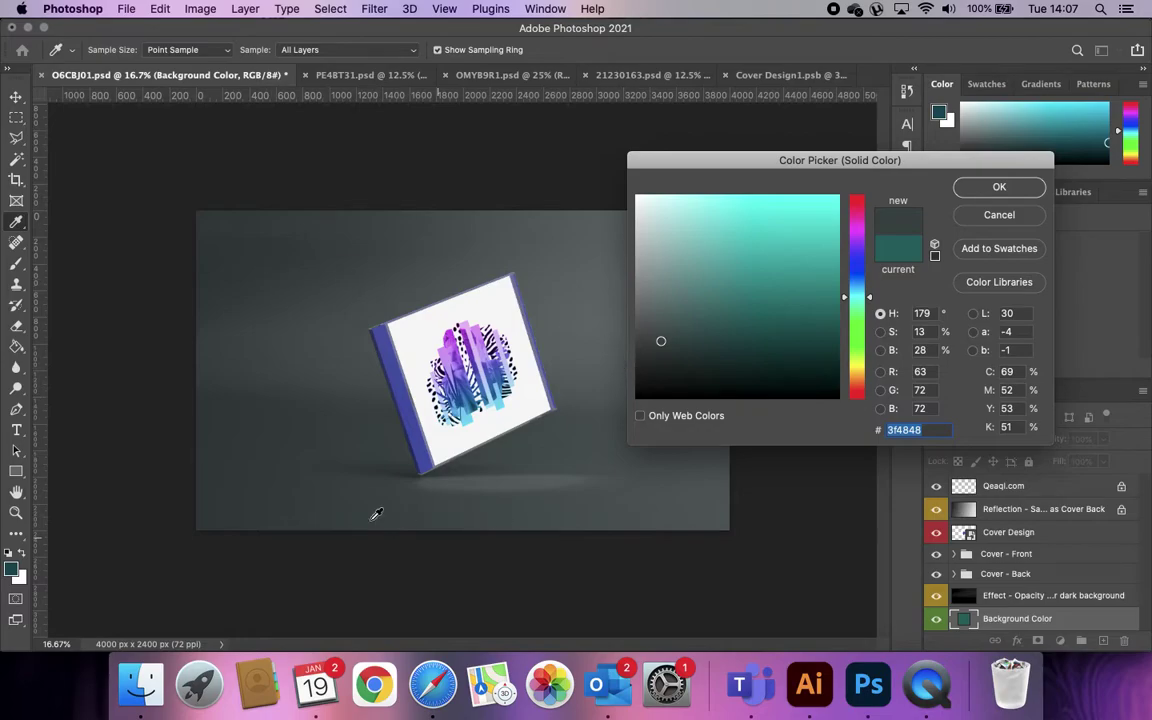
left_click_drag(658, 375, 746, 373)
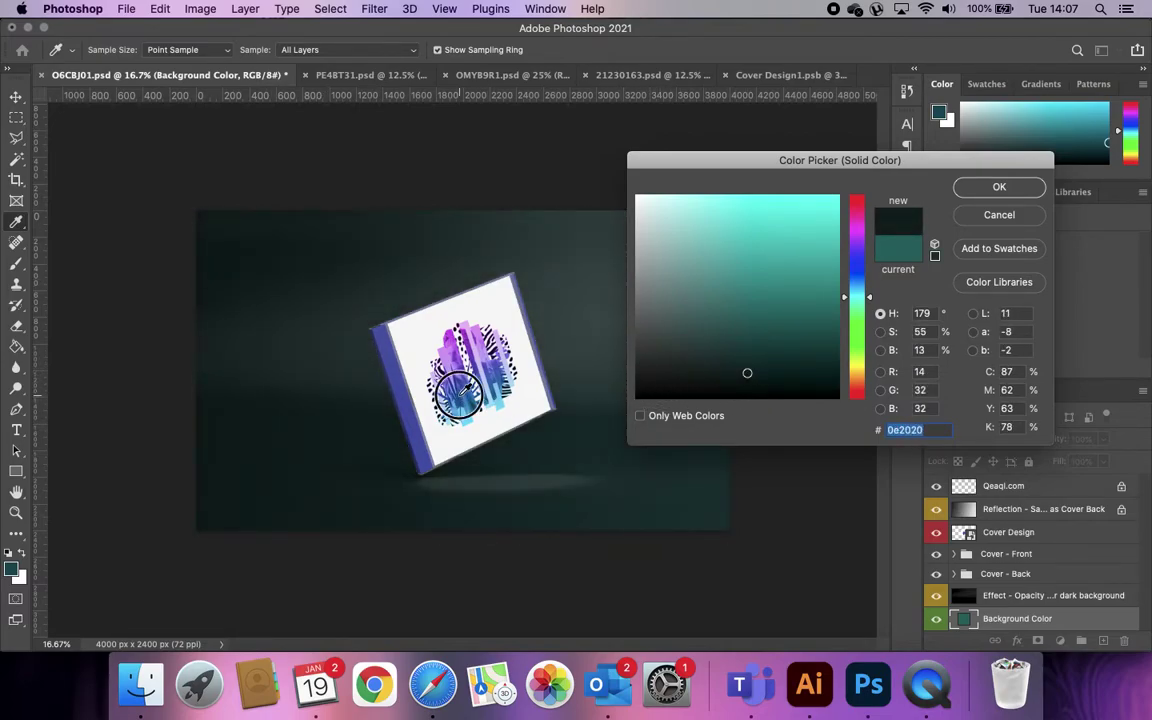
left_click(462, 397)
left_click_drag(462, 397, 456, 355)
left_click(990, 187)
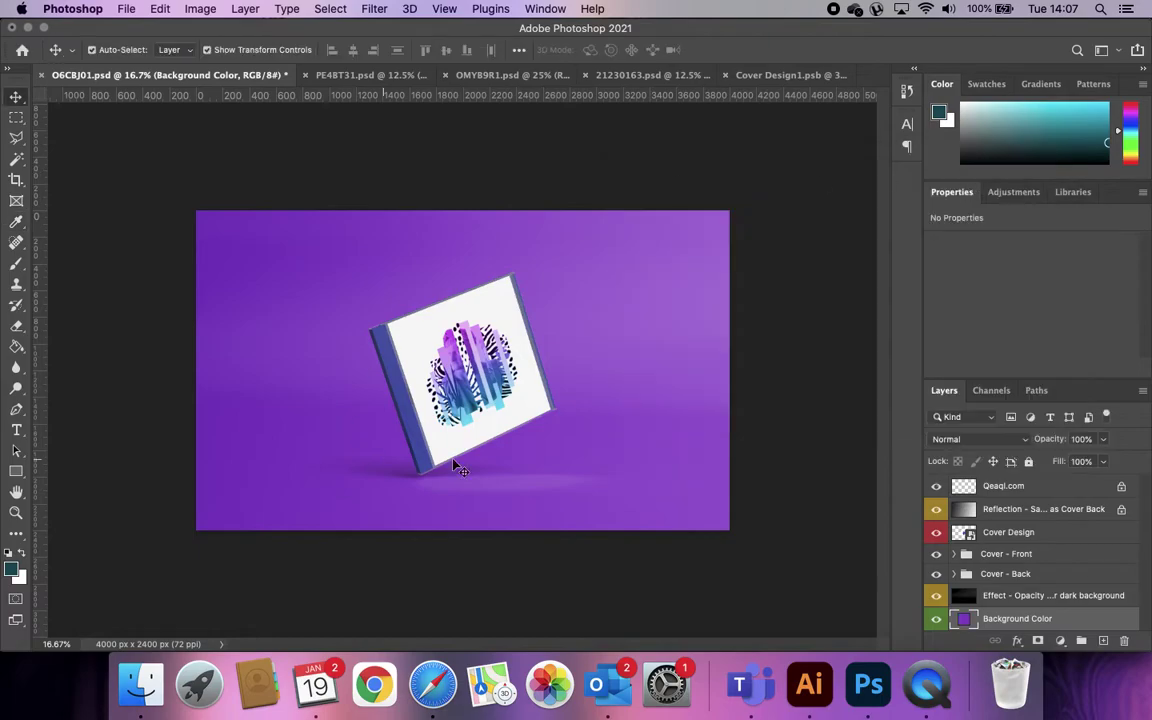
Switch to PE4BT31.psd and open the Your Design Here smart object in the Muppi group
left_click(370, 75)
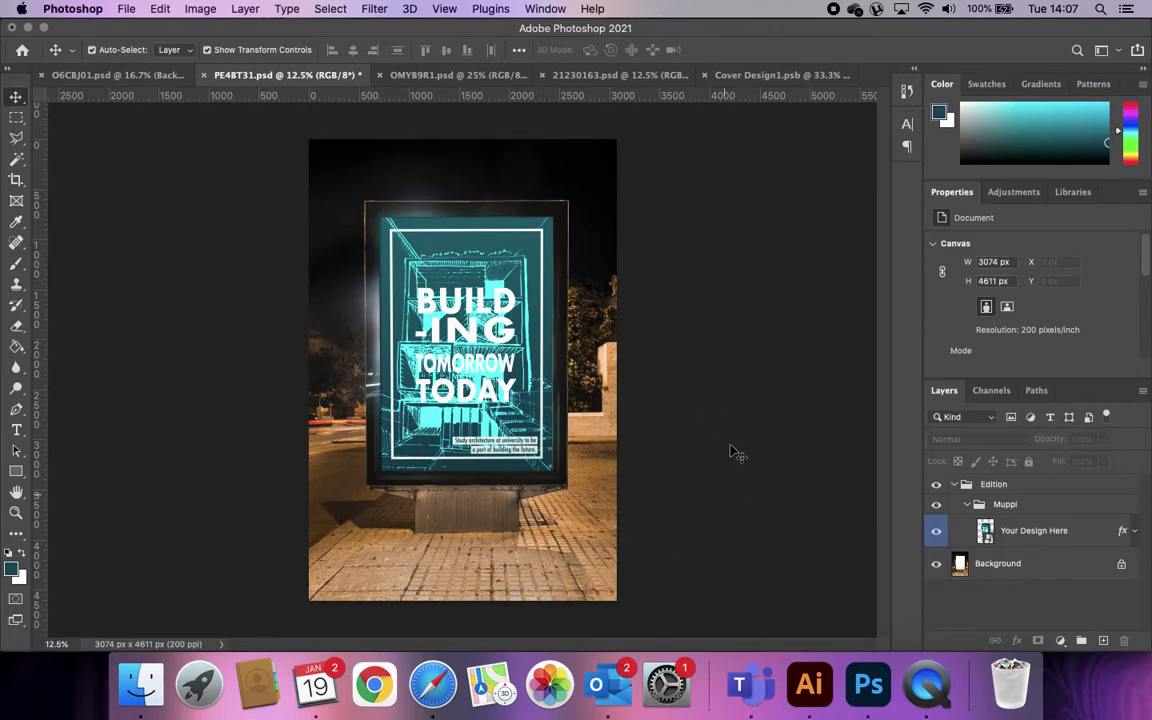
left_click(954, 485)
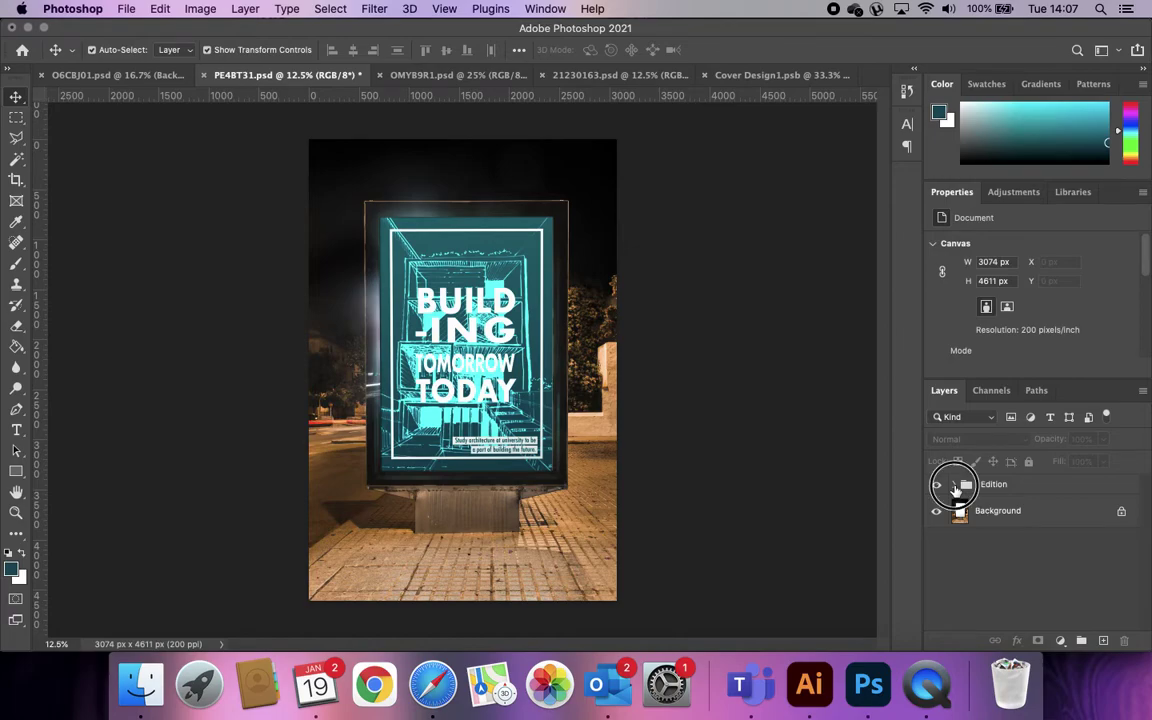
left_click(954, 485)
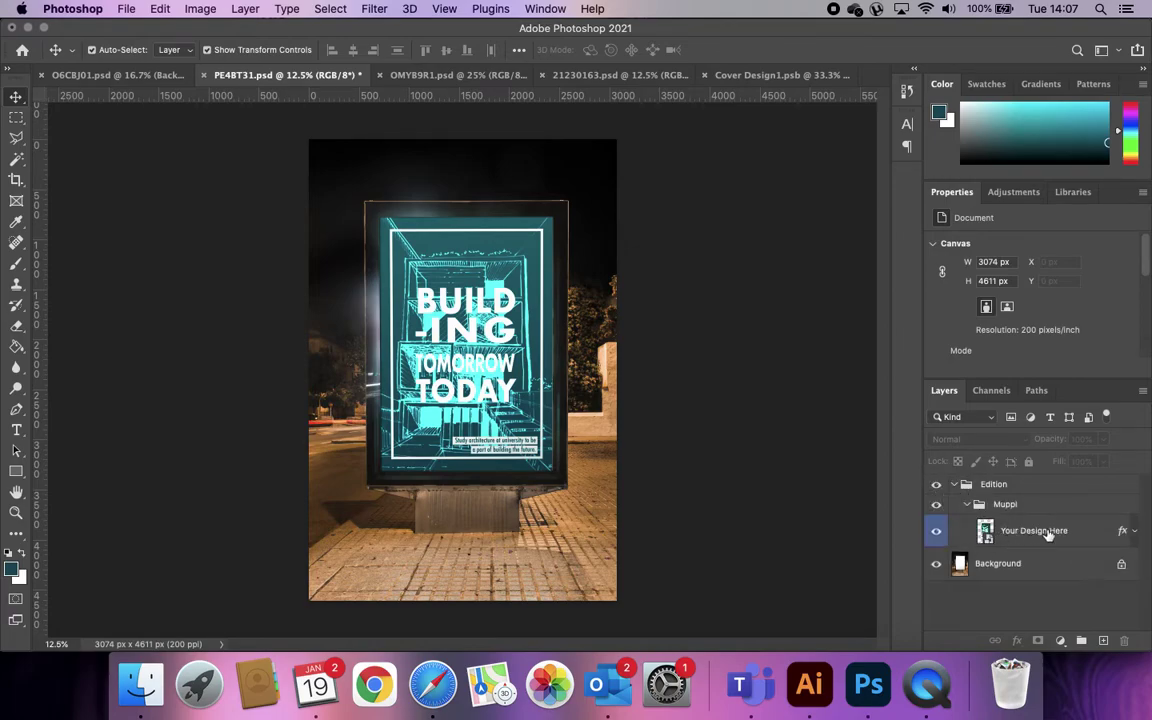
left_click(986, 533)
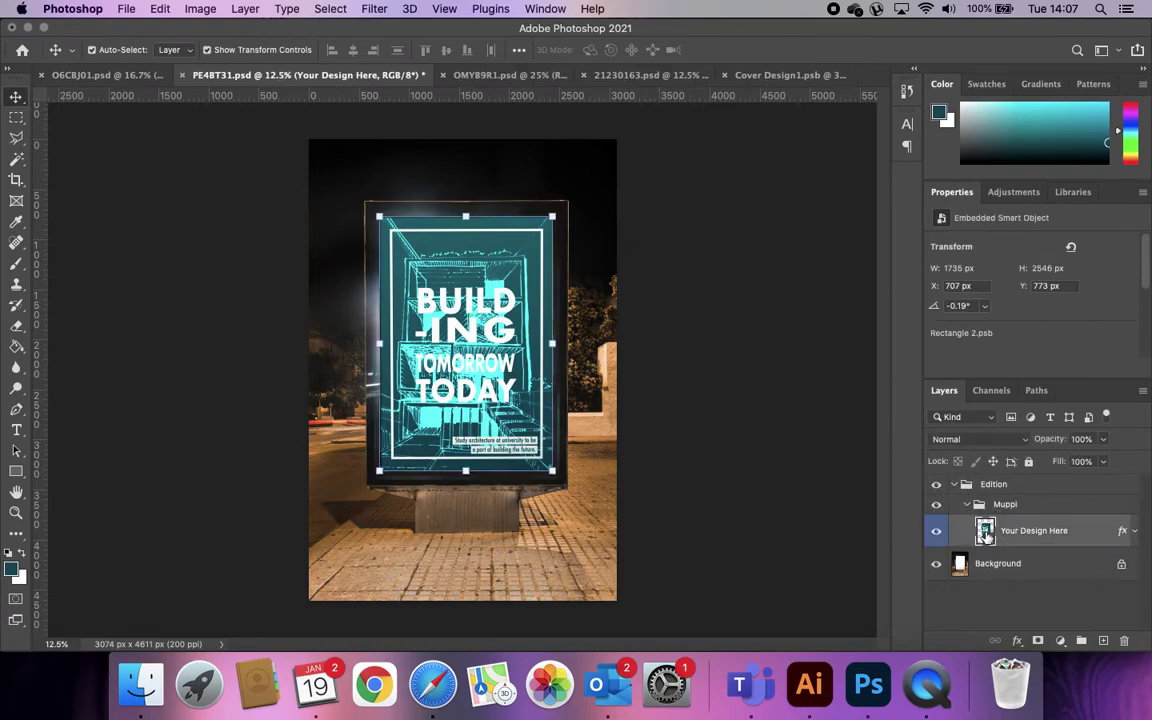
double_click(986, 533)
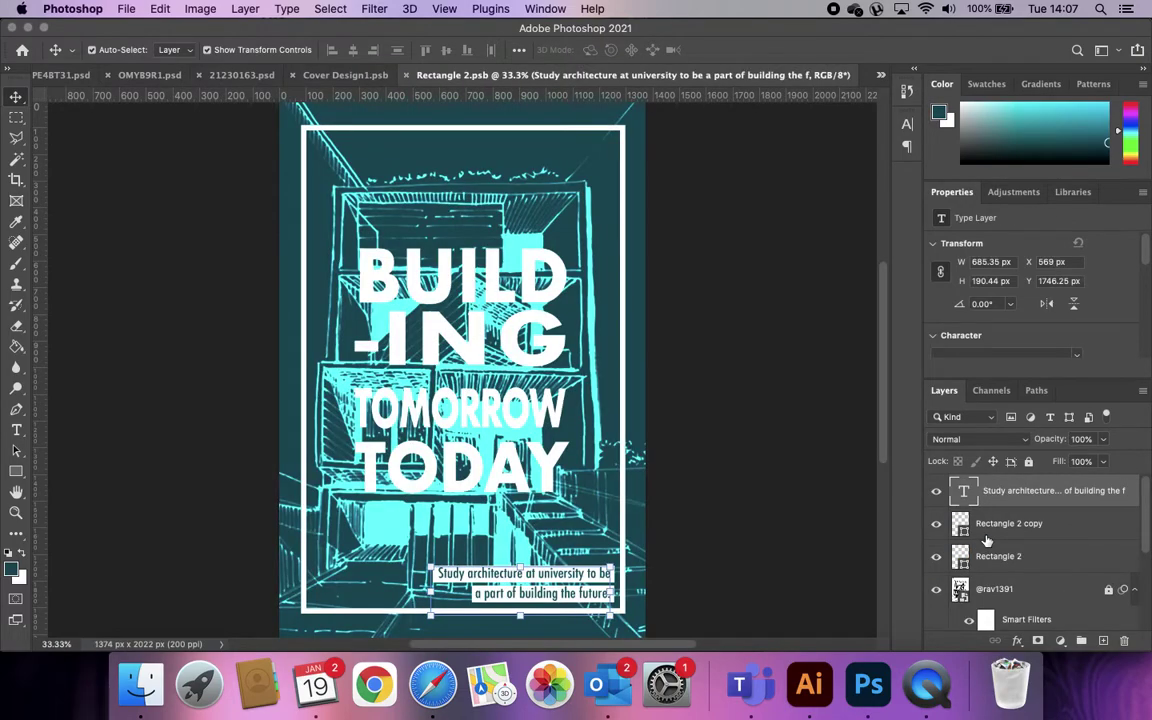
Try moving the "Study architecture" tagline and its lower white strip up beneath the poster heading
left_click_drag(527, 581, 466, 508)
left_click(562, 597)
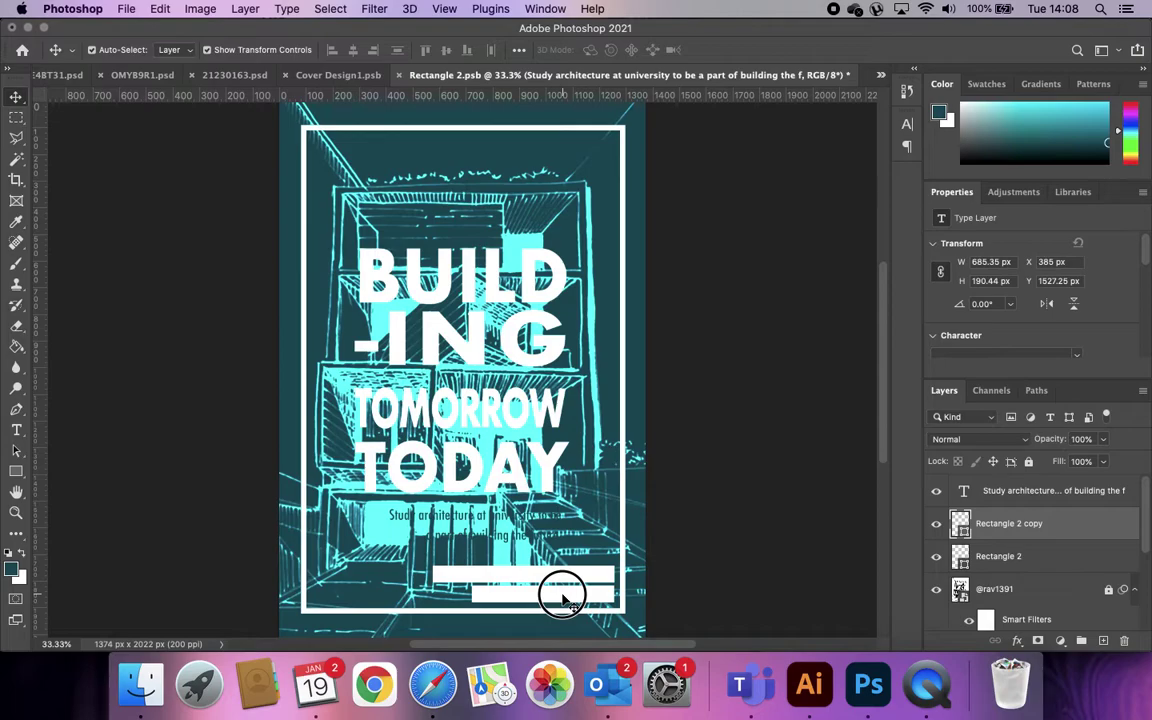
left_click_drag(562, 597, 478, 473)
scroll(1057, 568, "down", 3)
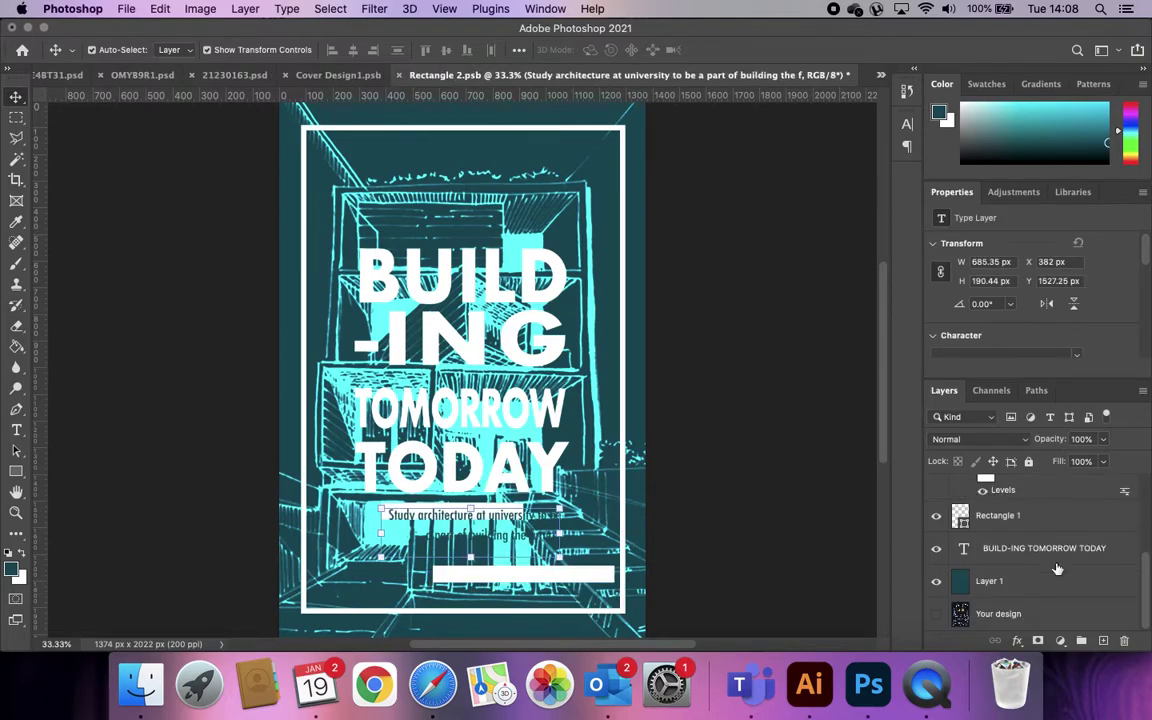
Move the lower white strip and the tagline back to the poster's lower right corner, with the text over both strips
left_click_drag(496, 537, 536, 570)
left_click(446, 520)
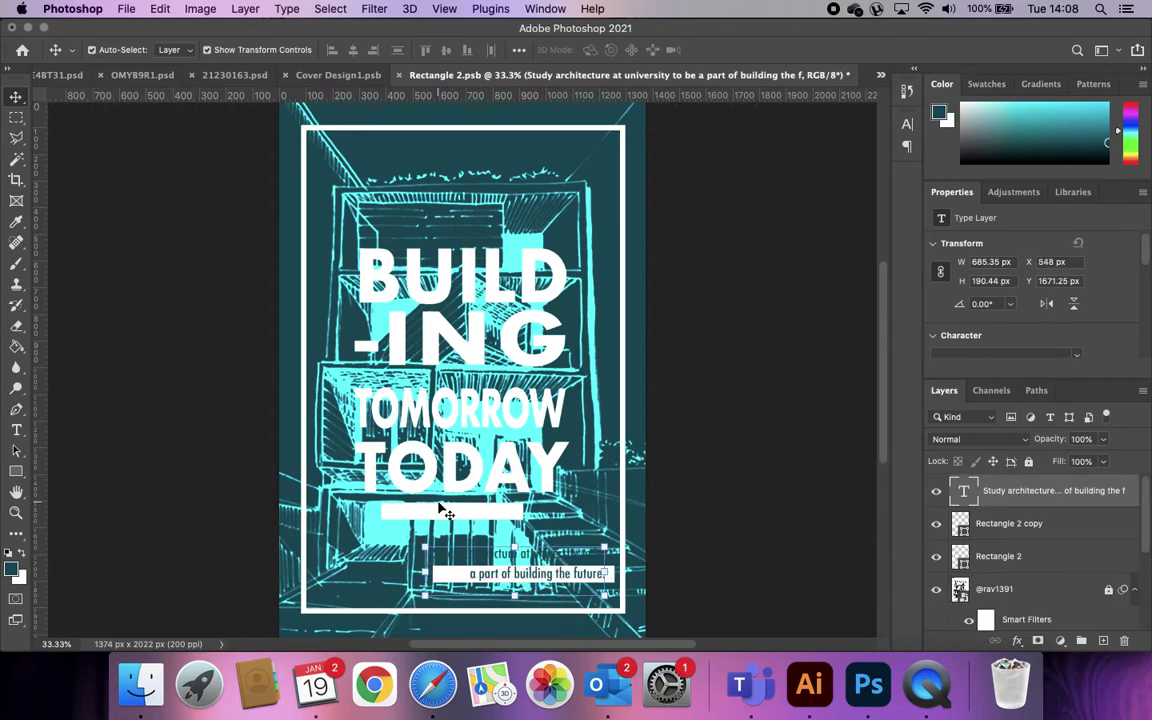
left_click_drag(446, 520, 527, 597)
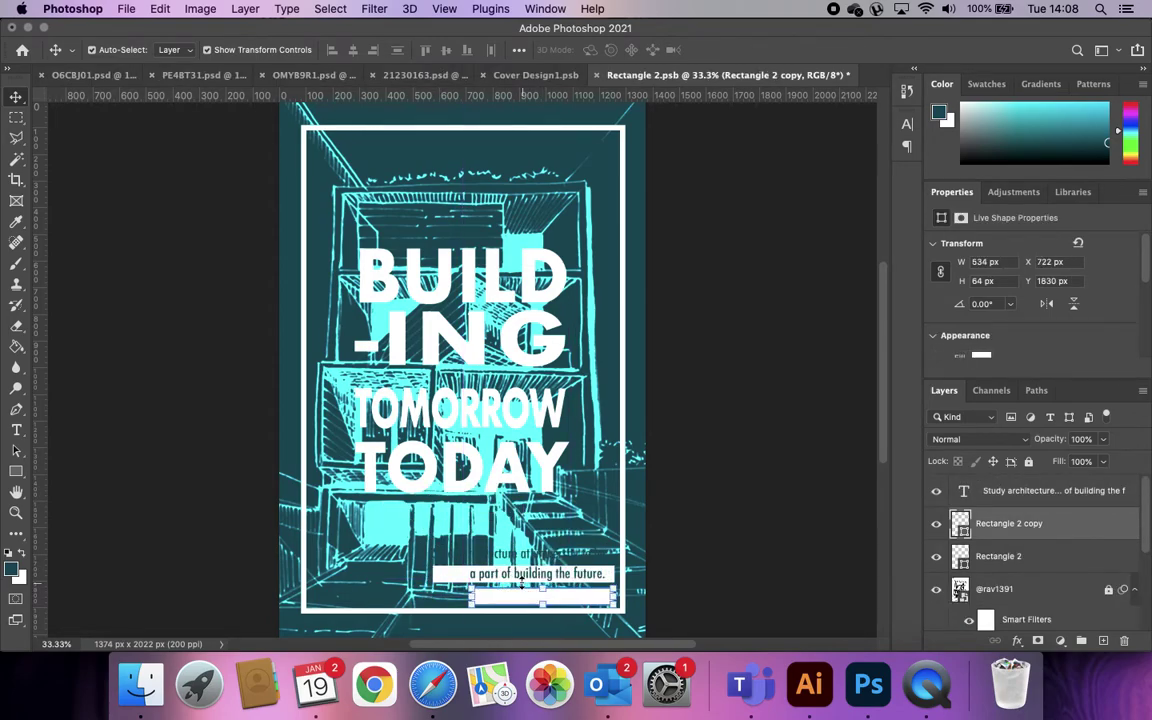
key("ctrl+t")
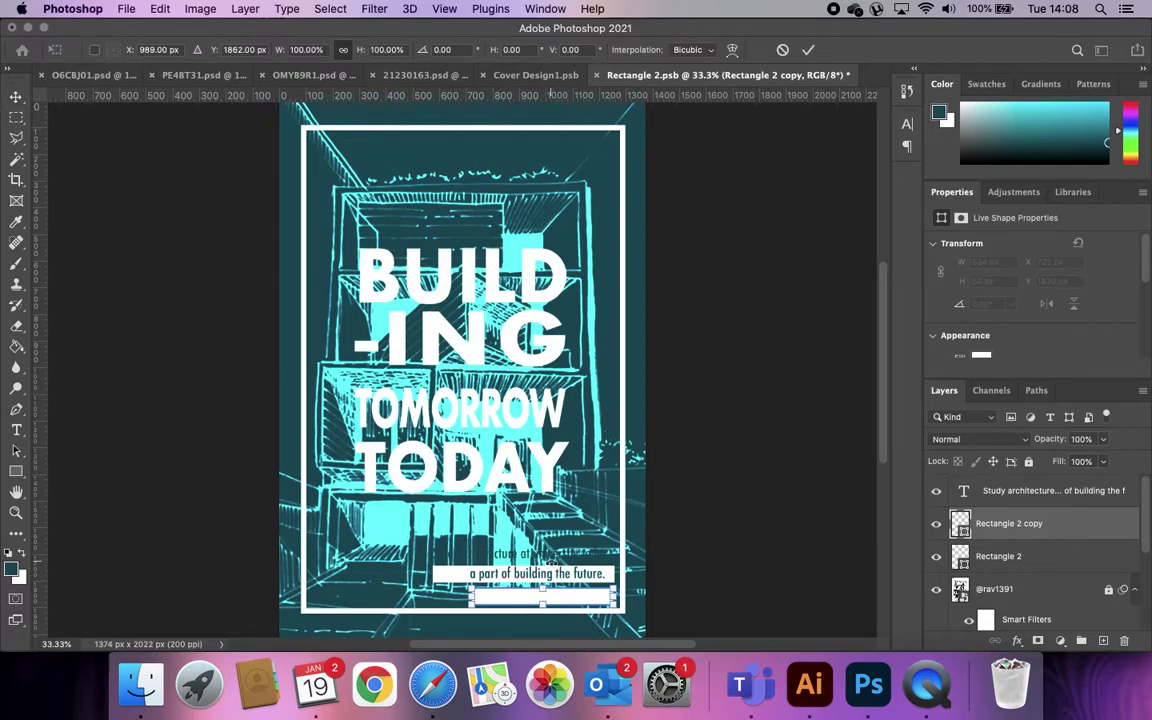
left_click(808, 49)
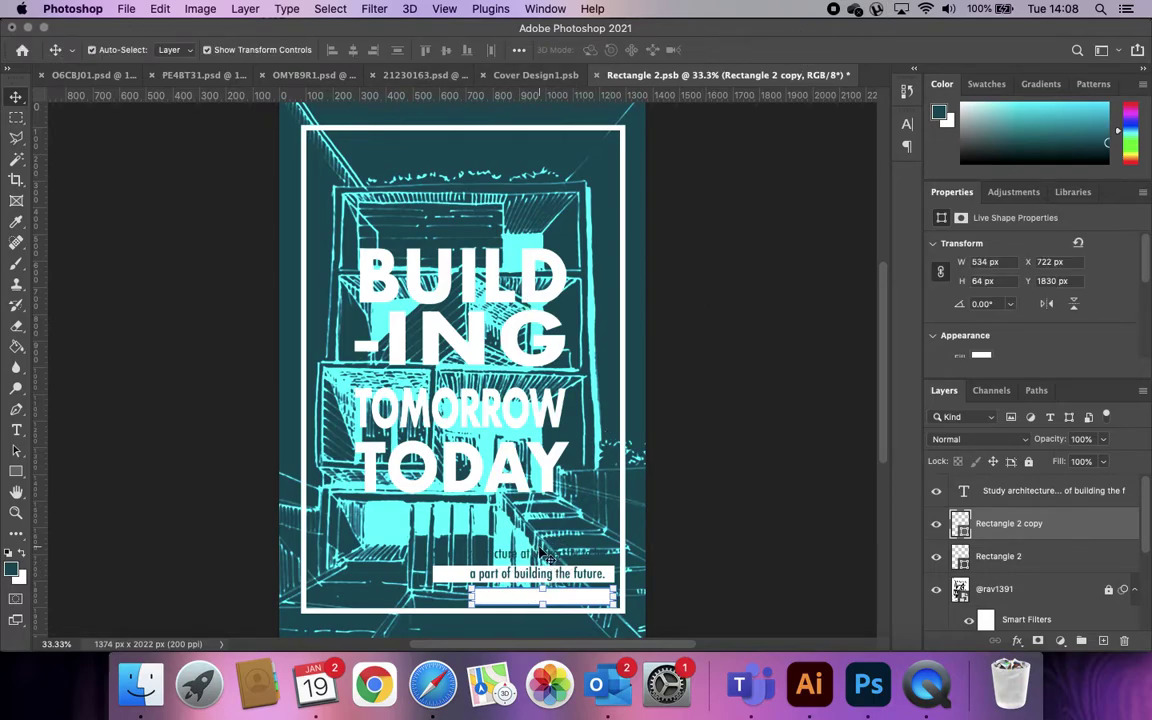
left_click_drag(540, 545, 583, 586)
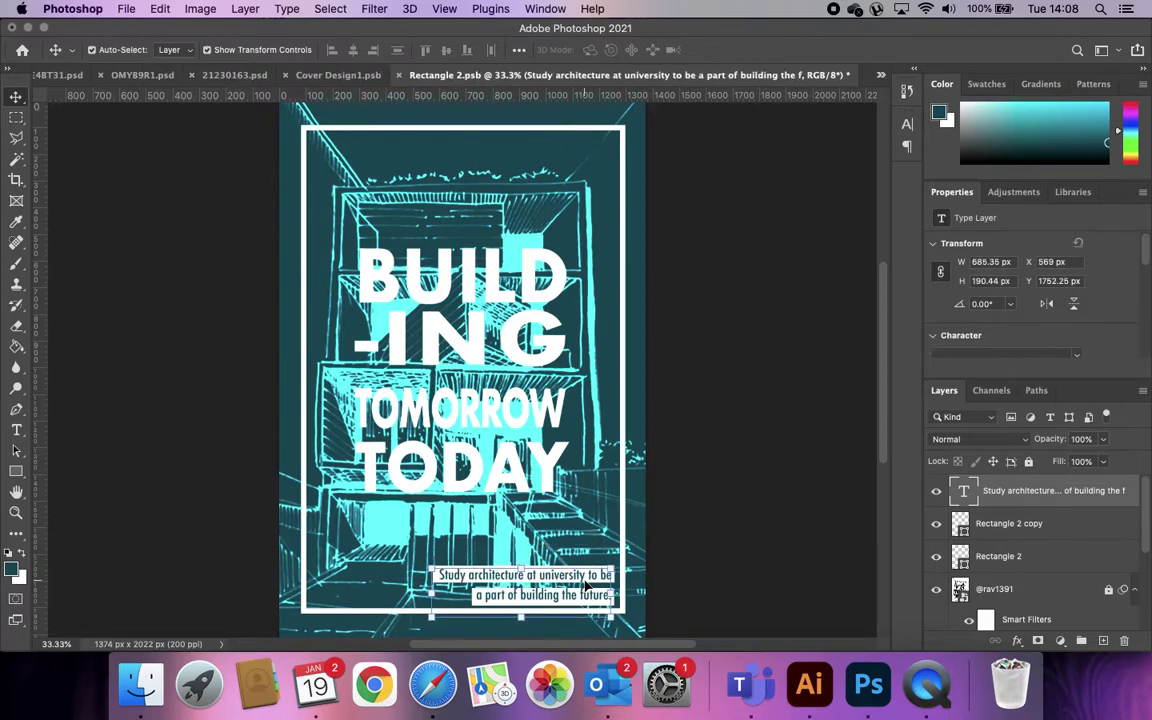
left_click(741, 299)
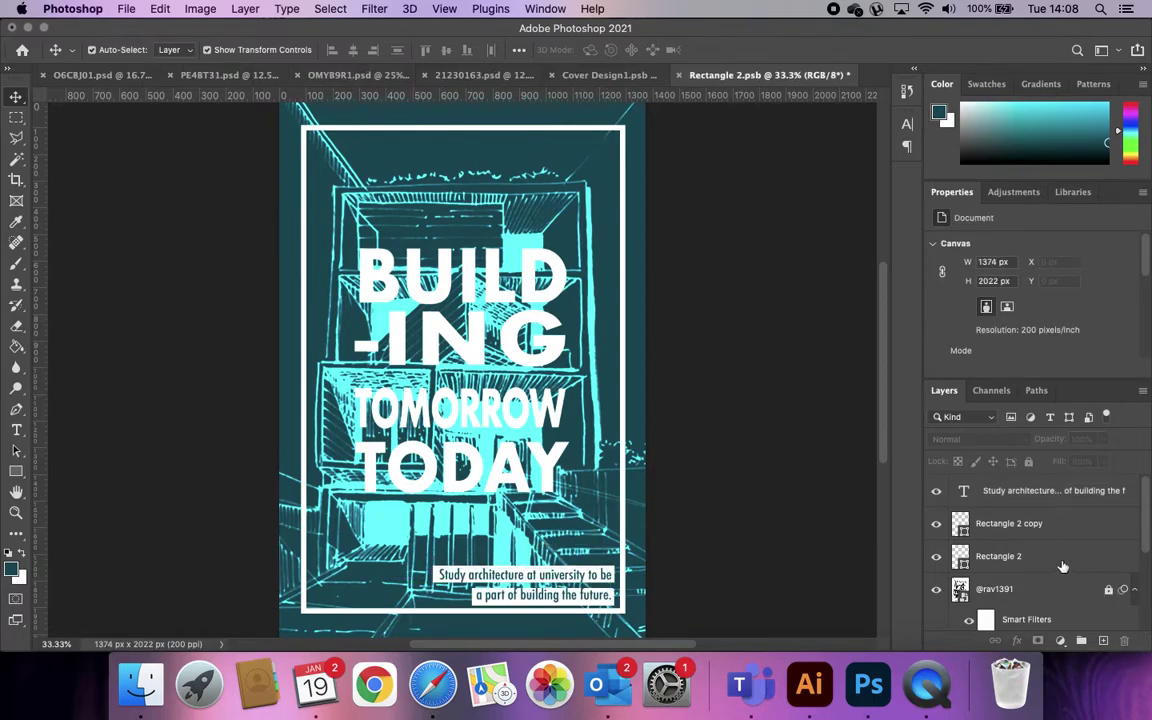
Move the BUILD-ING TOMORROW TODAY heading up and left inside the white frame, to about X 168 px, Y 168 px
scroll(1063, 566, "down", 5)
left_click(454, 356)
left_click_drag(509, 311, 476, 216)
Save the Rectangle 2.psb smart object and return to PE4BT31.psd to view the updated poster with nothing selected
left_click(127, 10)
left_click(170, 171)
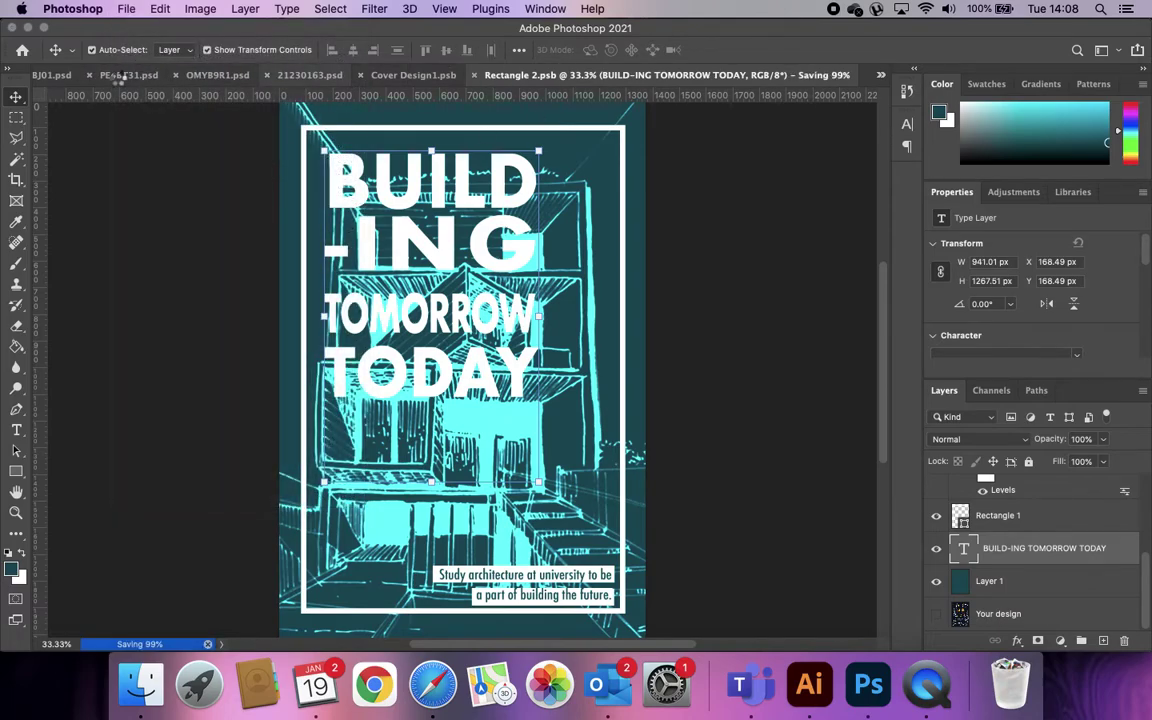
left_click(155, 76)
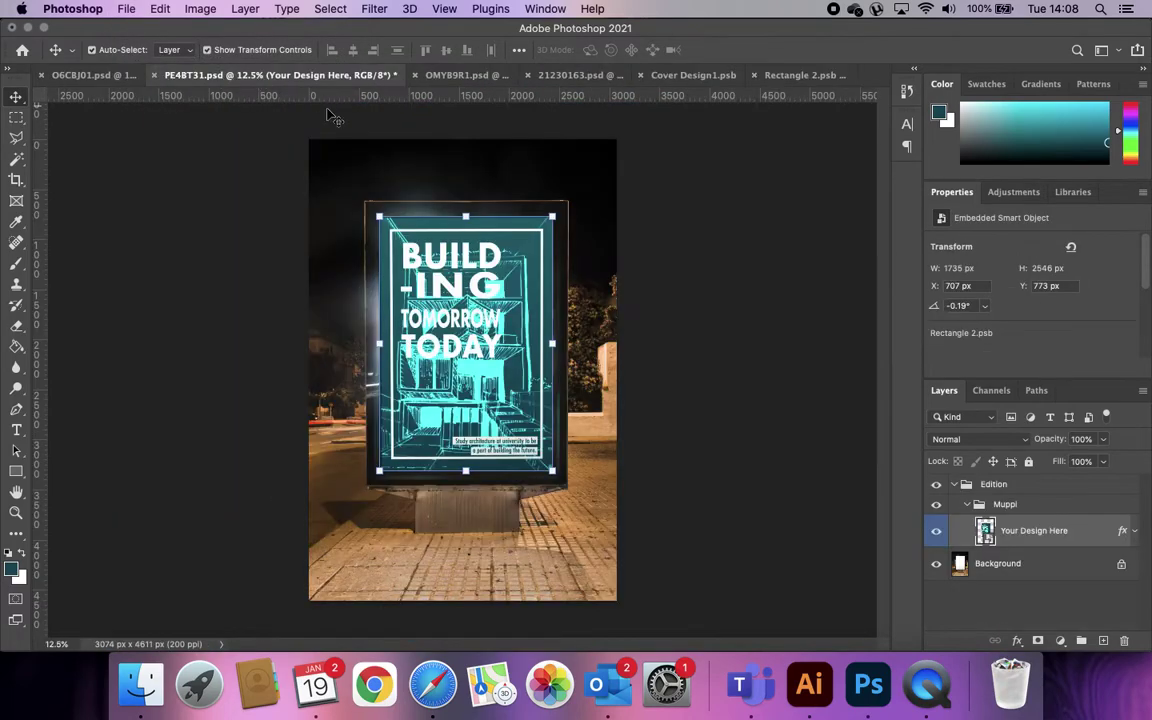
left_click(787, 452)
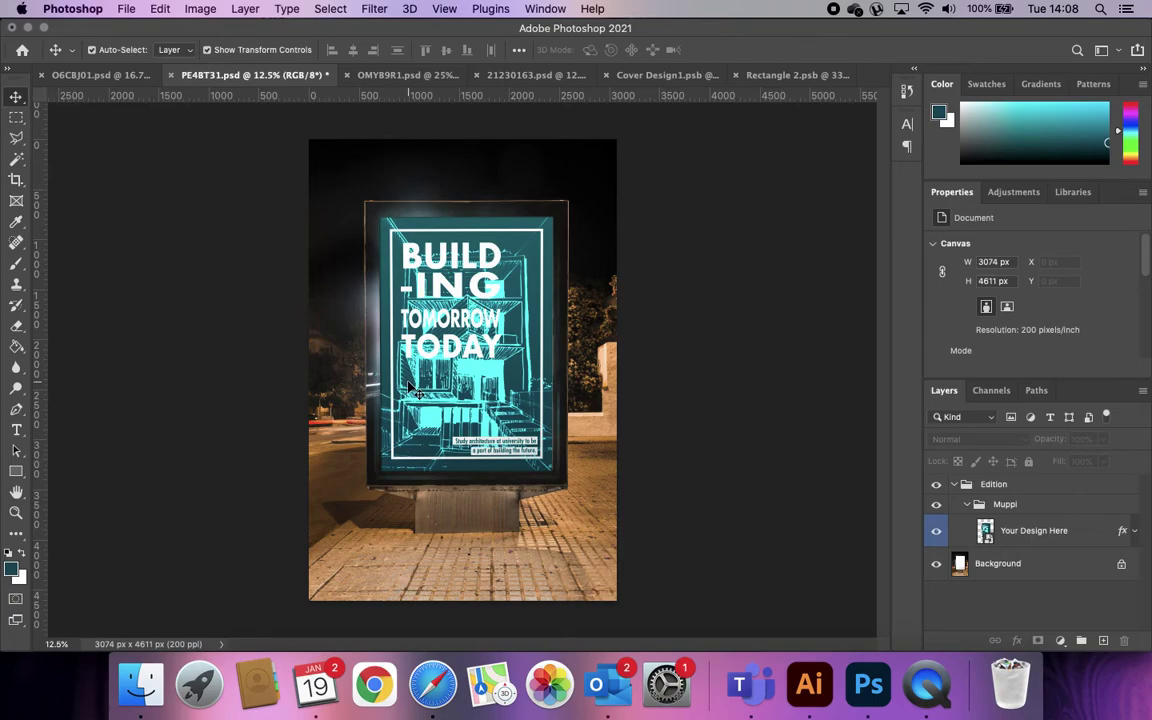
Switch to OMYB9R1.psd and toggle the Your image and Your image 2 layers off and on to identify each magazine page
left_click(405, 75)
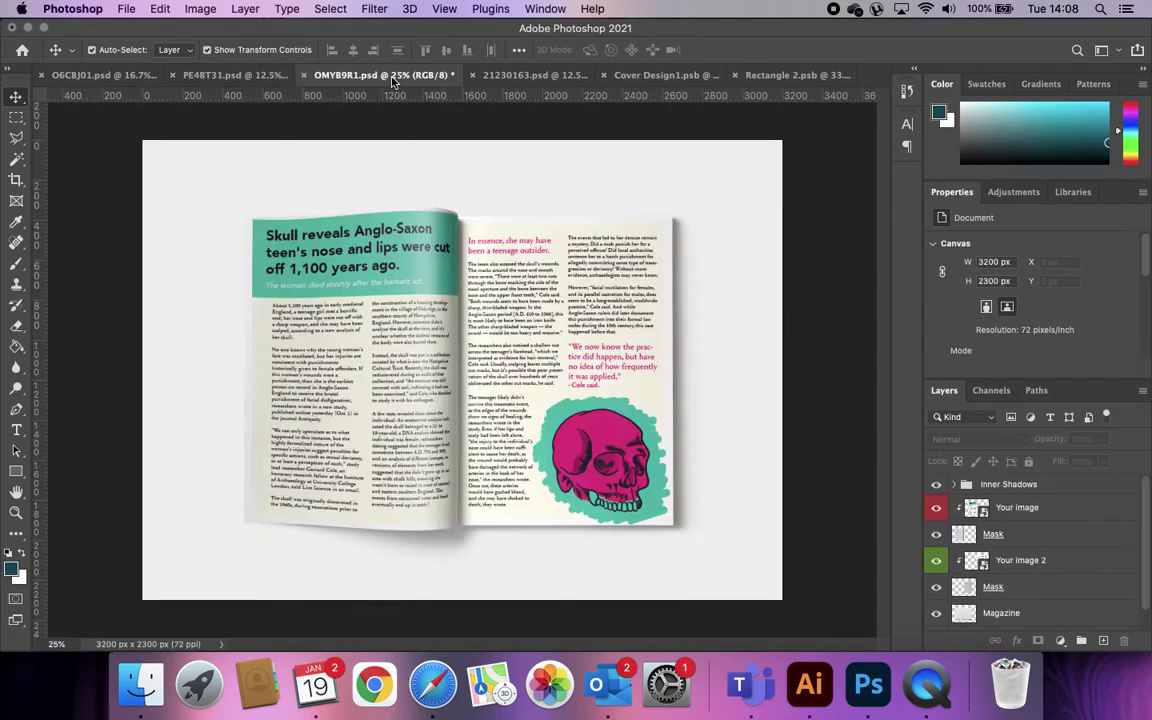
left_click(936, 509)
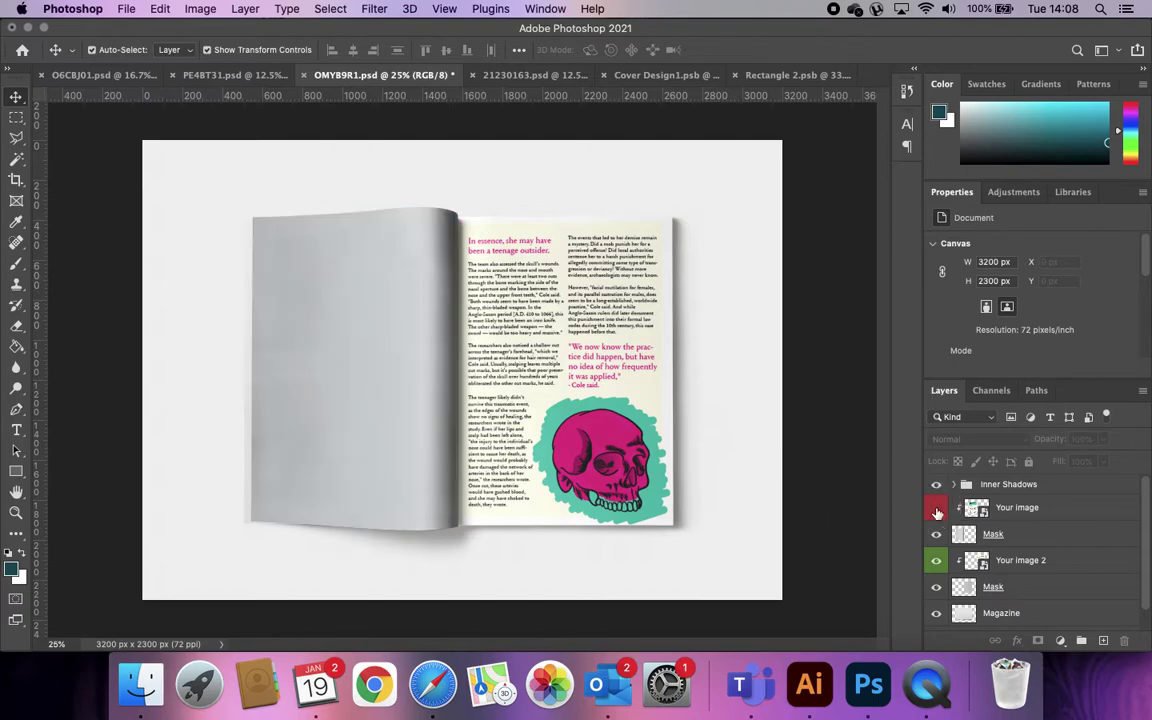
scroll(972, 560, "down", 1)
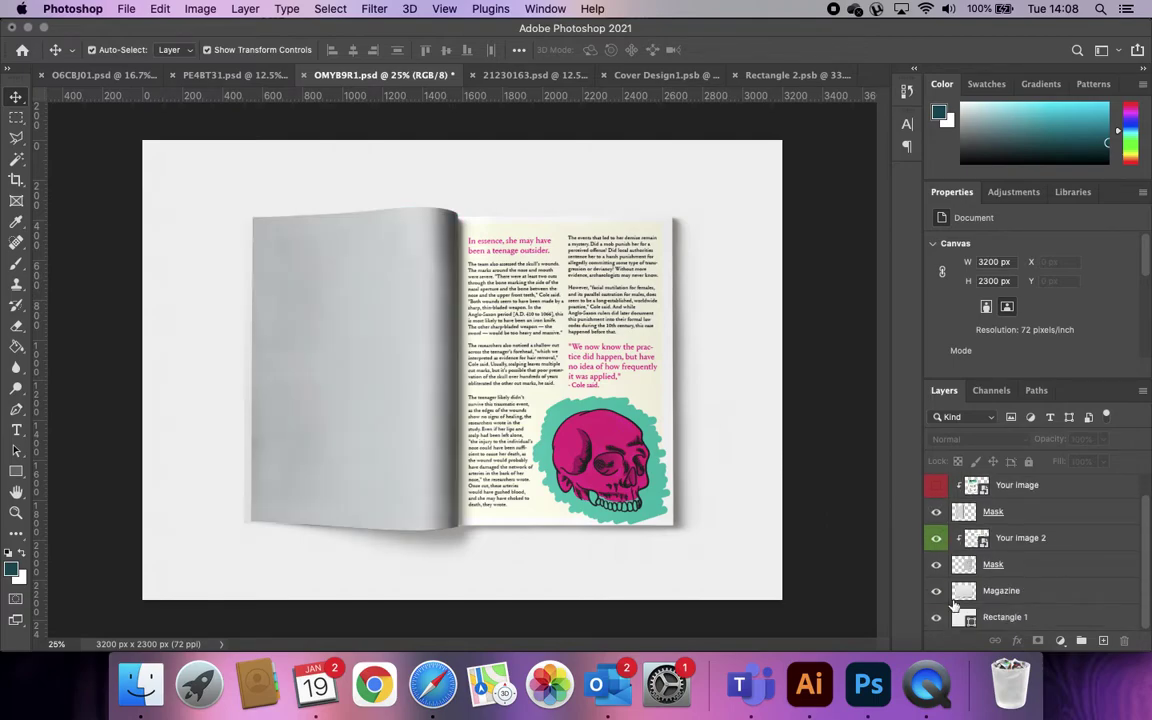
scroll(981, 535, "up", 1)
scroll(955, 510, "down", 1)
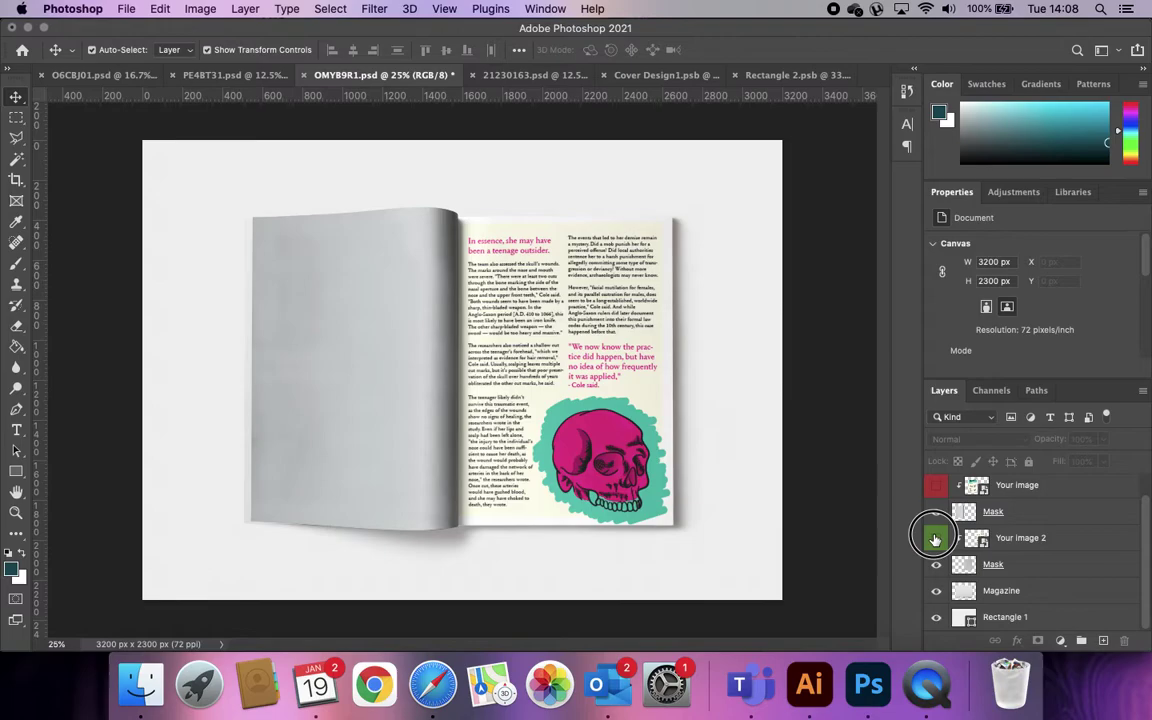
left_click(936, 538)
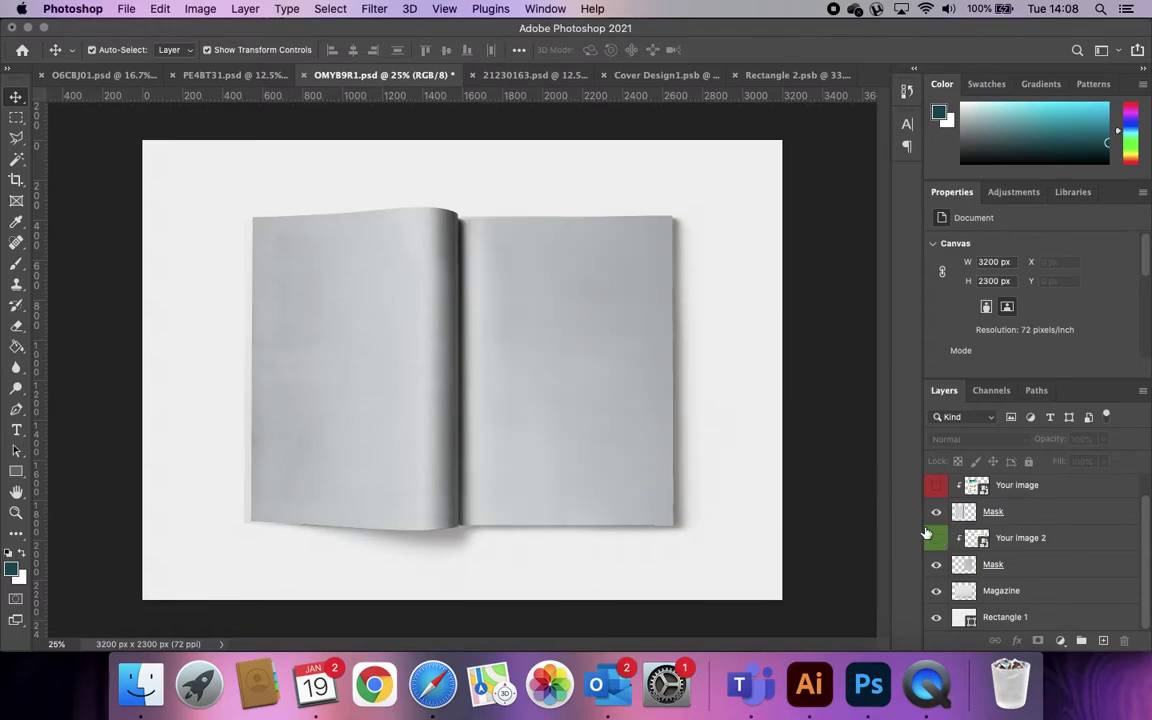
left_click(936, 538)
left_click(936, 485)
scroll(936, 507, "up", 1)
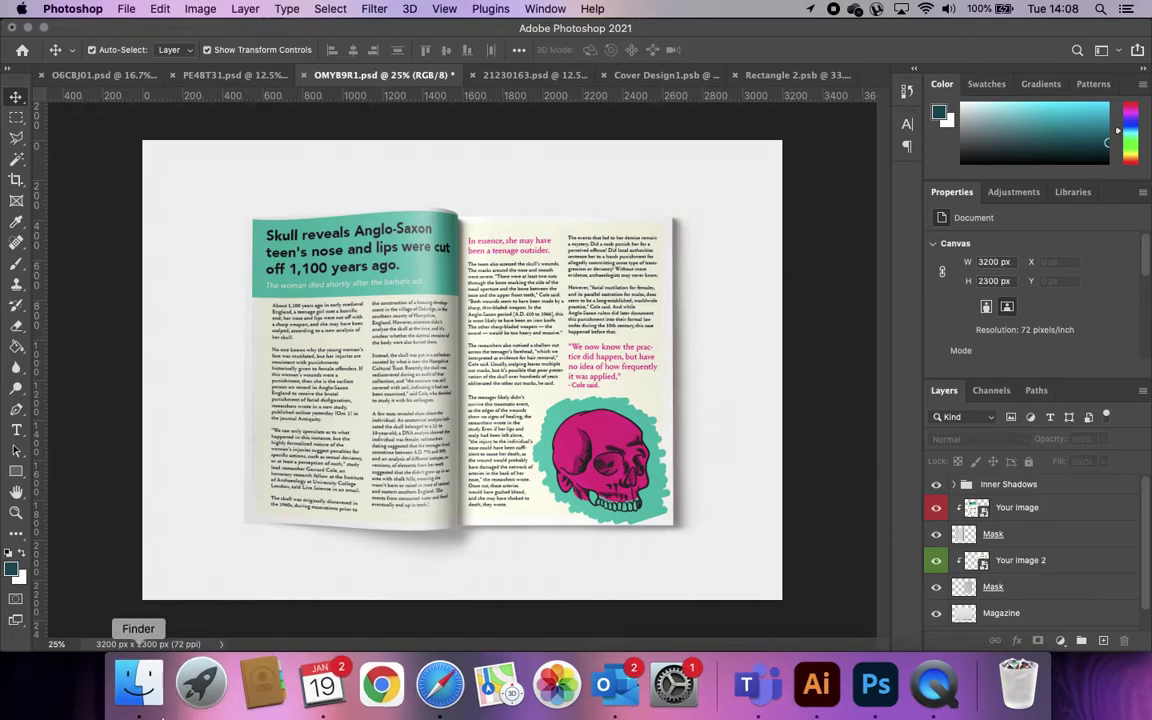
Open Screenshot 2020-10-15 at 11.12.43.png from Finder to view the full spread, then quit Preview and return to Photoshop
left_click(158, 698)
double_click(733, 260)
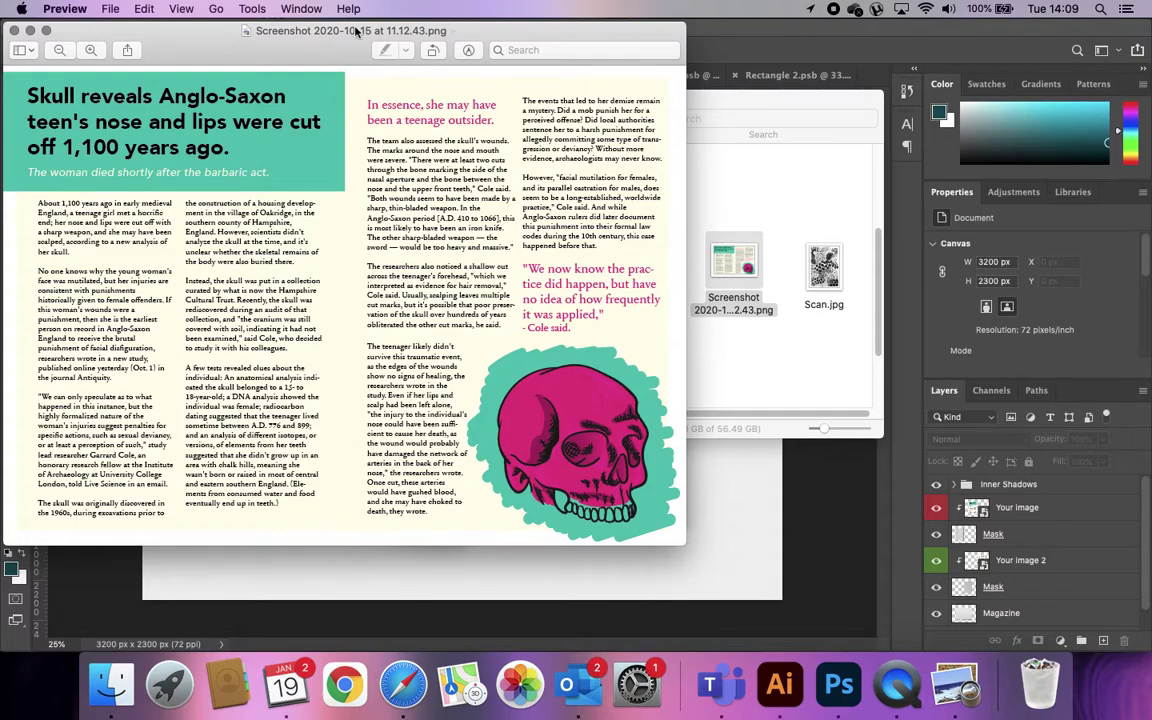
left_click(15, 31)
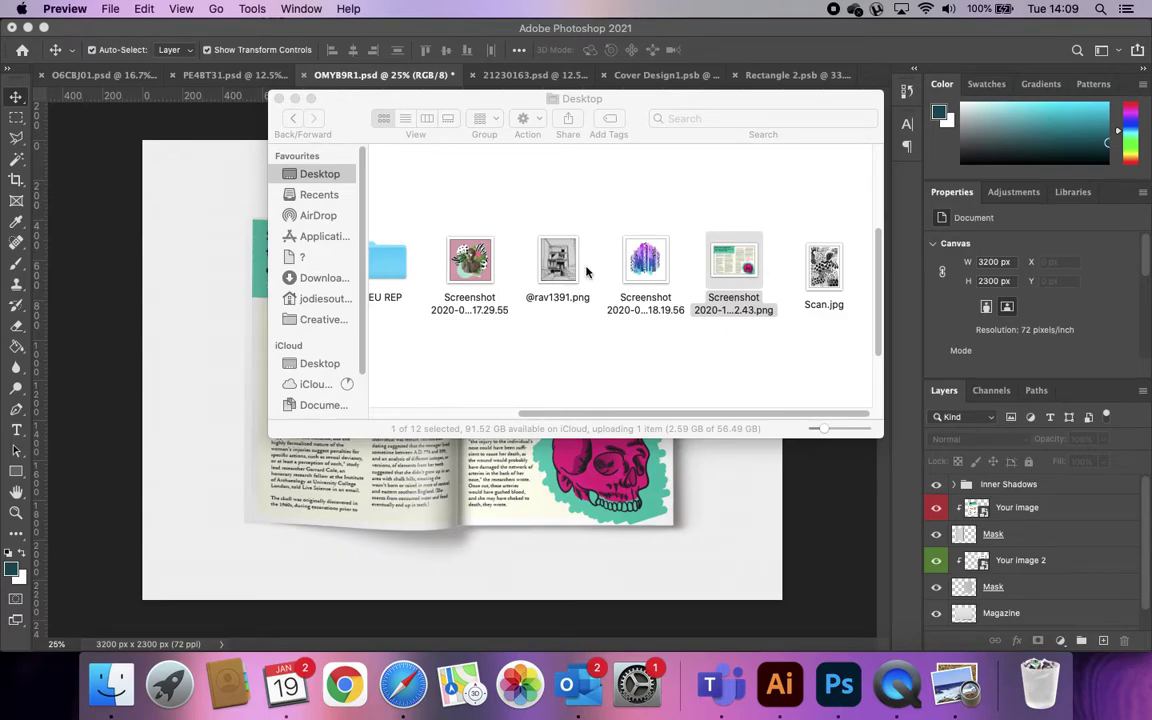
key("super+q")
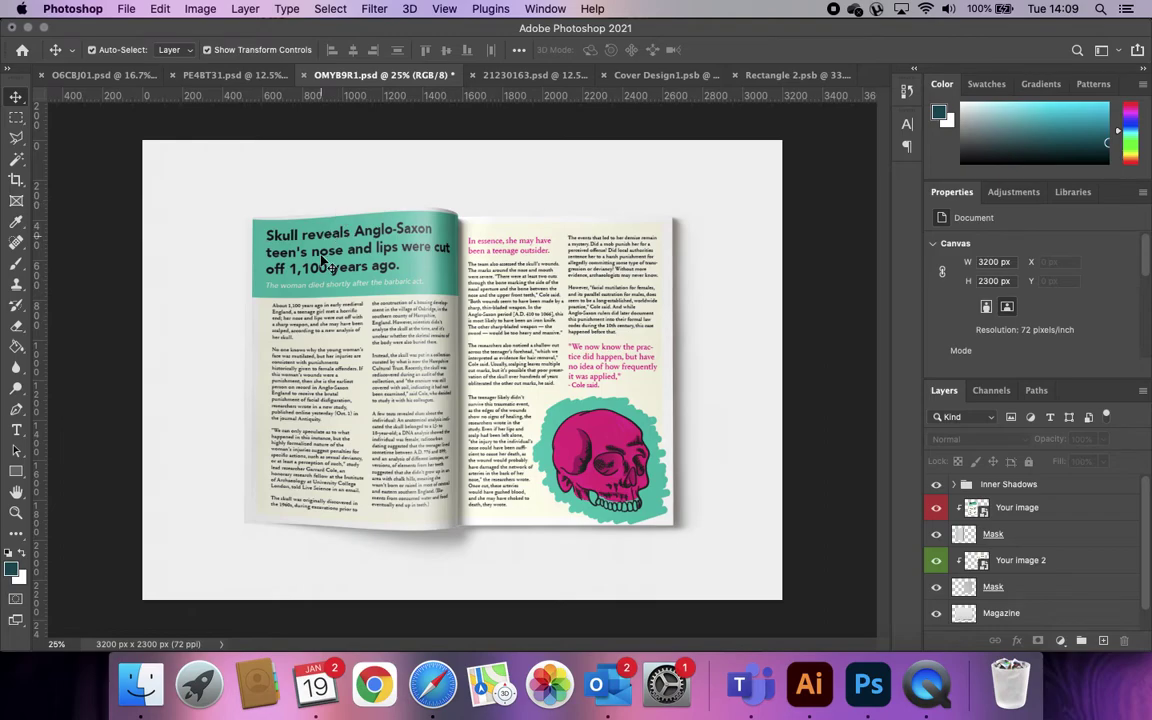
Open the Your image smart object and align the magazine spread screenshot at X 0 px, Y -6 px to show its left page
left_click(979, 510)
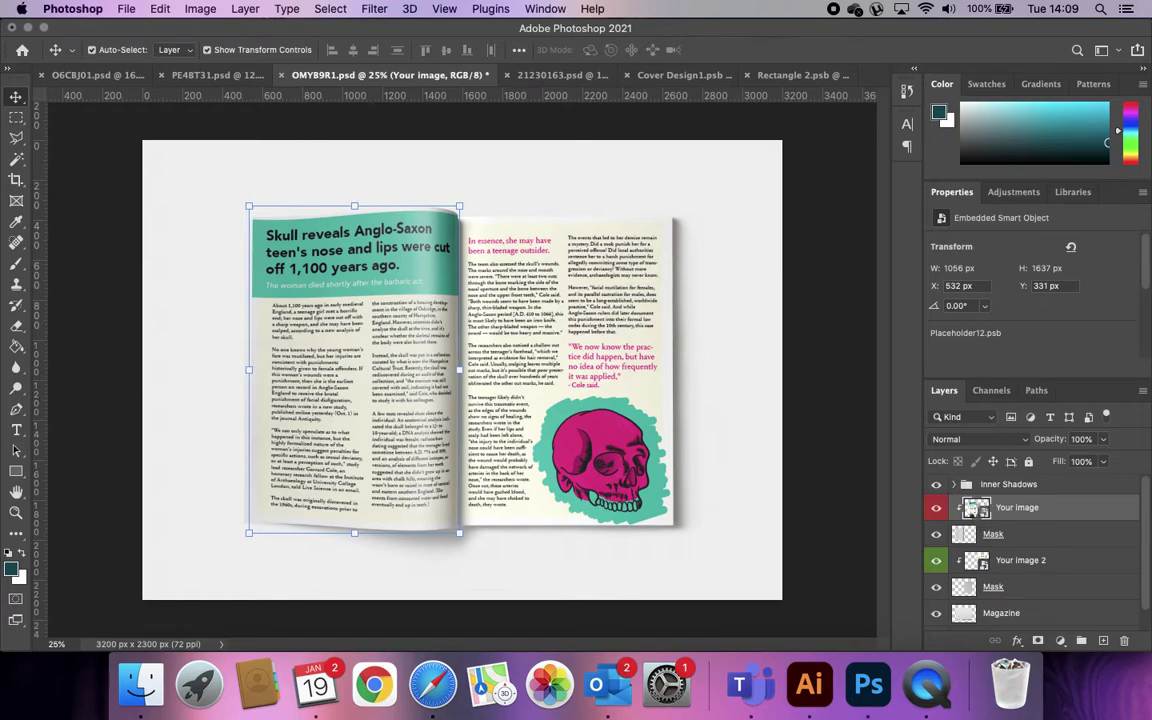
double_click(979, 507)
left_click_drag(449, 316, 496, 341)
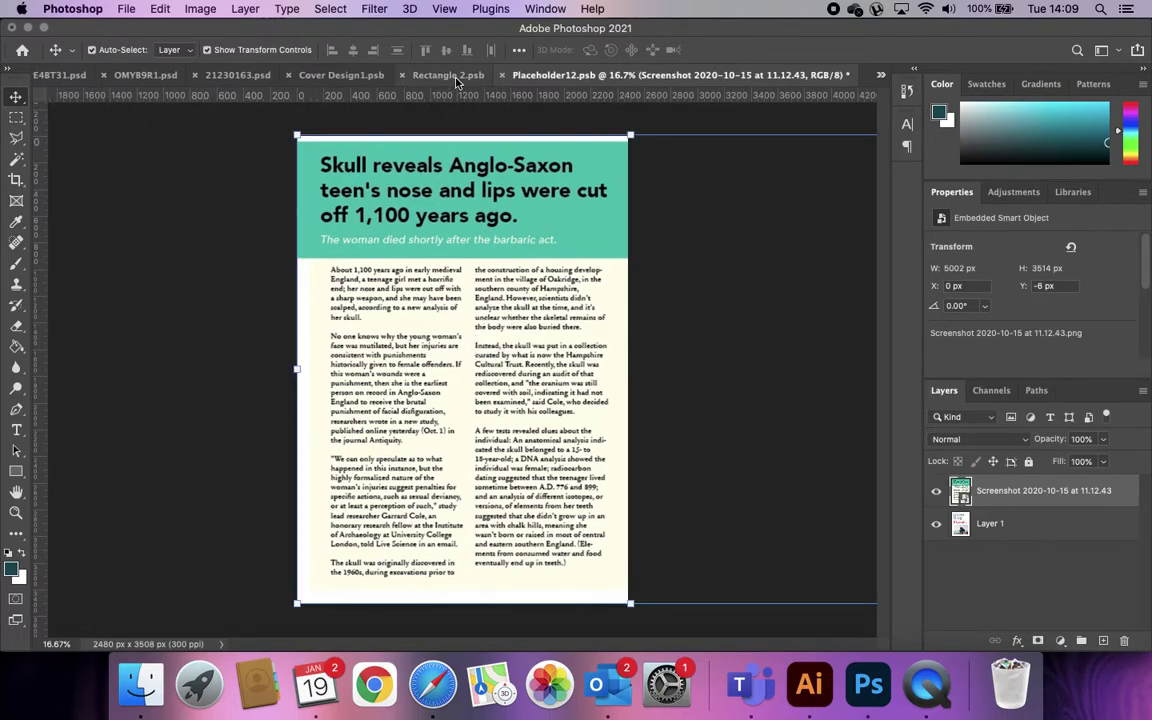
Save and close the Placeholder12.psb smart object and select the Your image 2 layer in OMYB9R1.psd
left_click(501, 75)
left_click(731, 249)
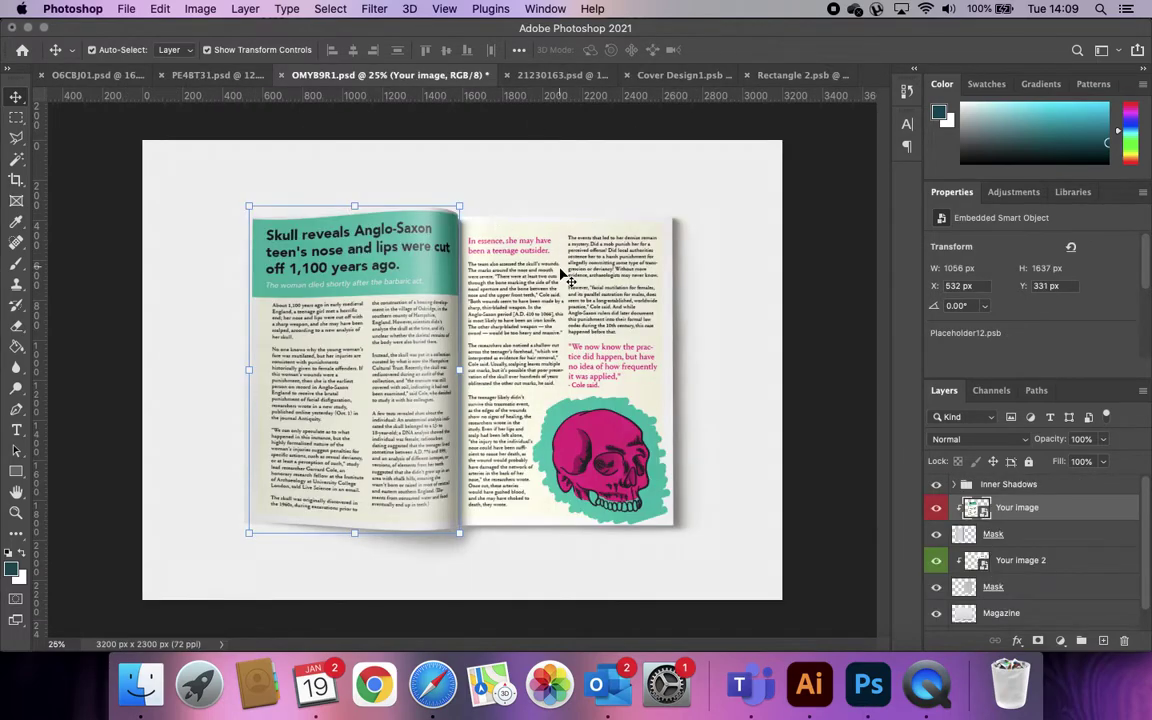
left_click(595, 320)
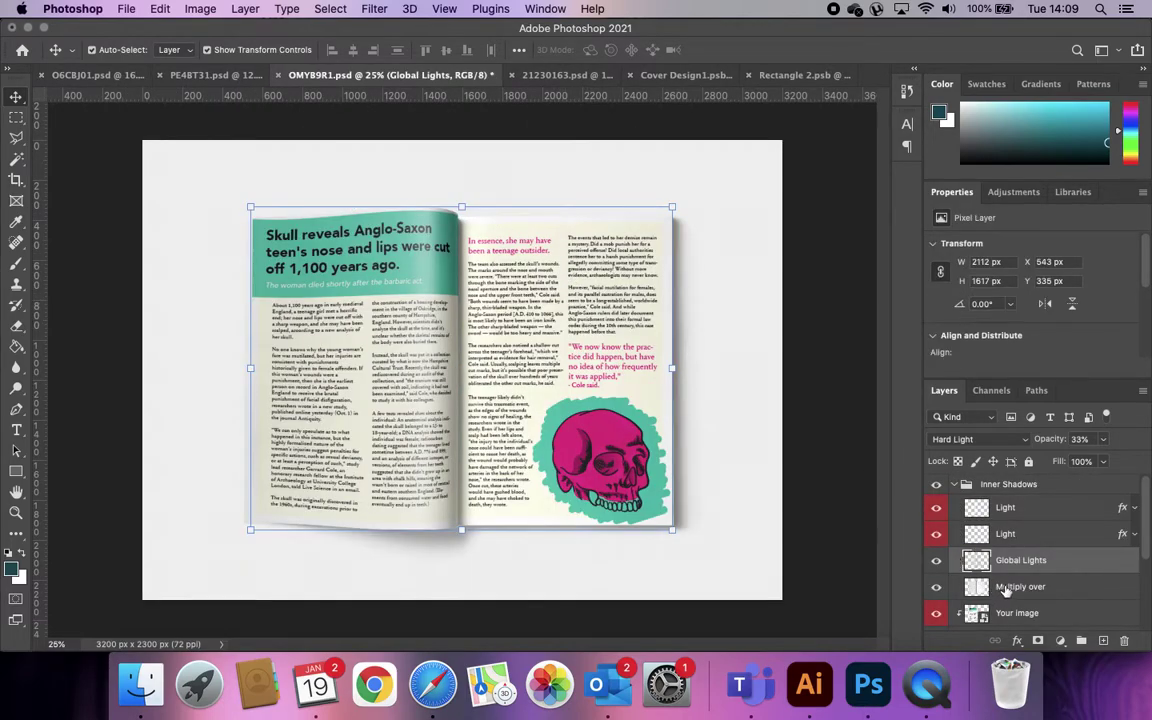
left_click(1017, 614)
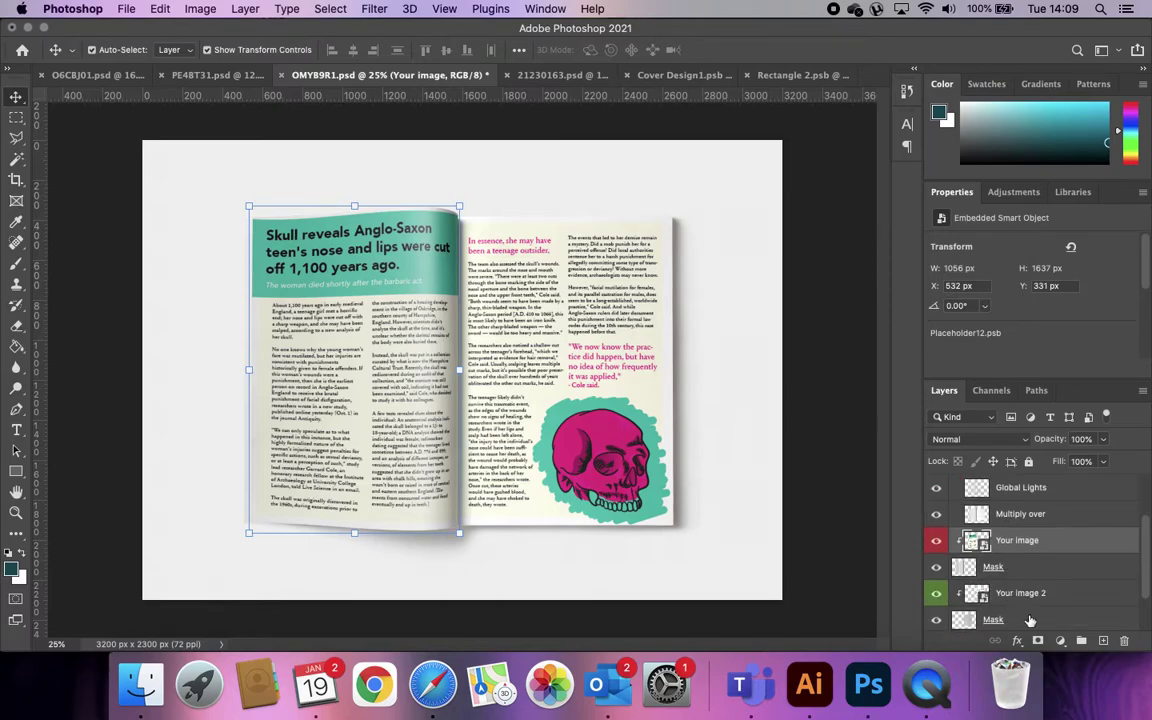
left_click(1005, 594)
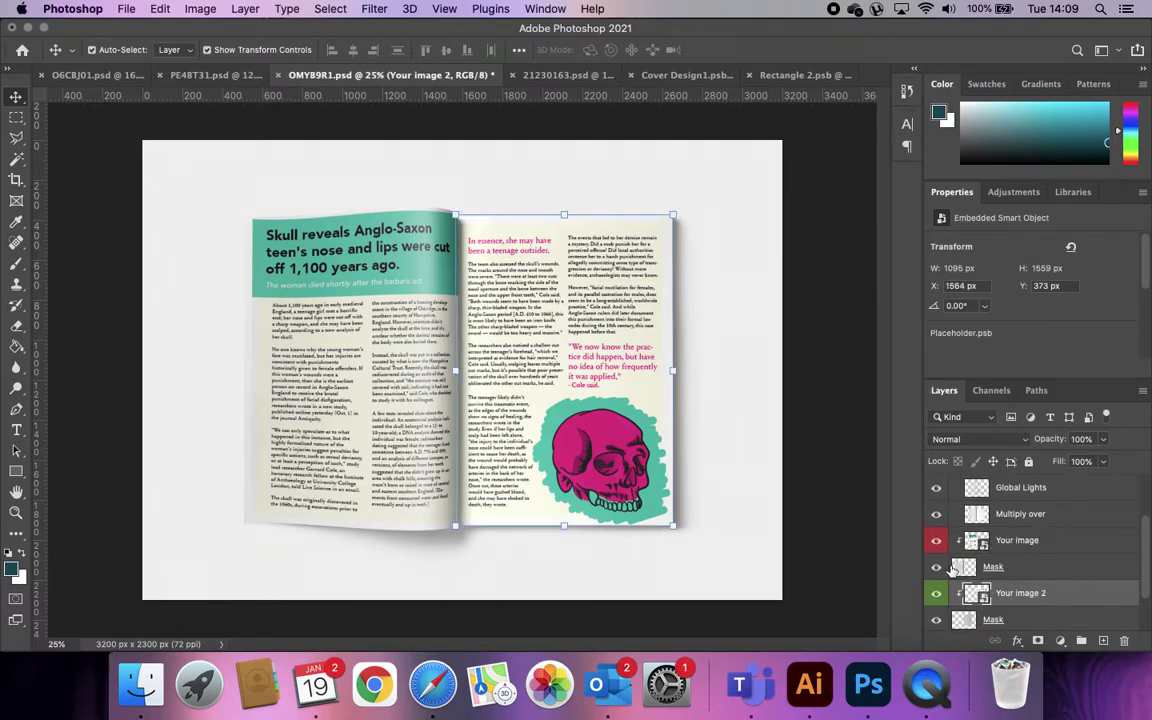
In the Your image 2 smart object, align the spread screenshot at X -2522 px, Y -54 px to show its right page, and save and close it
double_click(977, 594)
mouse_move(424, 270)
left_mouse_down()
mouse_move(288, 275)
mouse_move(733, 275)
mouse_move(411, 280)
mouse_move(465, 260)
mouse_move(435, 260)
left_mouse_up()
key("super+s")
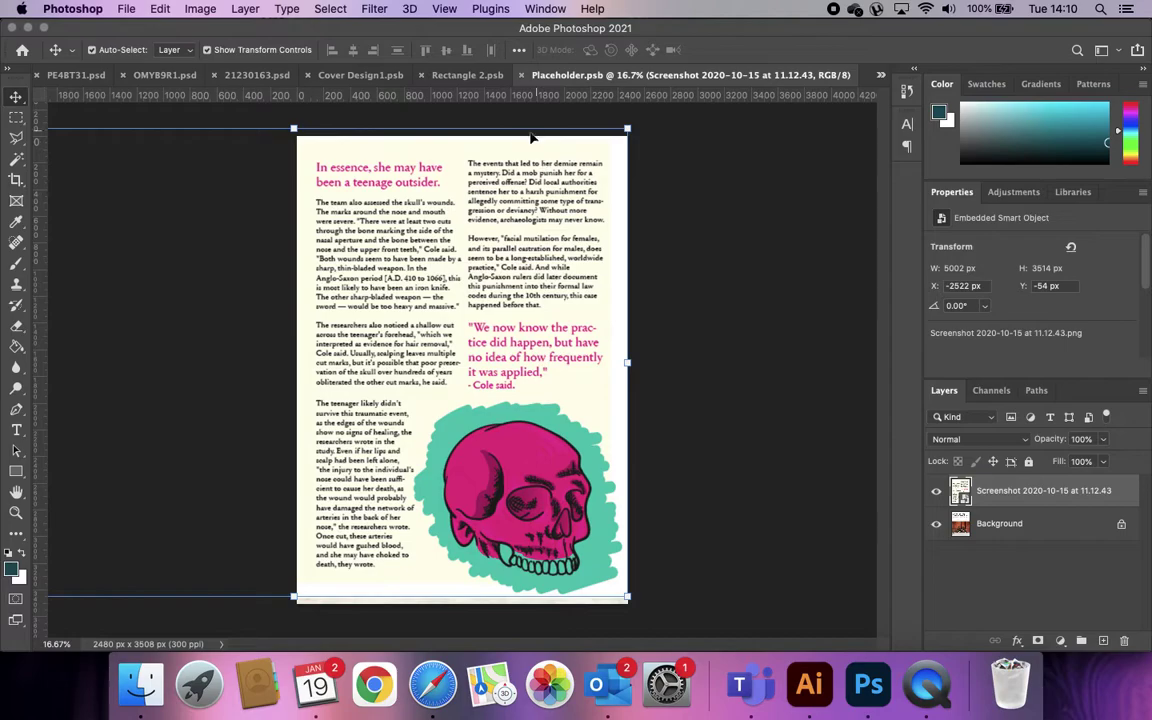
left_click(521, 76)
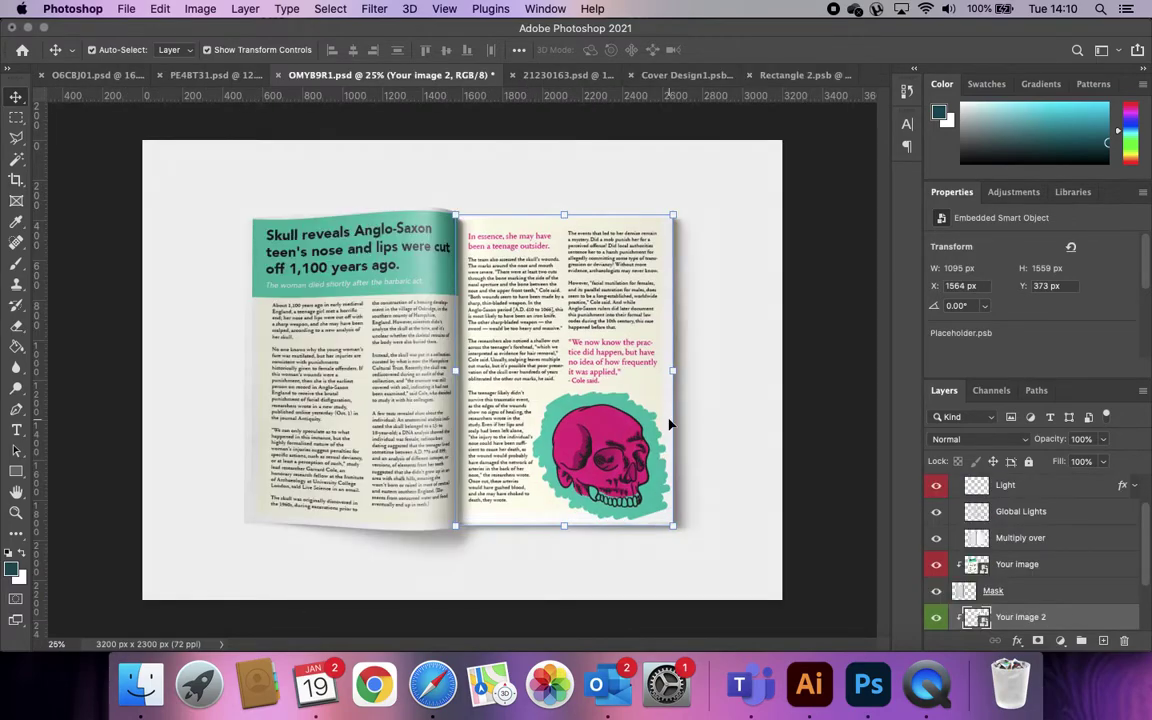
left_click(843, 373)
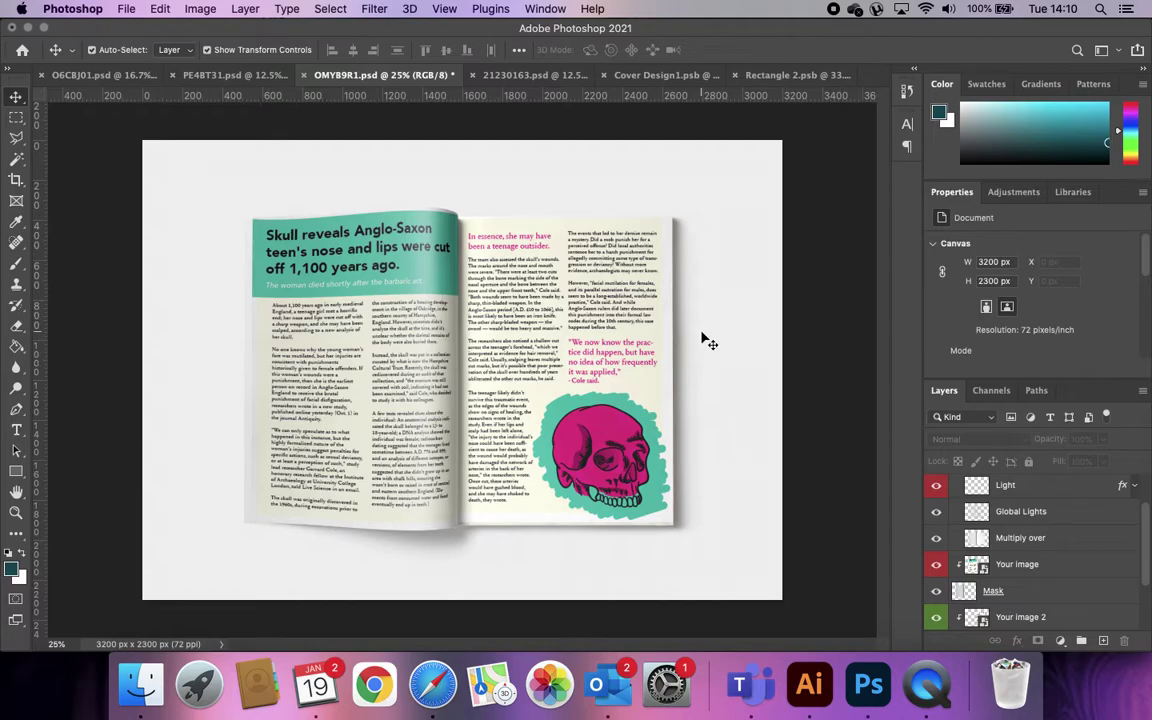
Toggle the Rectangle 1 layer off and on to identify the magazine mockup's background
scroll(1062, 520, "down", 3)
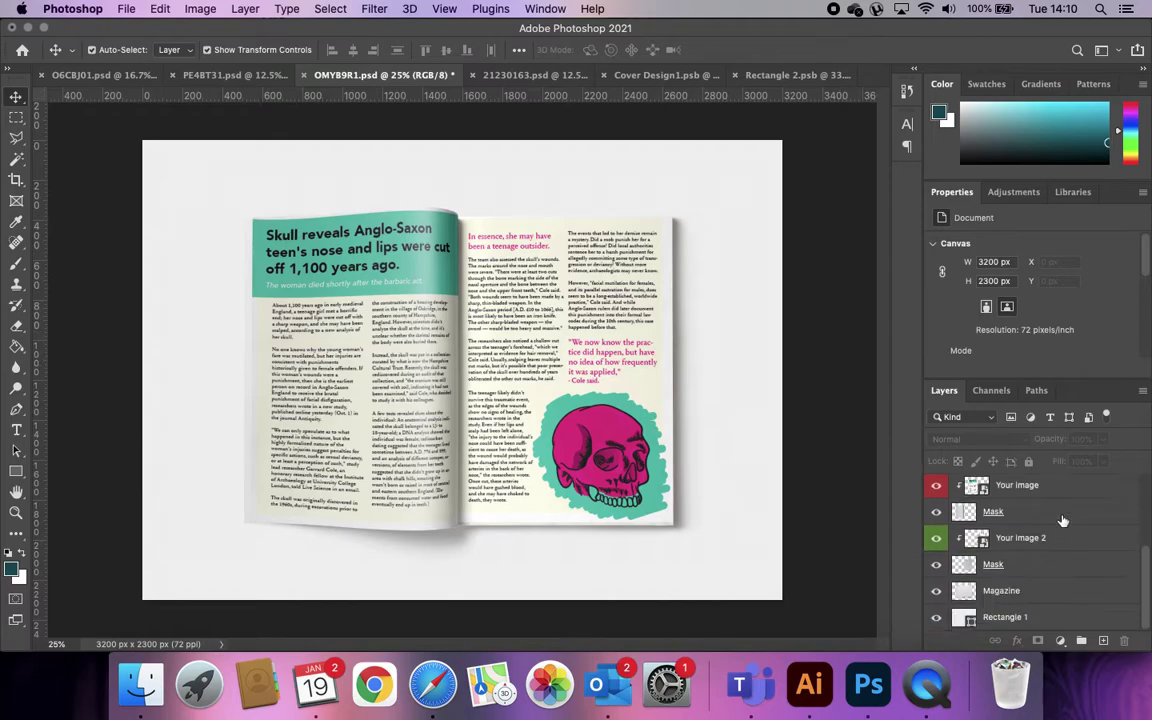
left_click(955, 618)
left_click(936, 618)
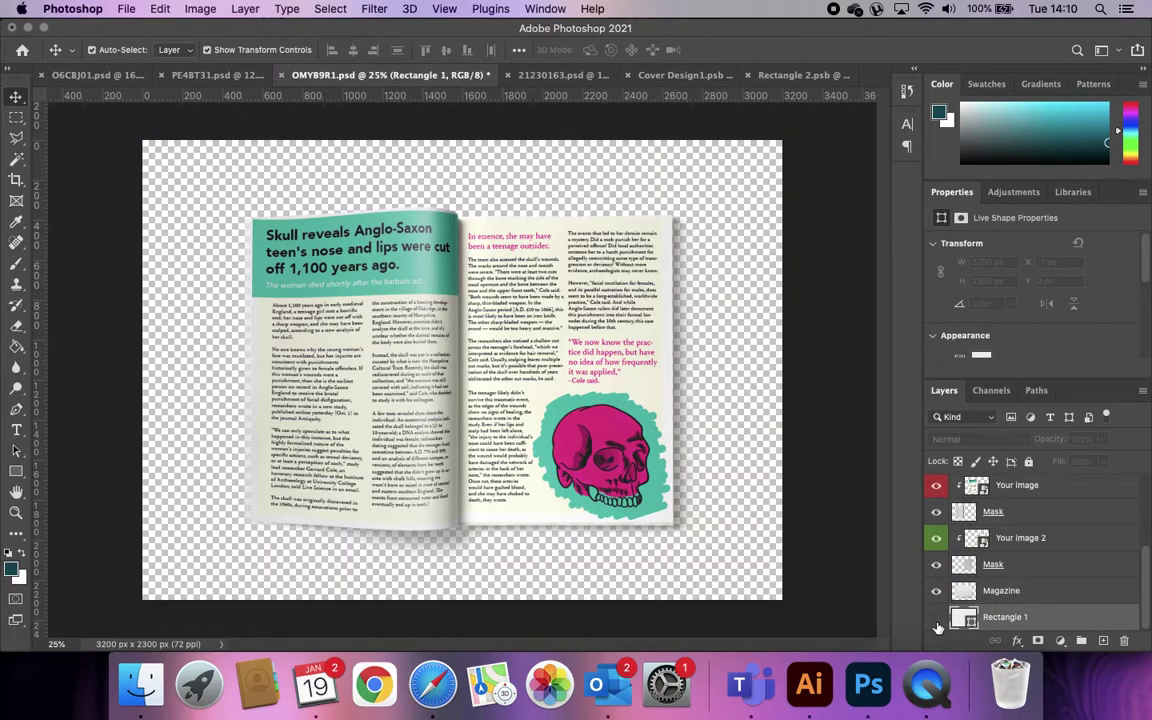
left_click(936, 618)
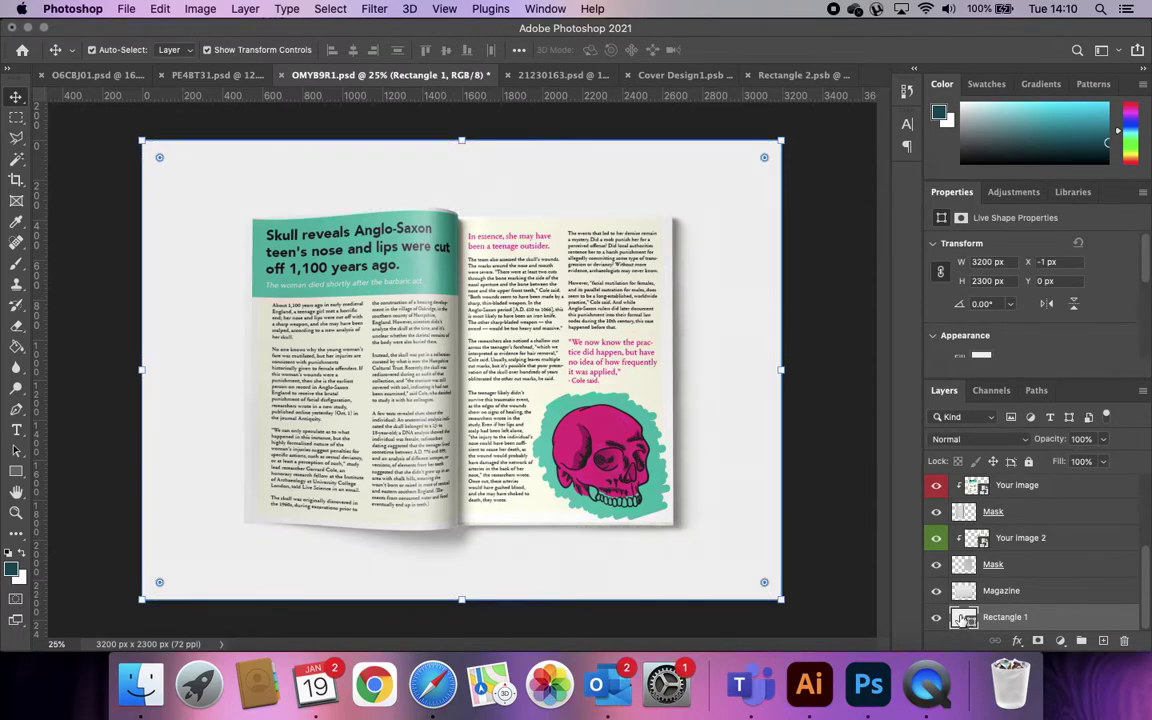
Recolour the Rectangle 1 background to the magenta d6107e, sampled from the skull illustration on the magazine page
double_click(962, 619)
left_click(770, 283)
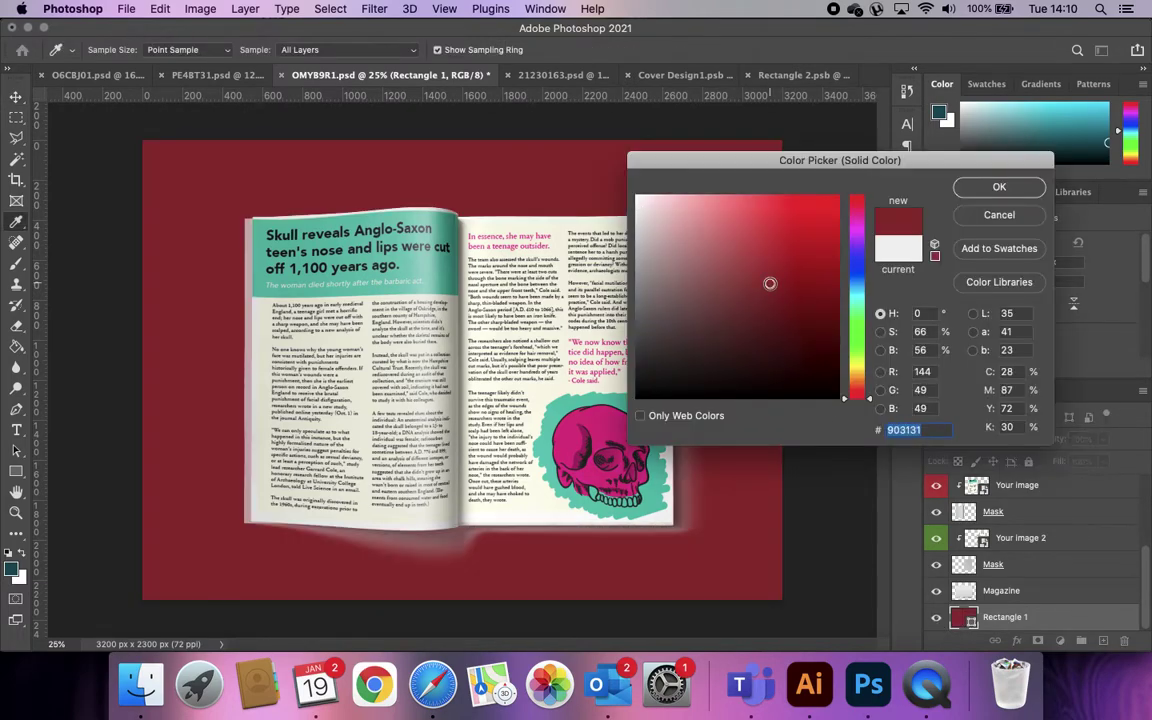
left_click(606, 444)
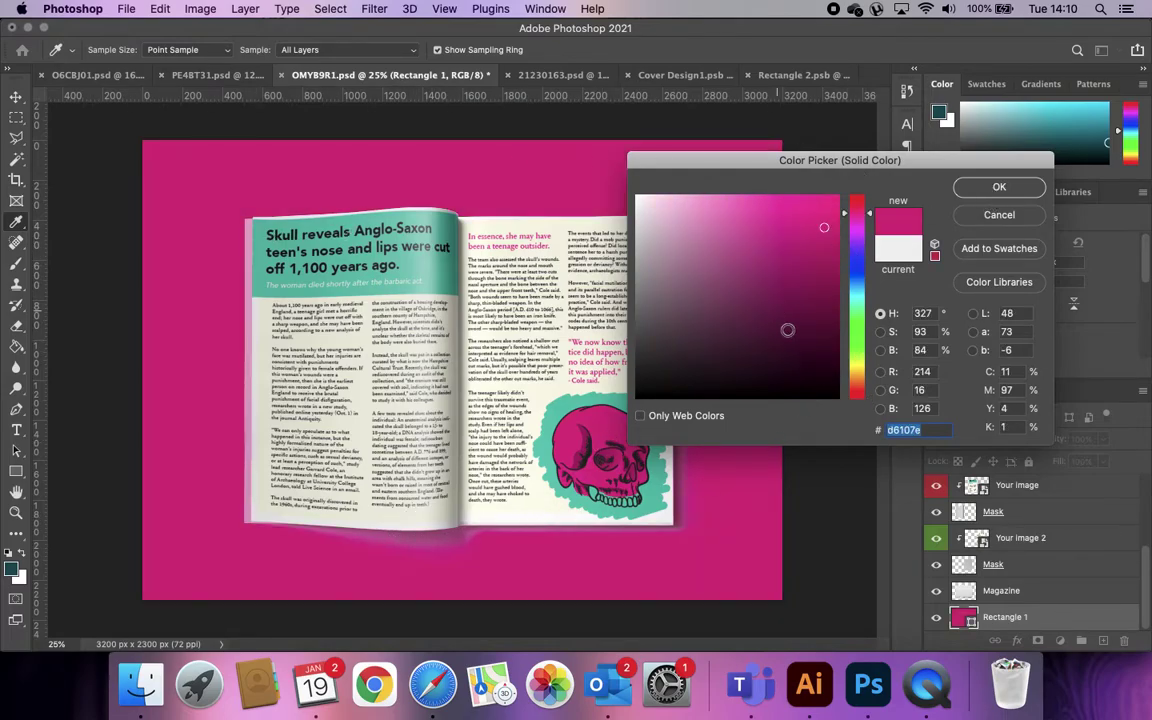
left_click(1020, 191)
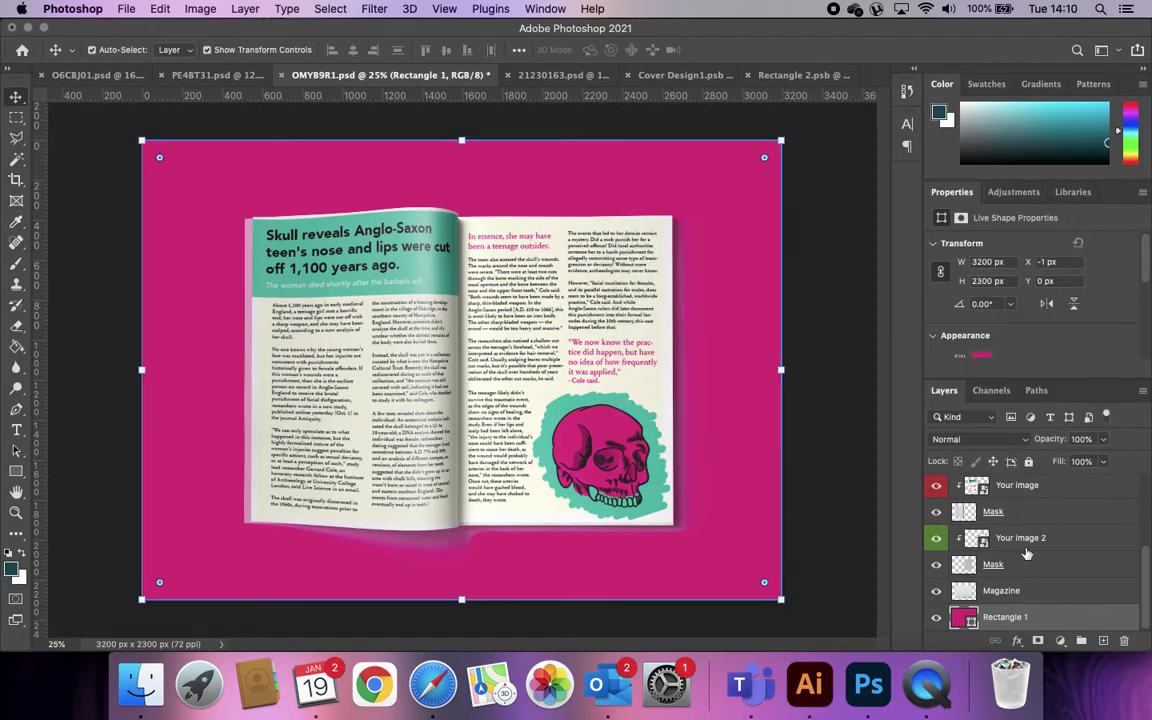
Set the Magazine layer's blending mode to Multiply and deselect the layer
left_click(995, 591)
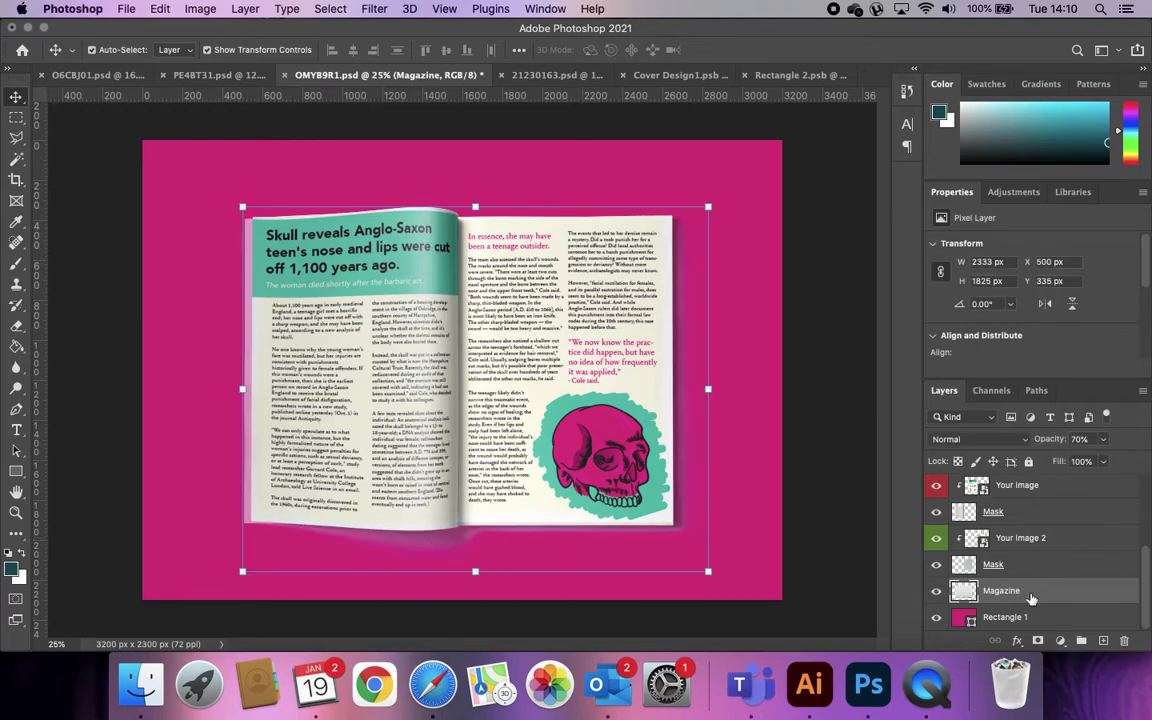
left_click(978, 439)
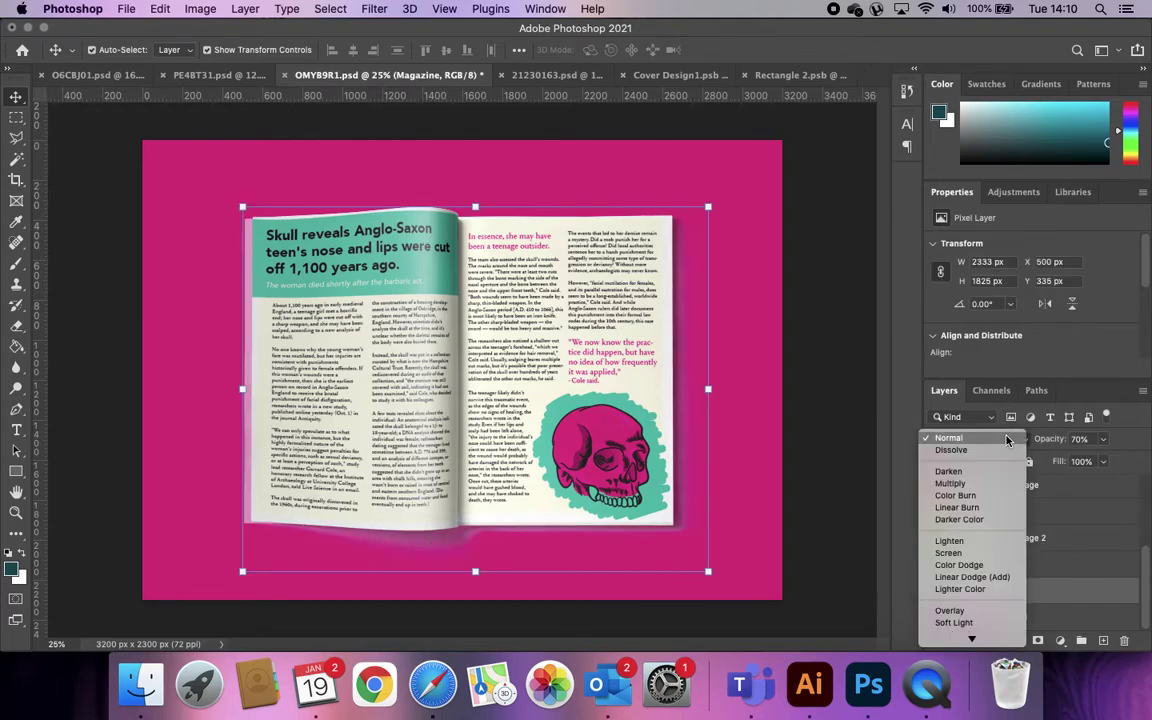
left_click(983, 485)
left_click(815, 457)
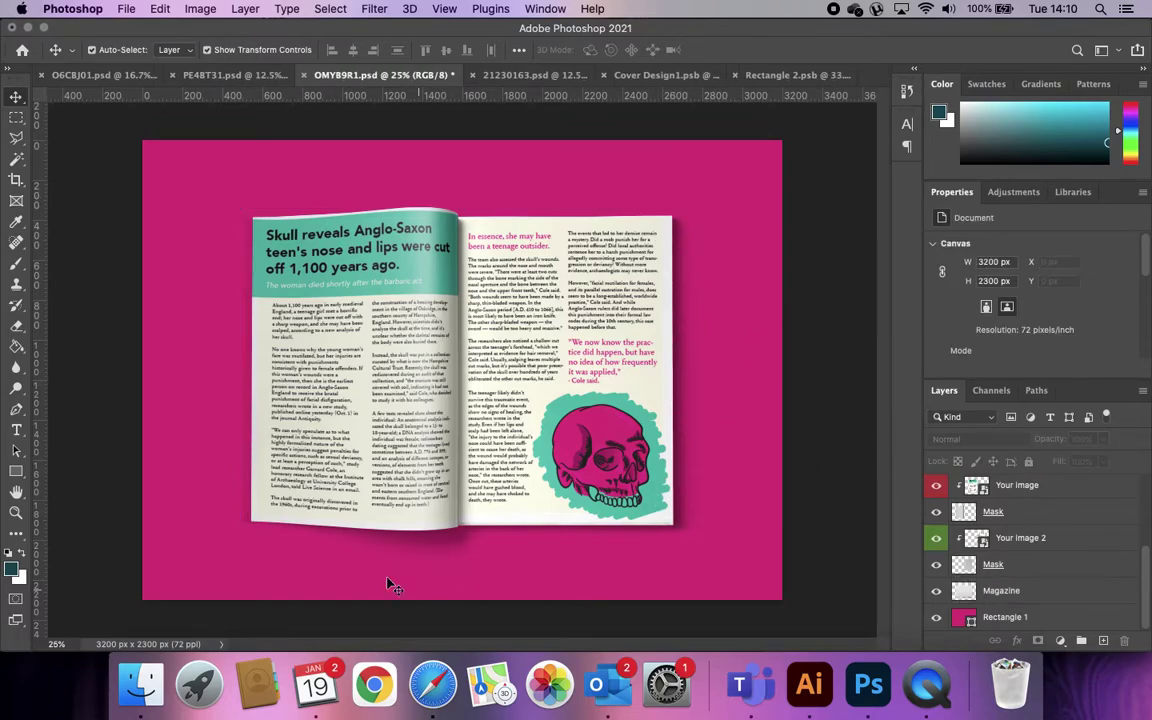
Check the Rectangle 1 background's visibility and examine the blending modes of the Magazine and Your image layers without changing them
left_click(938, 619)
left_click(938, 619)
left_click(1010, 564)
left_click(1034, 593)
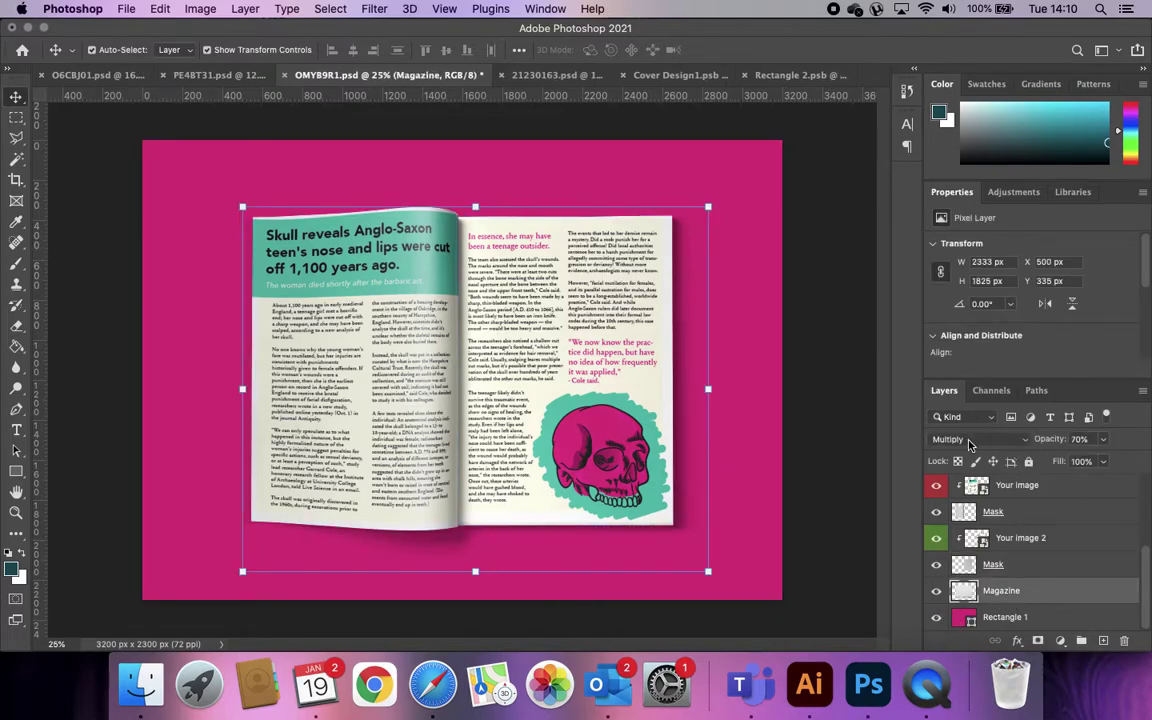
left_click(968, 441)
left_click(790, 375)
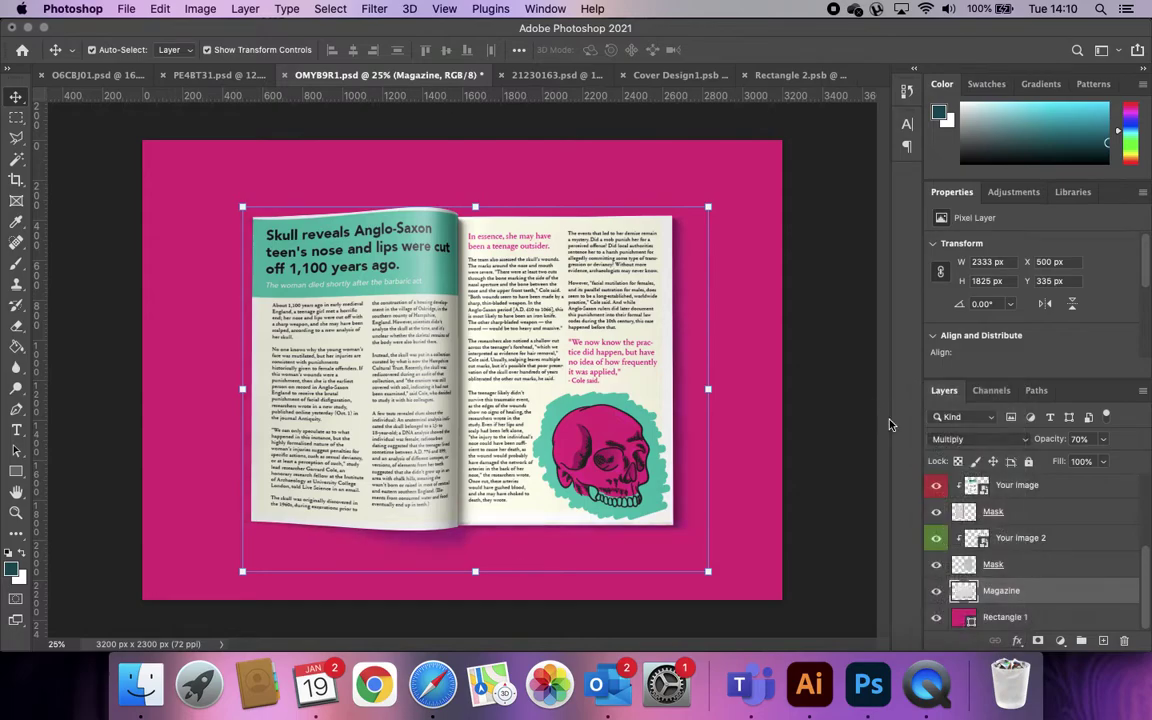
left_click(1031, 503)
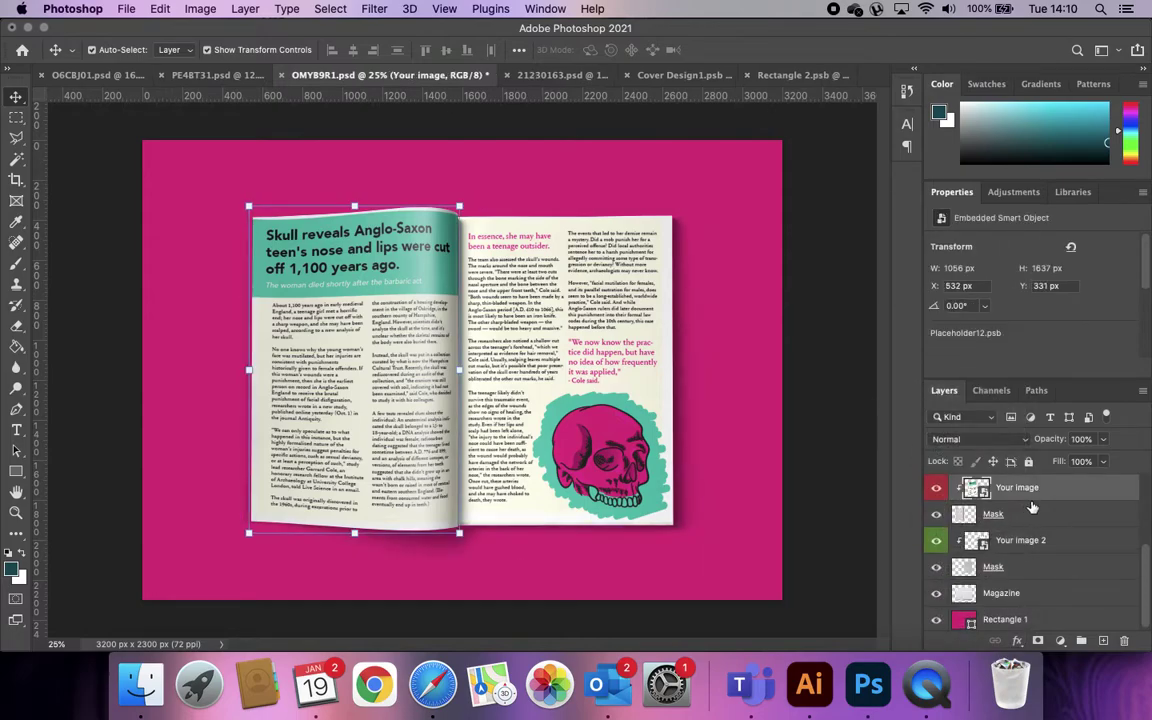
left_click(975, 439)
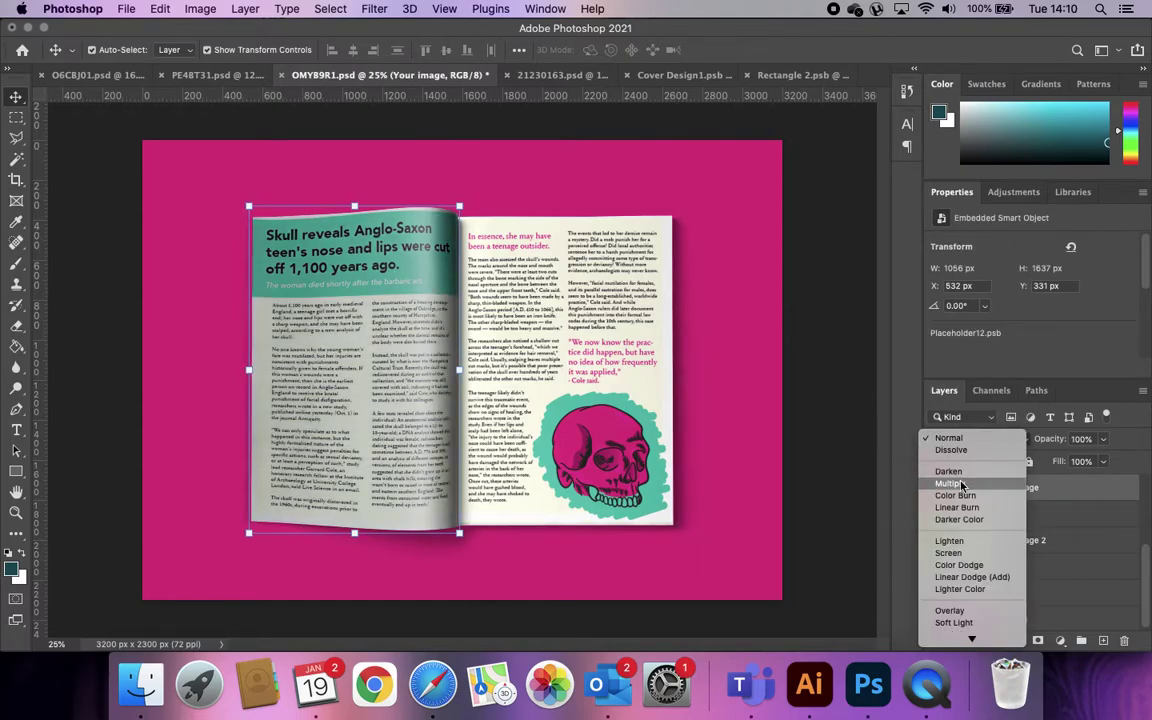
left_click(848, 345)
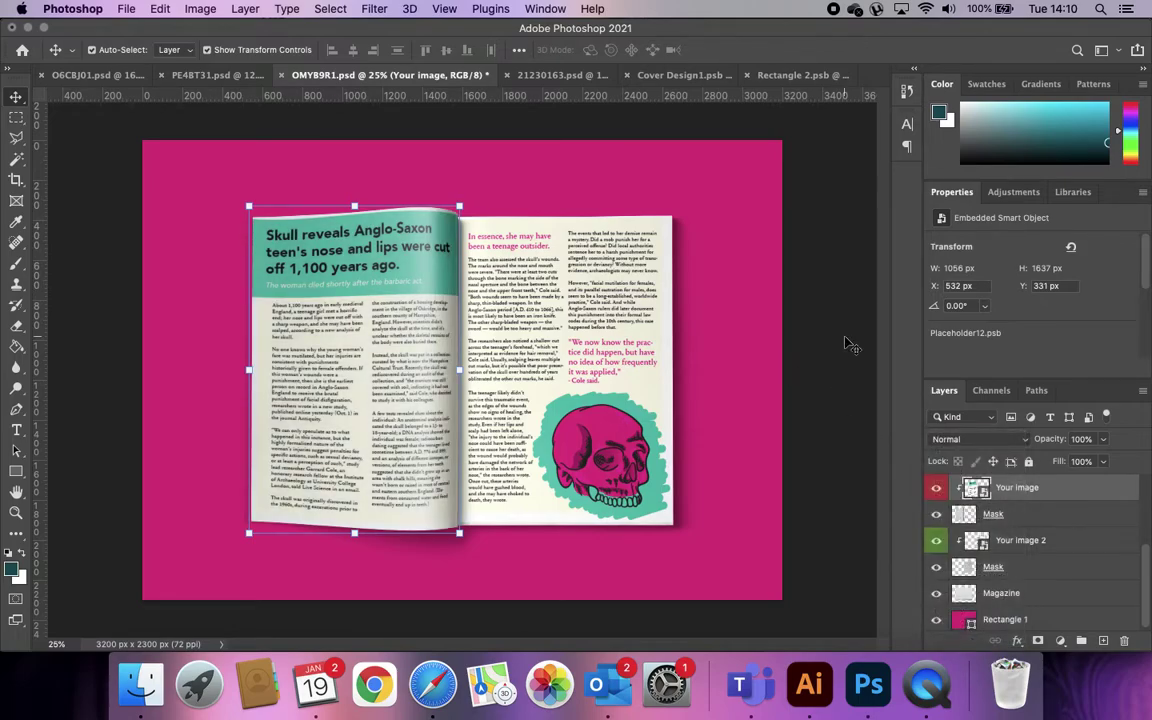
left_click(721, 312)
key("super+t")
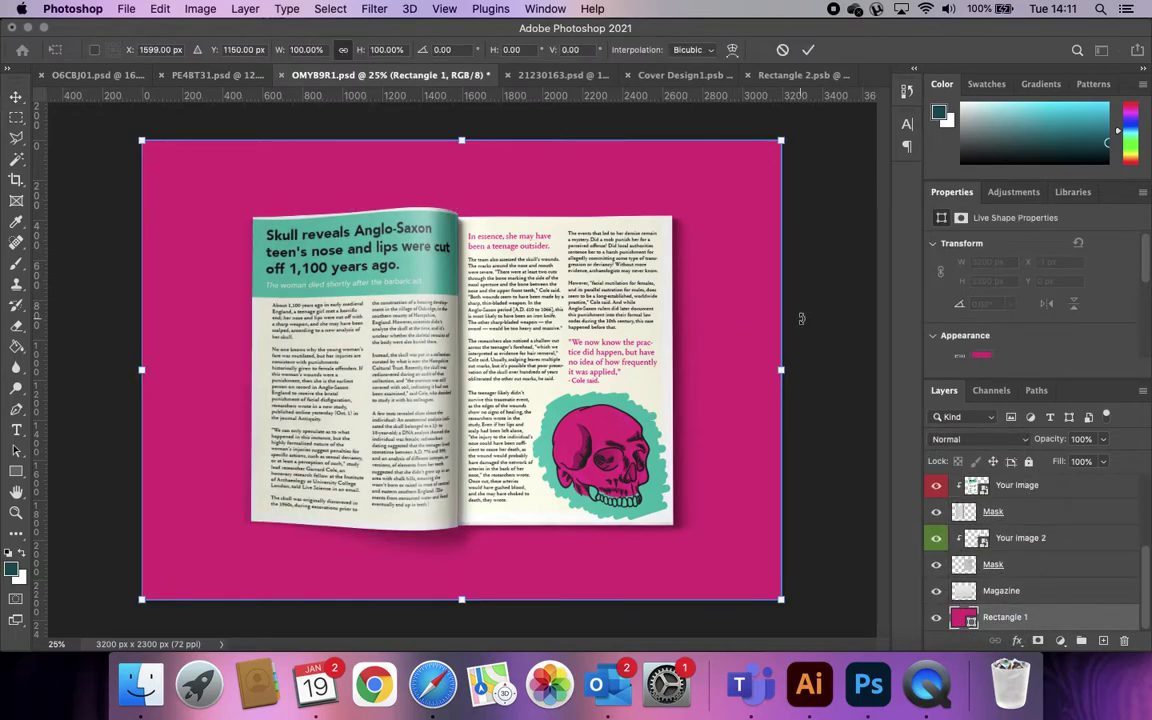
left_click(809, 50)
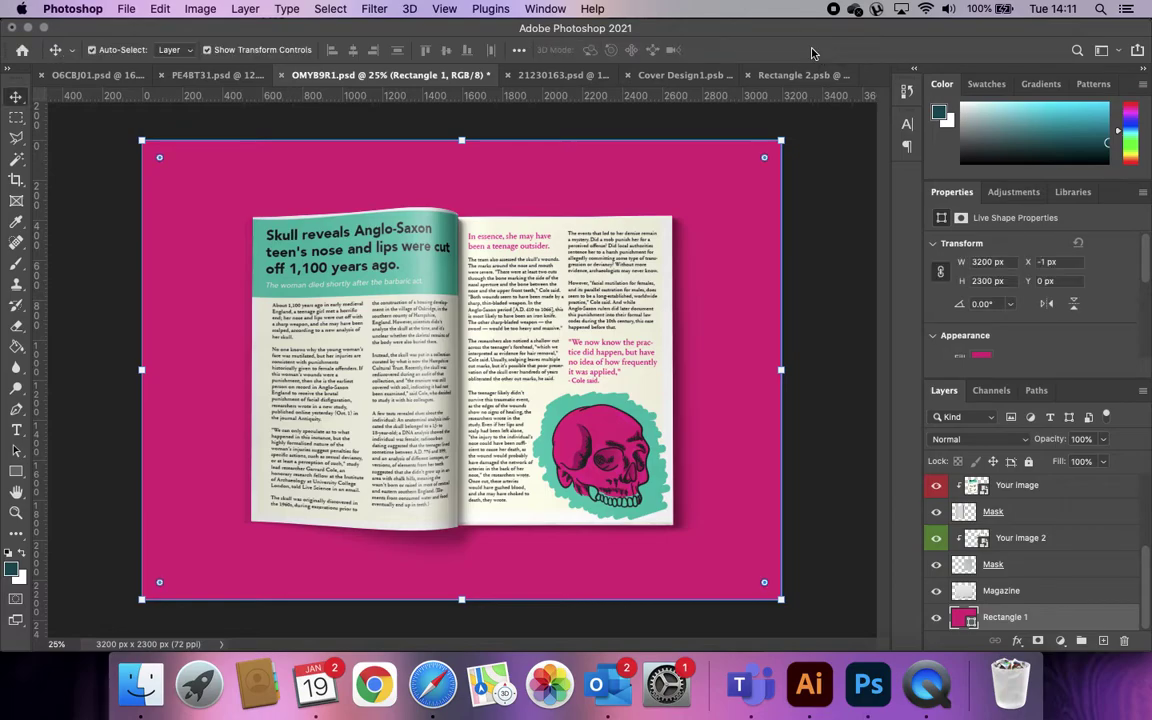
left_click(805, 282)
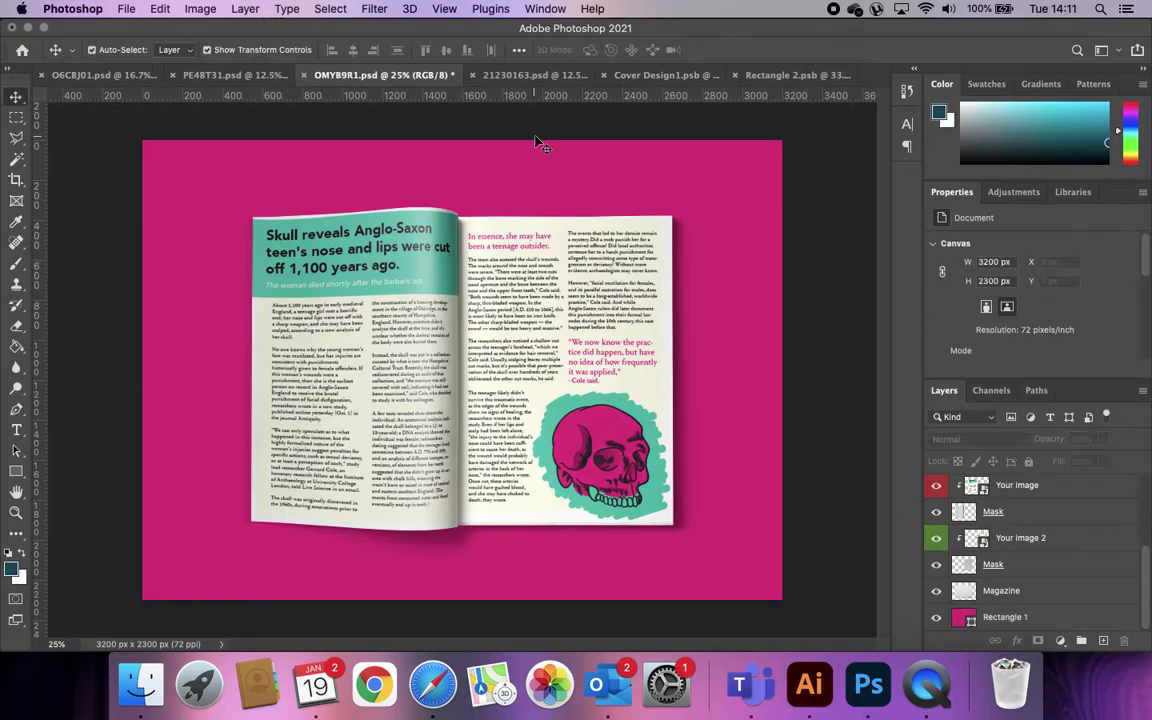
Close the Rectangle 2.psb smart object and return to the PE4BT31.psd street poster mockup
left_click(765, 74)
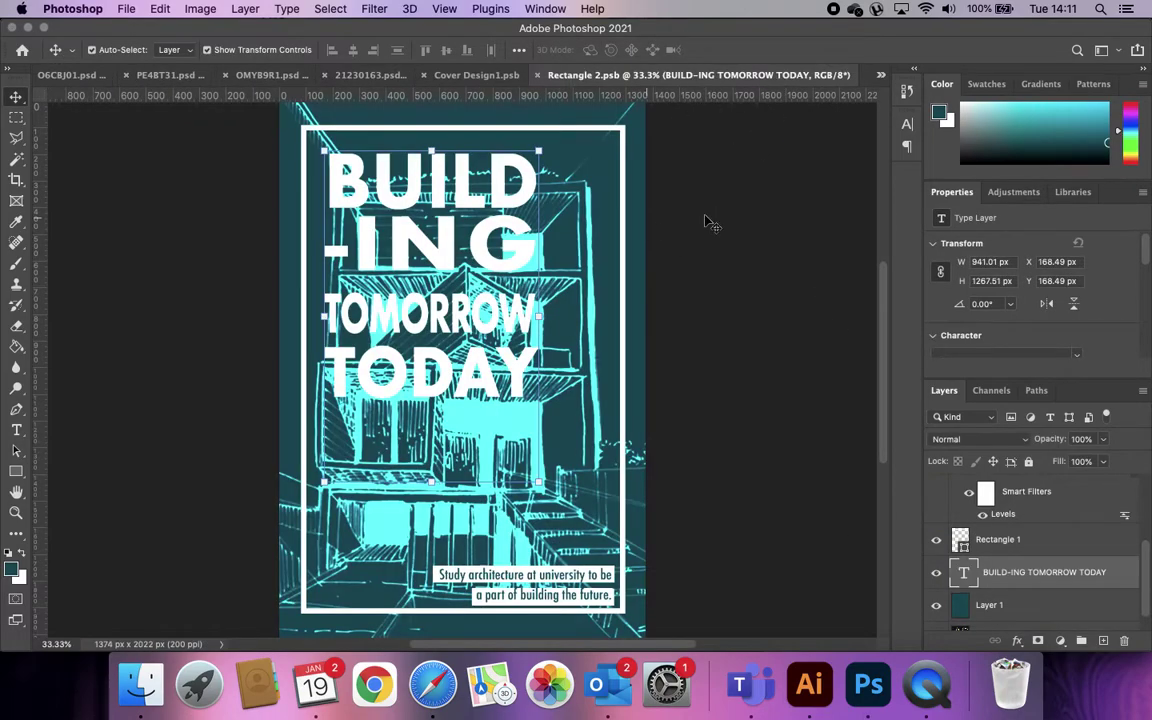
left_click(538, 75)
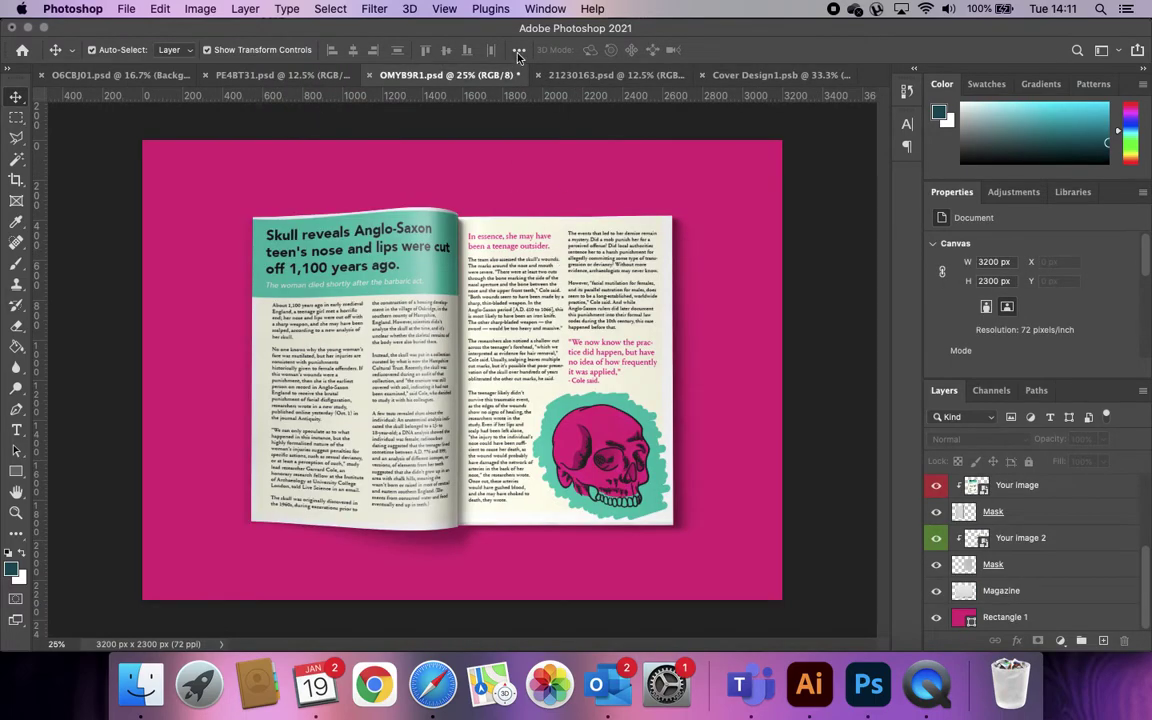
left_click(590, 78)
left_click(400, 75)
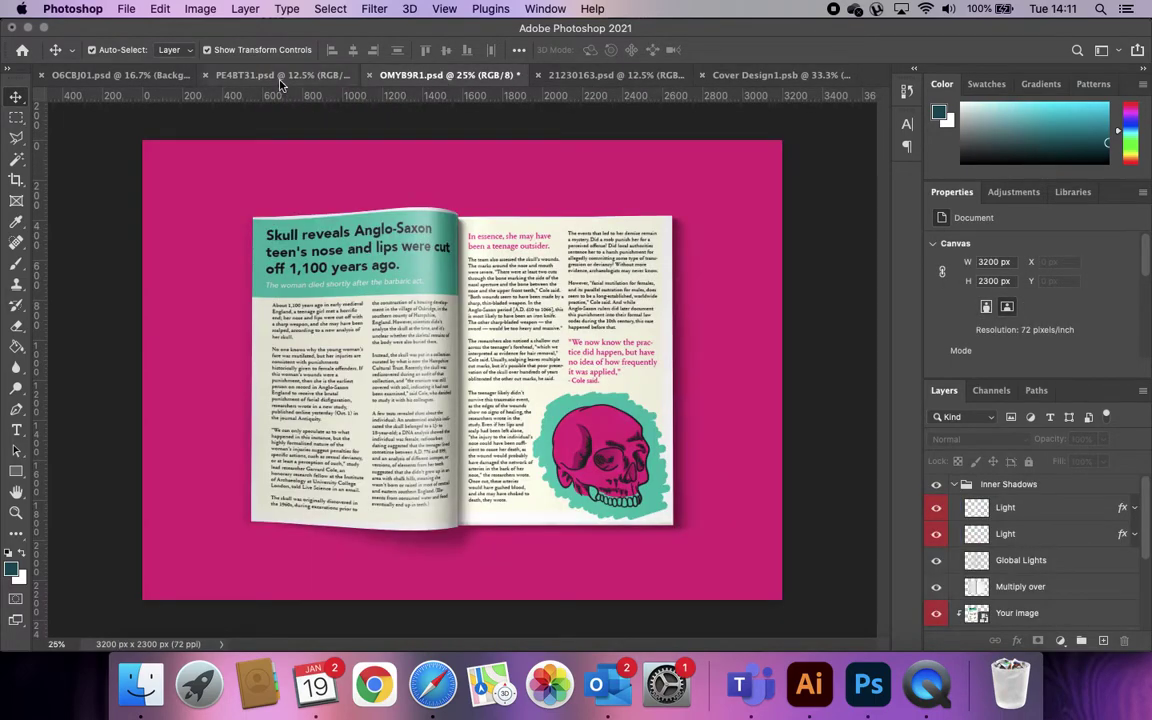
left_click(279, 76)
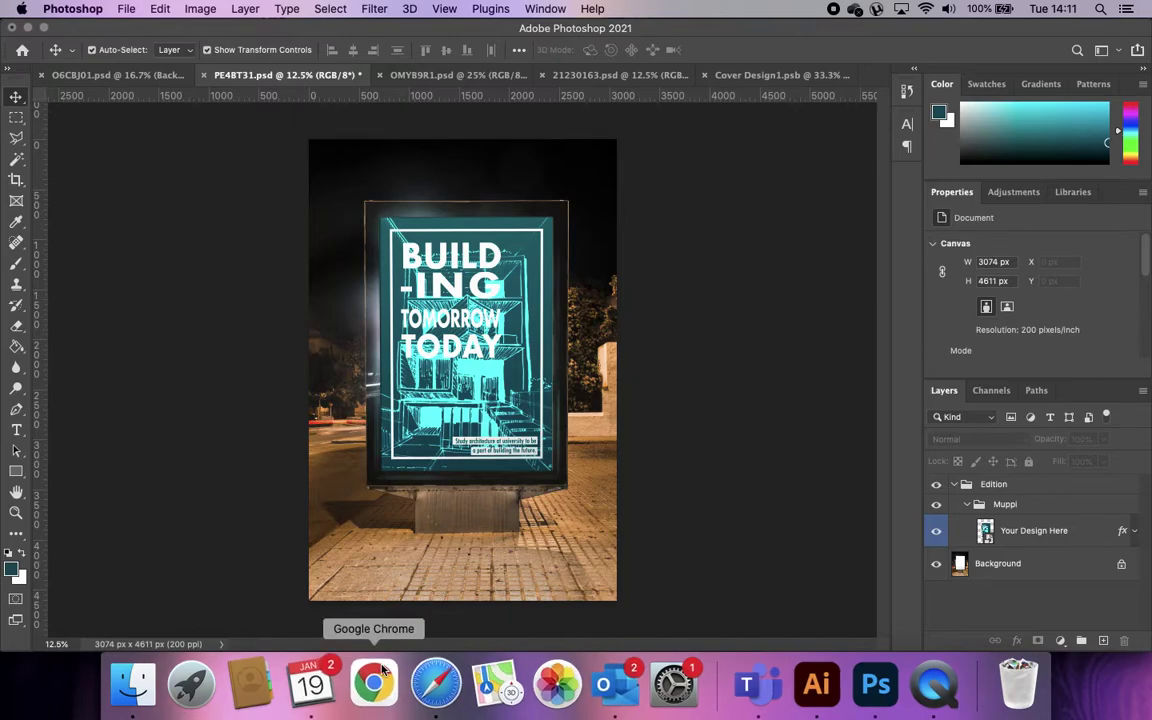
Switch to Photopea in Safari and open the billboard-mockup-city-night folder in Finder to view its files
left_click(432, 686)
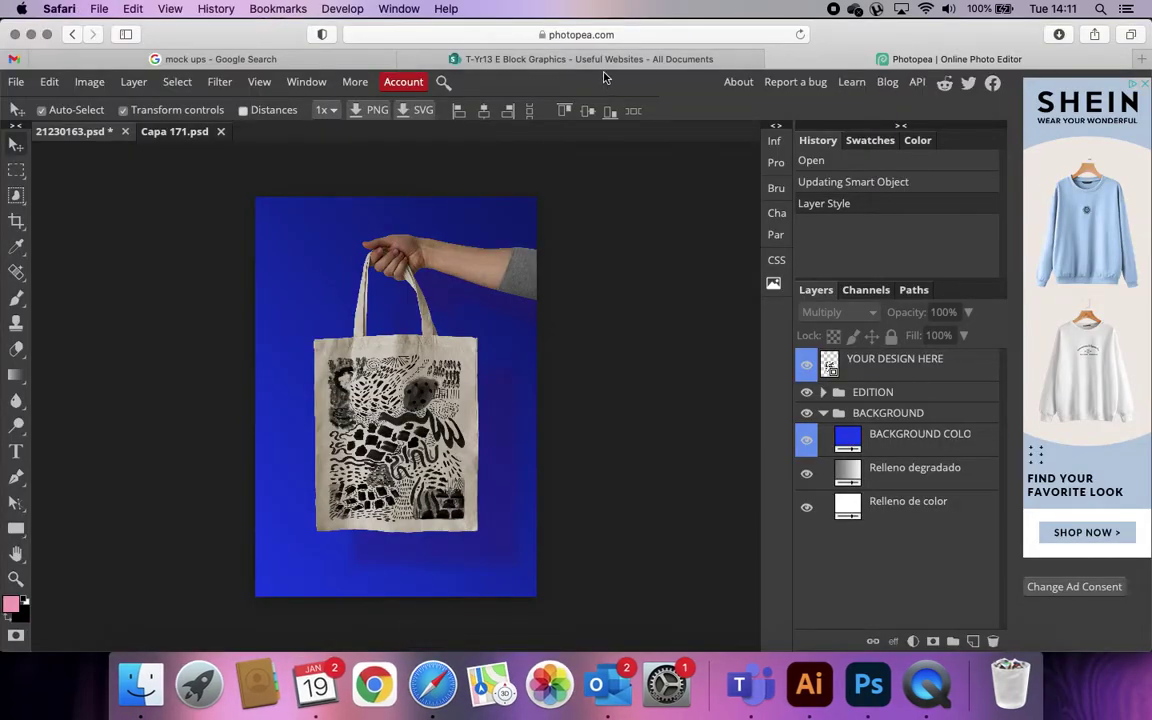
left_click(141, 685)
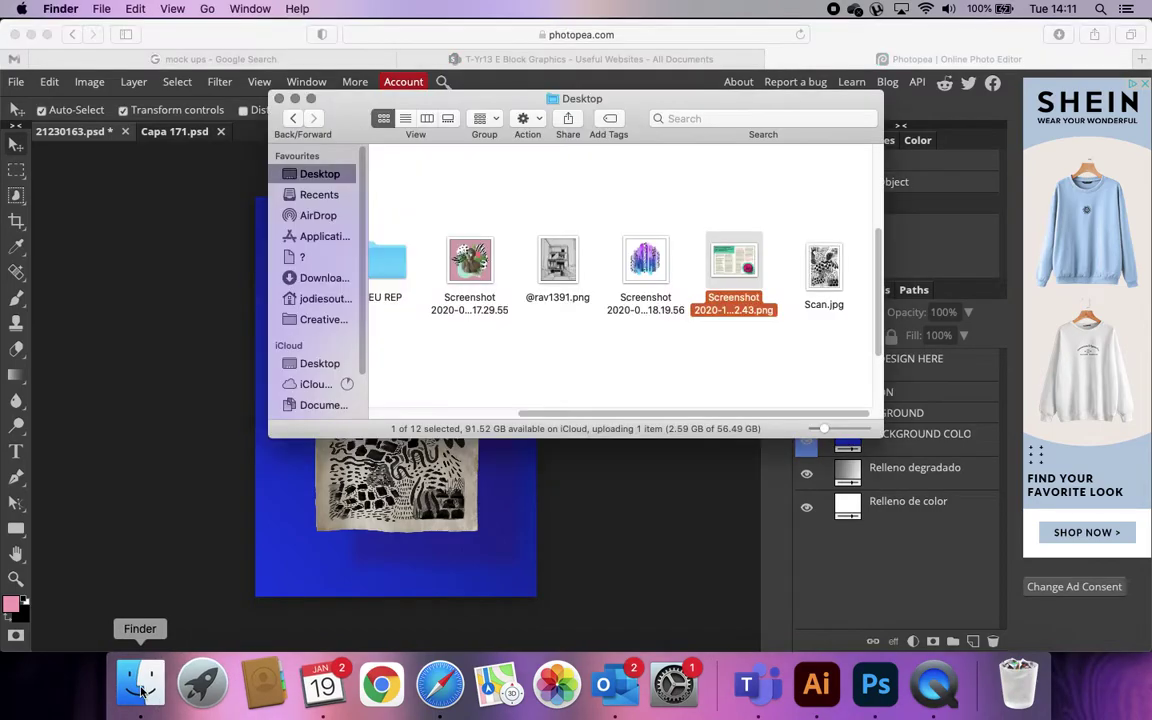
left_click(314, 279)
double_click(420, 205)
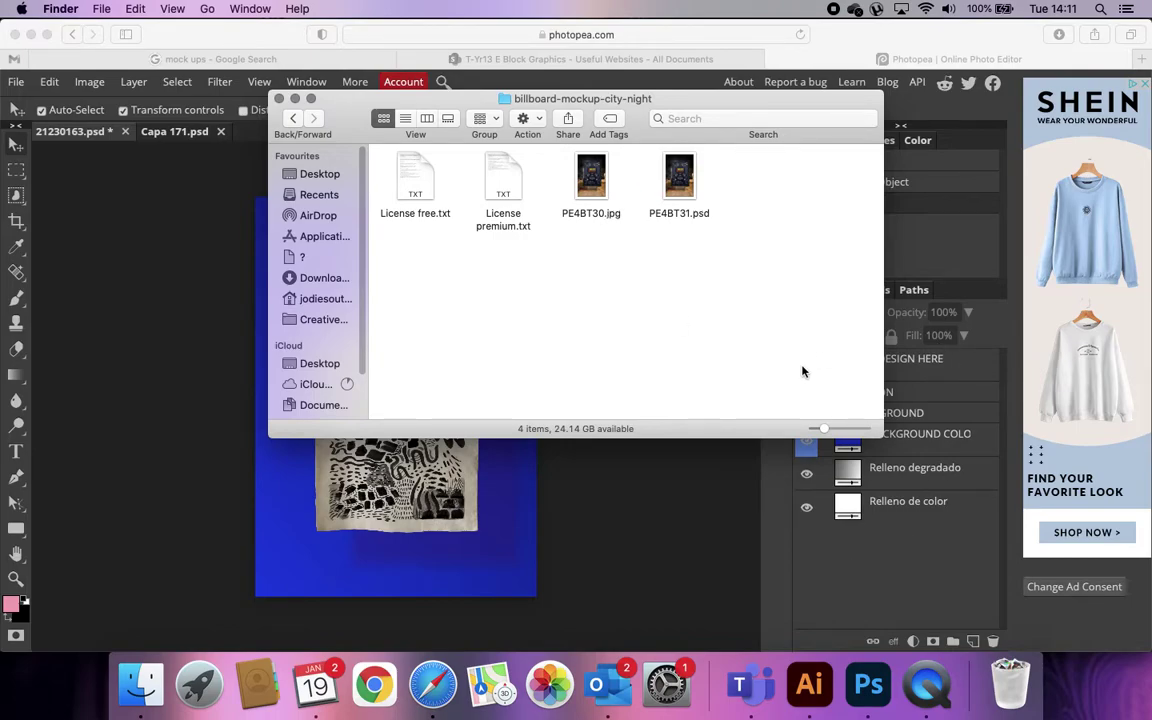
Return to Photopea and start a free transform of the blue background colour layer in the tote bag mockup
left_click(614, 503)
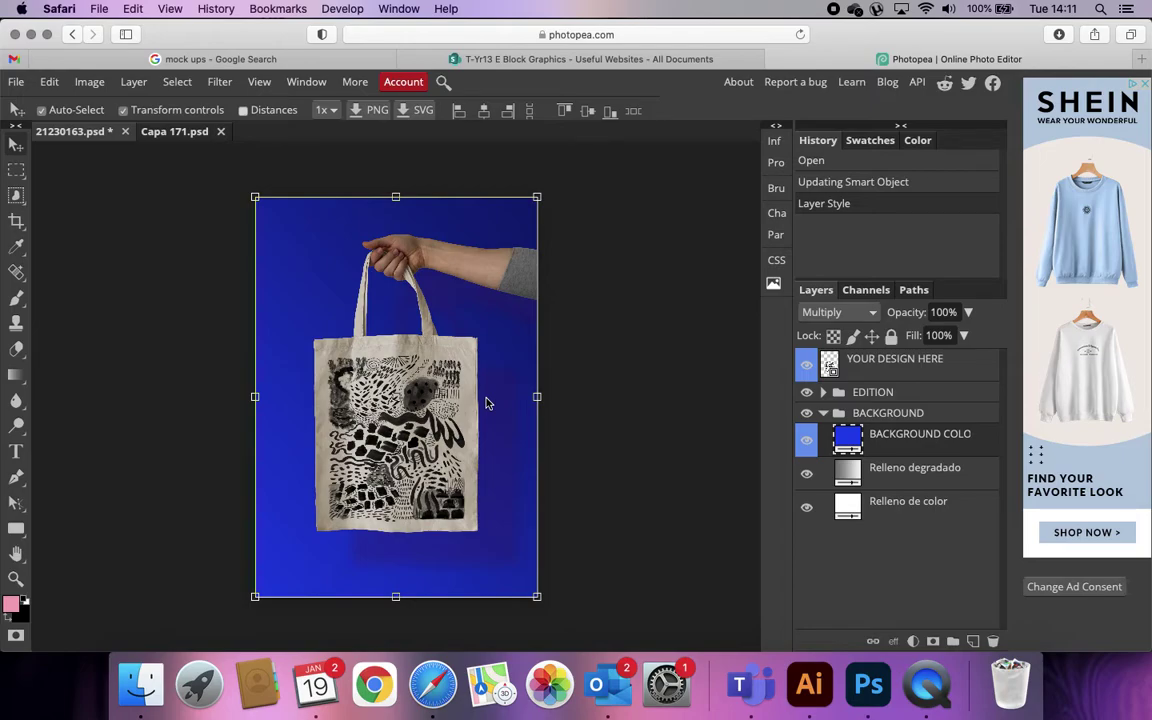
key("alt+super+t")
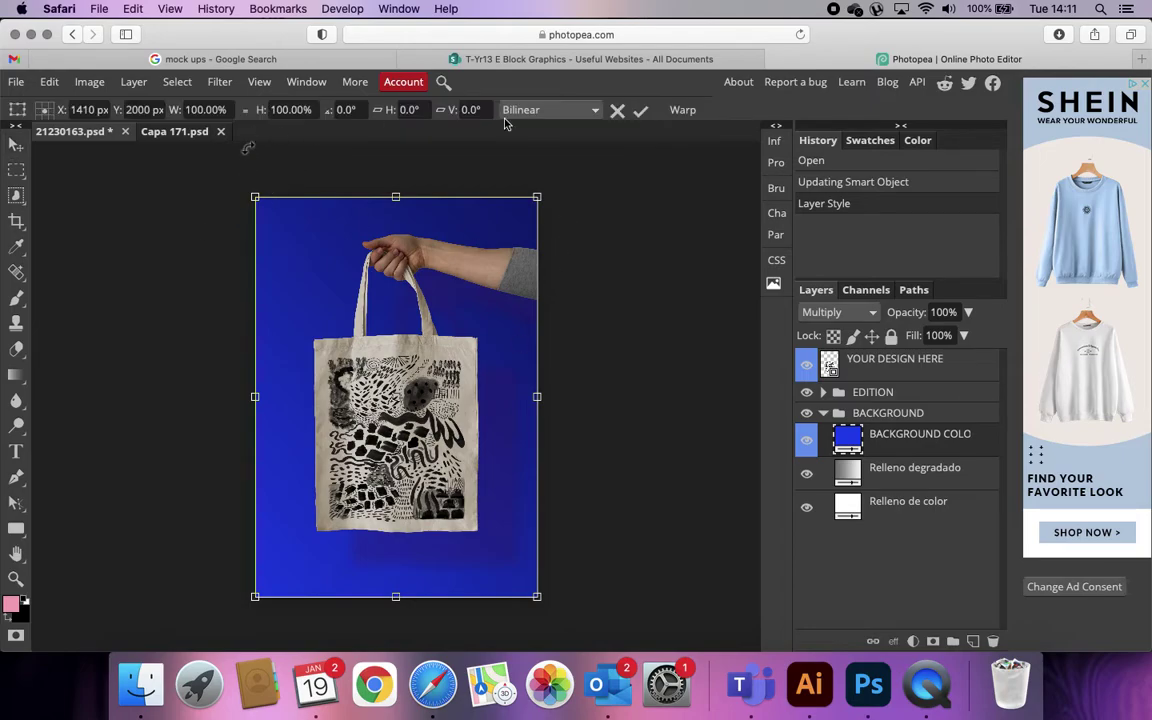